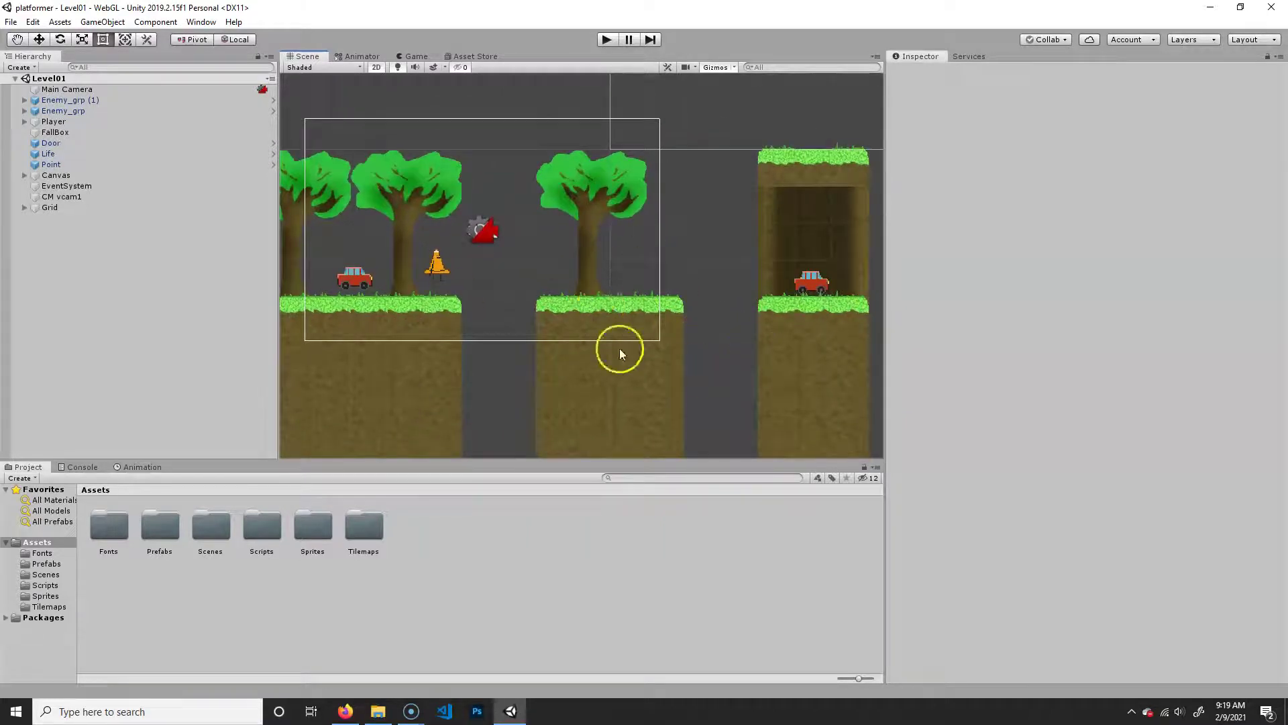
Import the conePixelArtwork image from the Downloads folder into the project's Sprites folder
{"action": "double_click", "coordinate": [300, 530]}
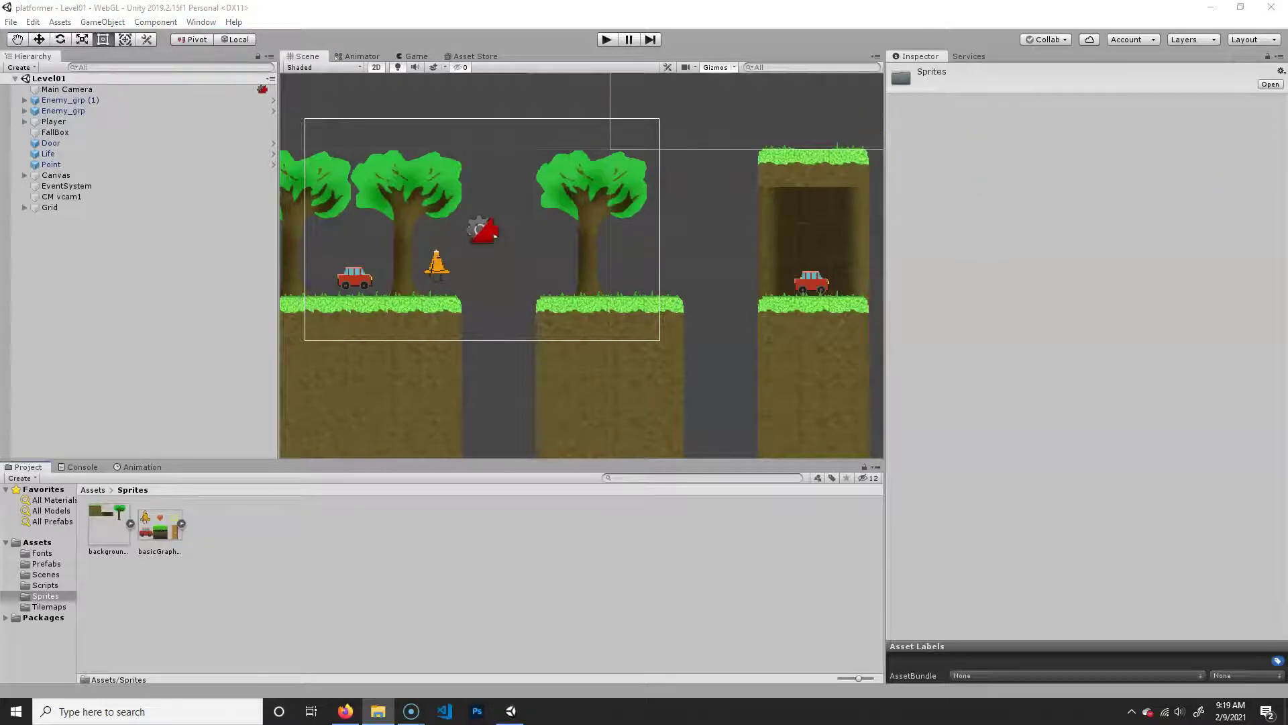
{"action": "left_click_drag", "start_coordinate": [1287, 144], "coordinate": [1030, 100]}
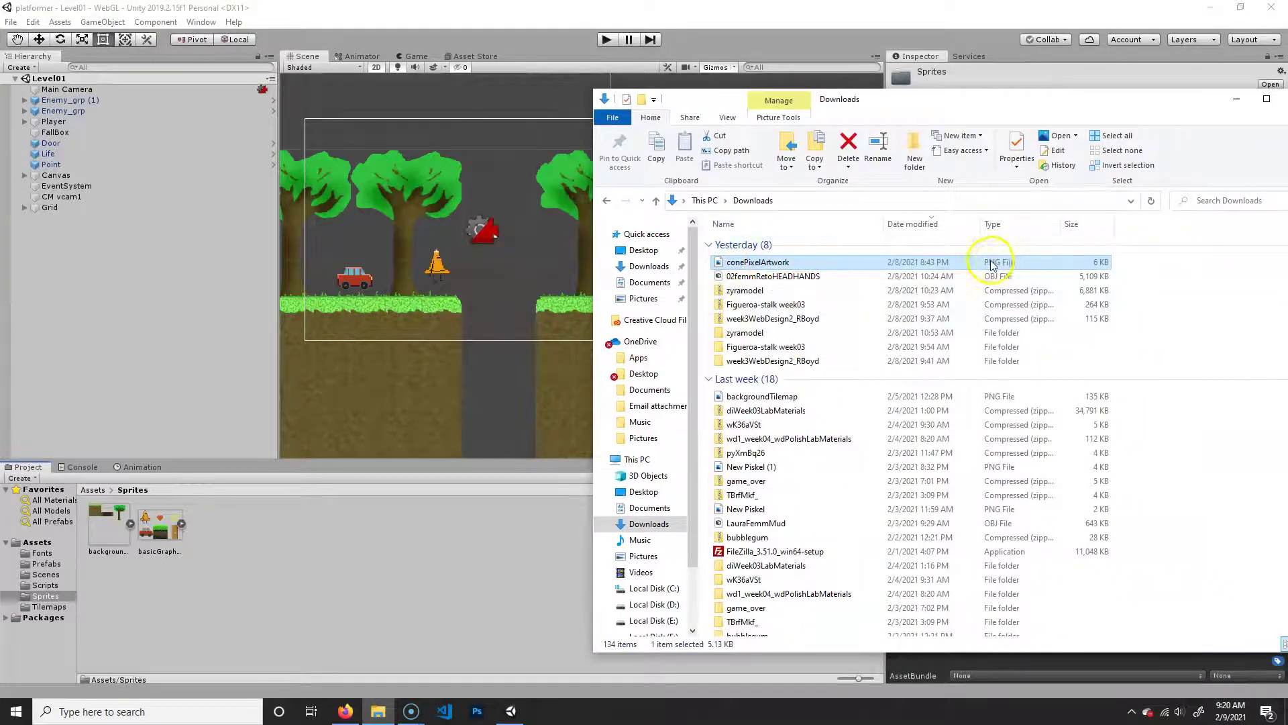
{"action": "left_click_drag", "start_coordinate": [985, 261], "coordinate": [376, 562]}
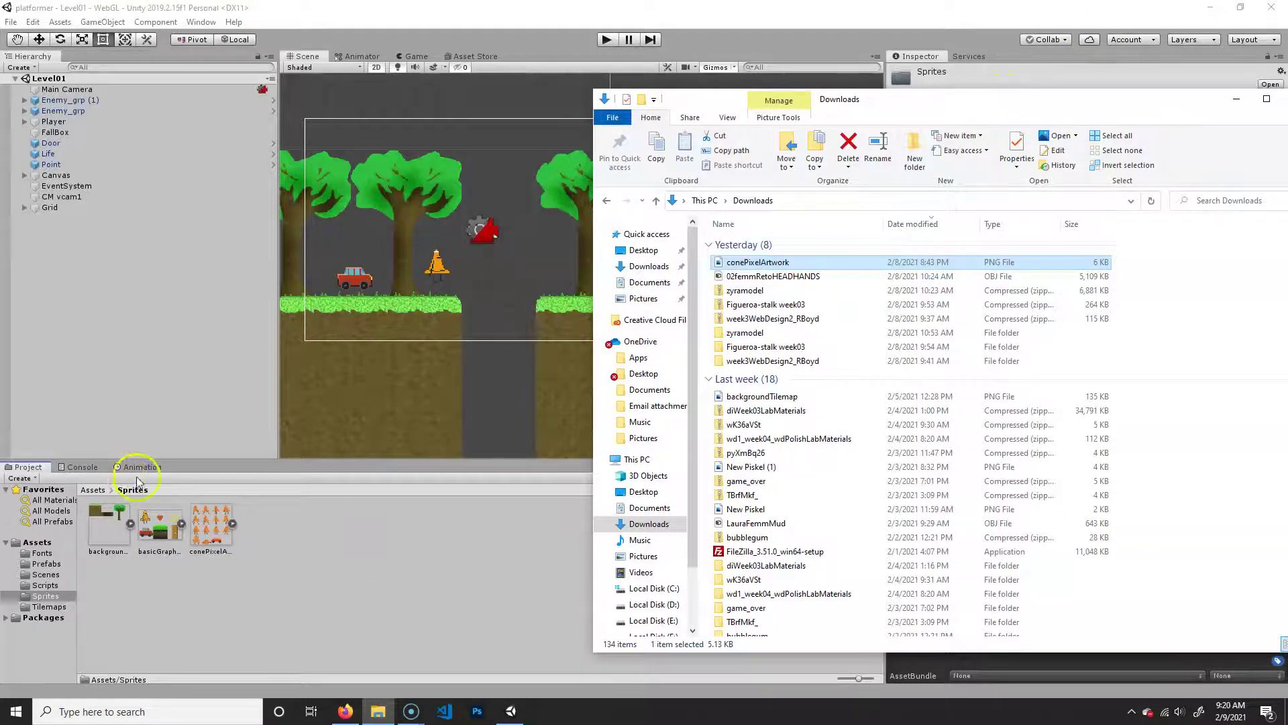
{"action": "left_click_drag", "start_coordinate": [924, 108], "coordinate": [1287, 125]}
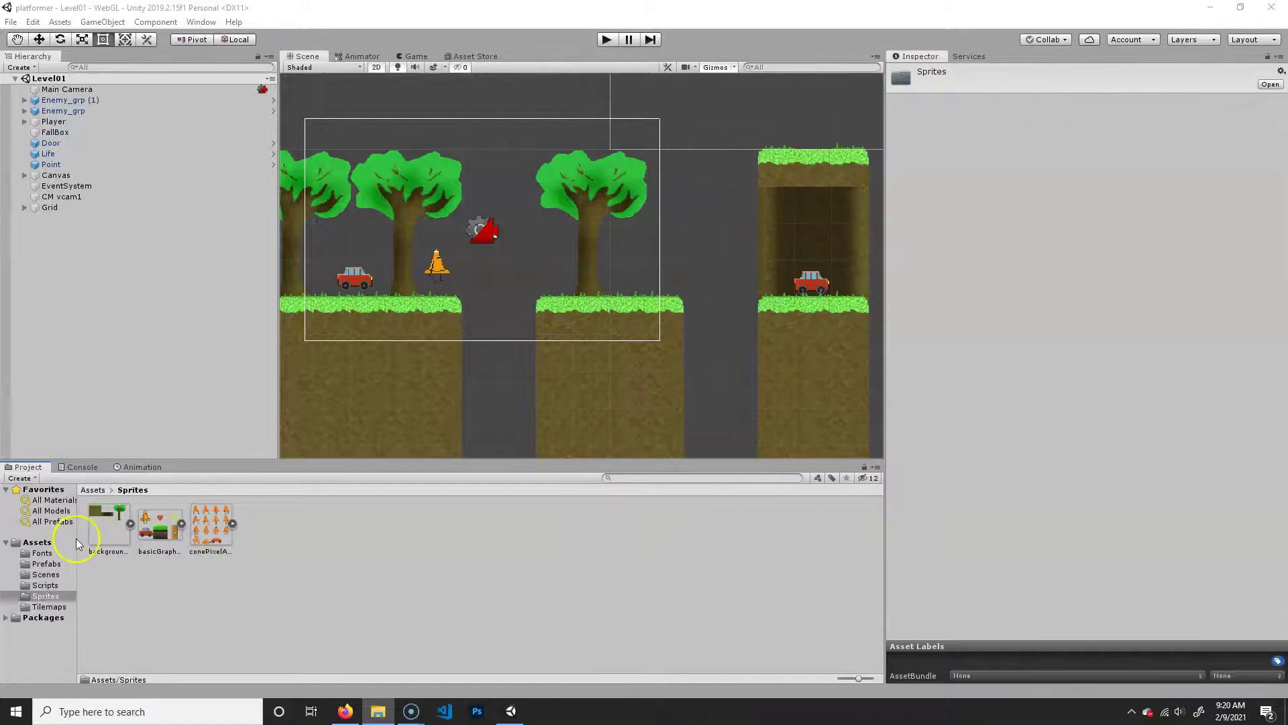
Examine the conePixelArtwork sprite sheet in an enlarged preview and check which sub-sprites it contains
{"action": "left_click", "coordinate": [214, 525]}
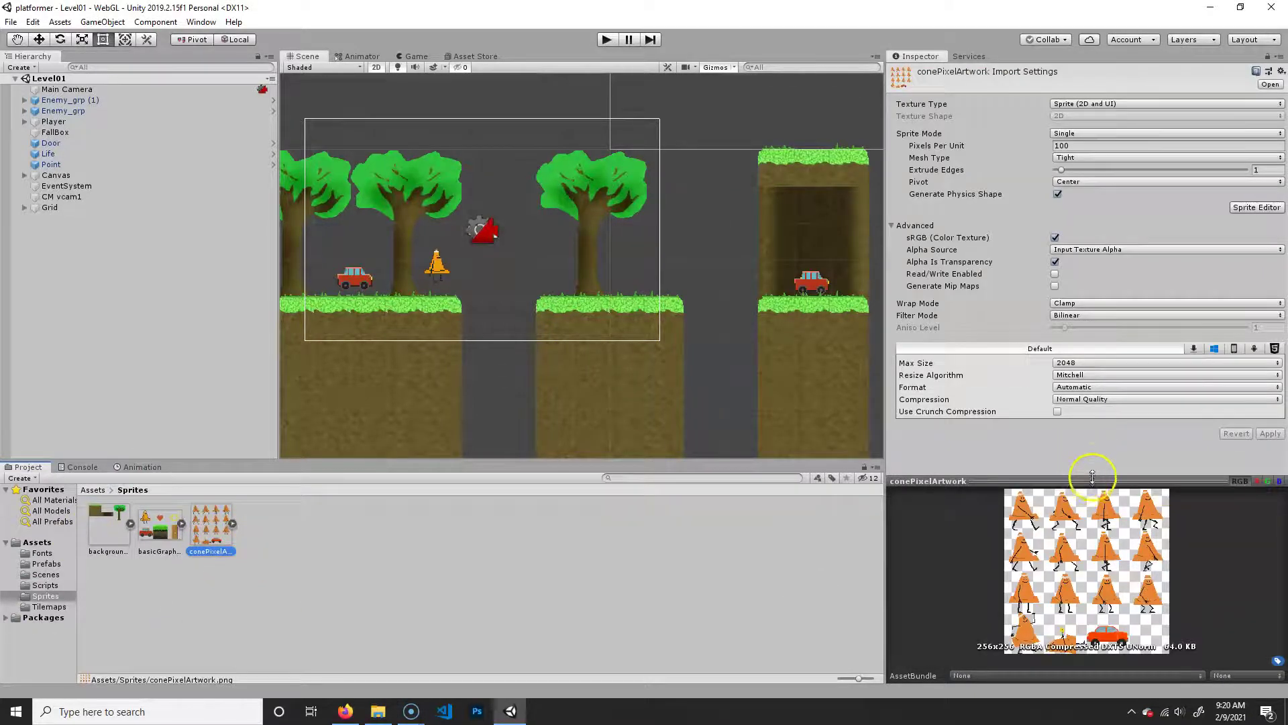
{"action": "left_click", "coordinate": [1092, 476]}
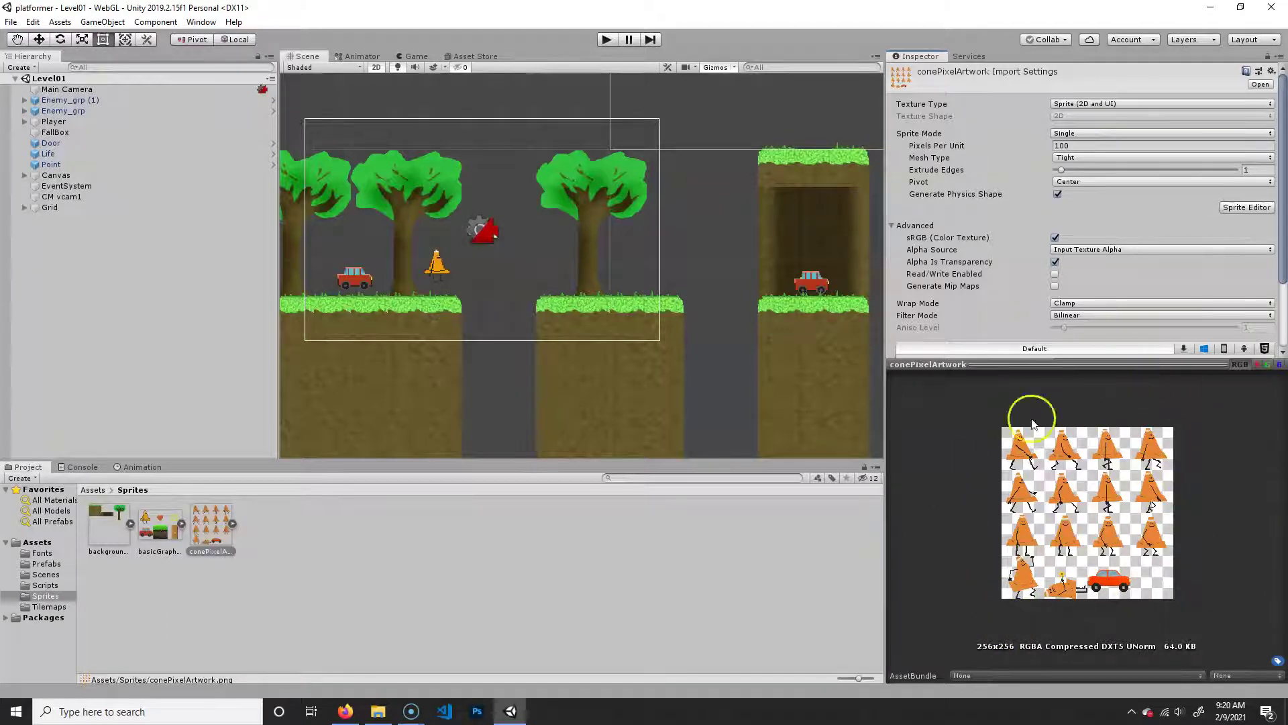
{"action": "left_click_drag", "start_coordinate": [1048, 363], "coordinate": [1048, 497]}
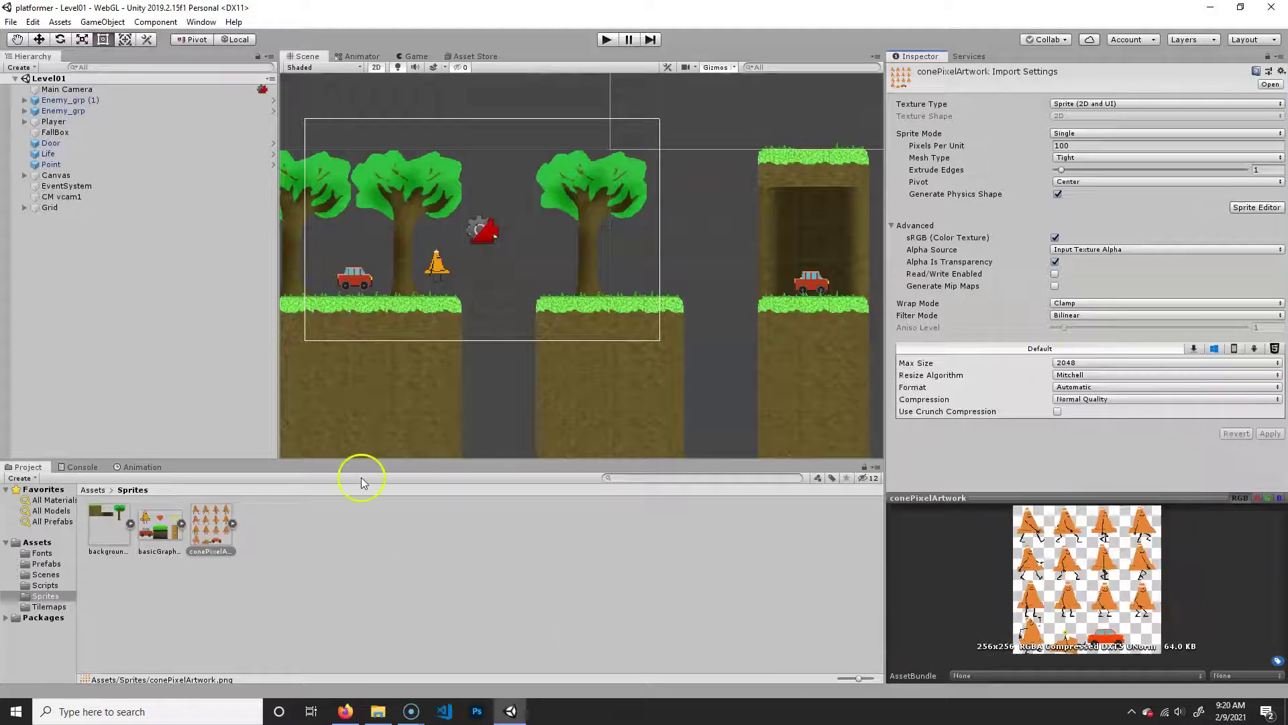
{"action": "left_click", "coordinate": [232, 523]}
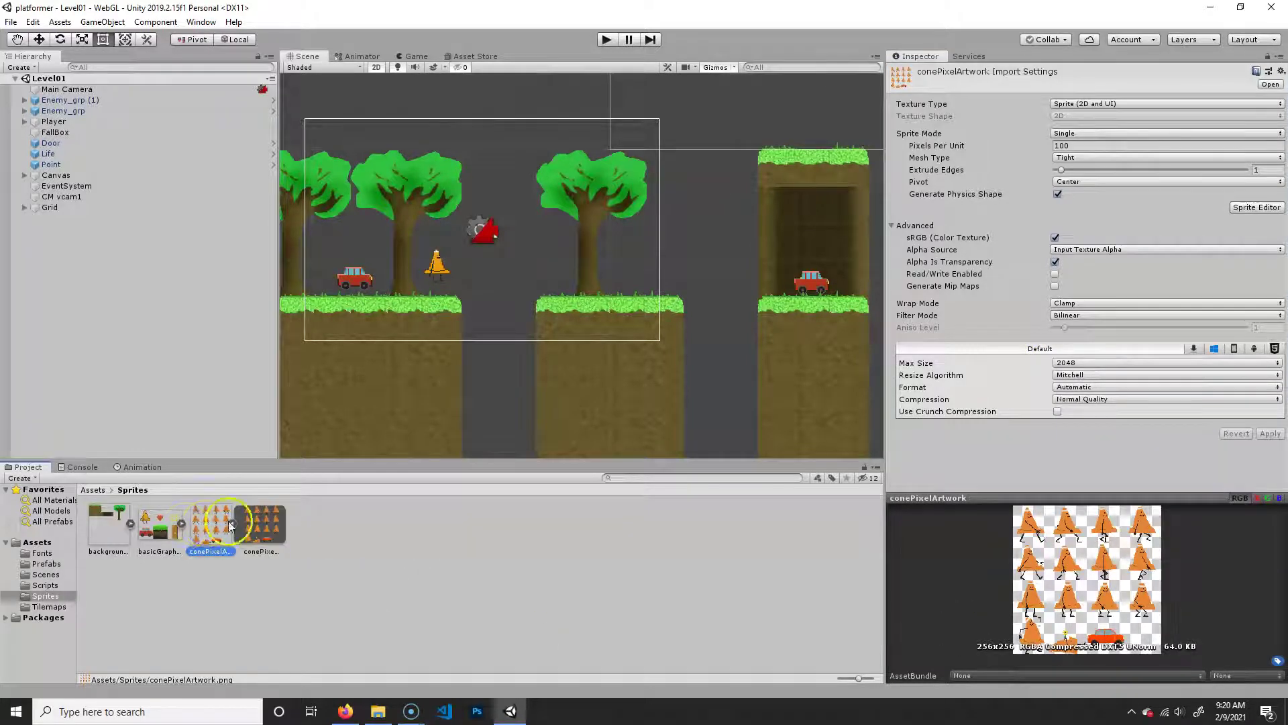
{"action": "left_click", "coordinate": [231, 524]}
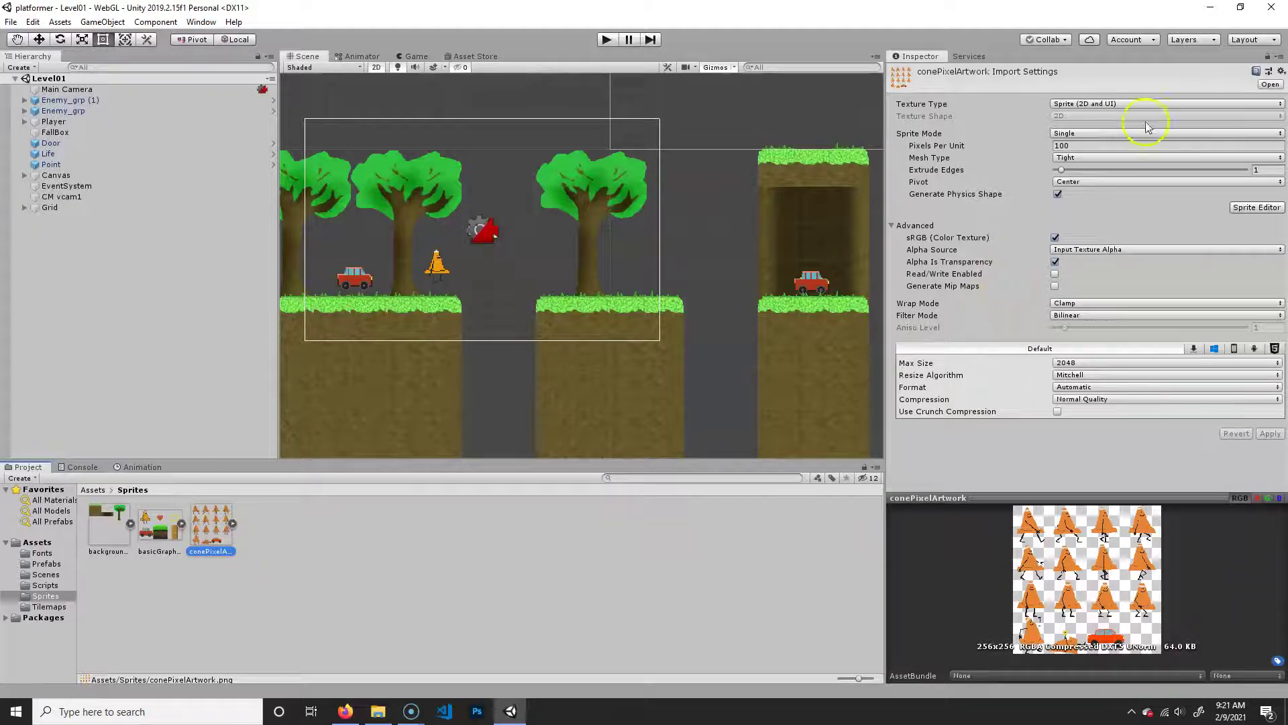
Keep conePixelArtwork's texture type as Sprite (2D and UI) and set its sprite mode to Multiple
{"action": "left_click", "coordinate": [1111, 104]}
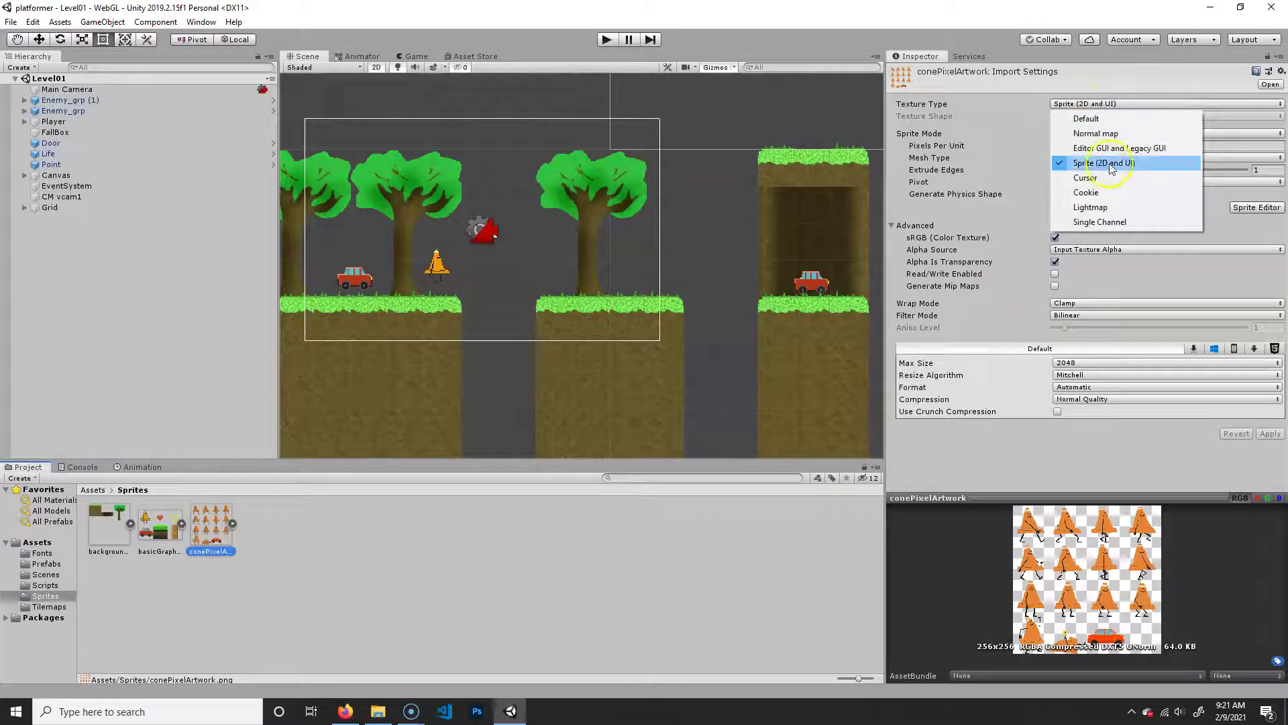
{"action": "left_click", "coordinate": [947, 149]}
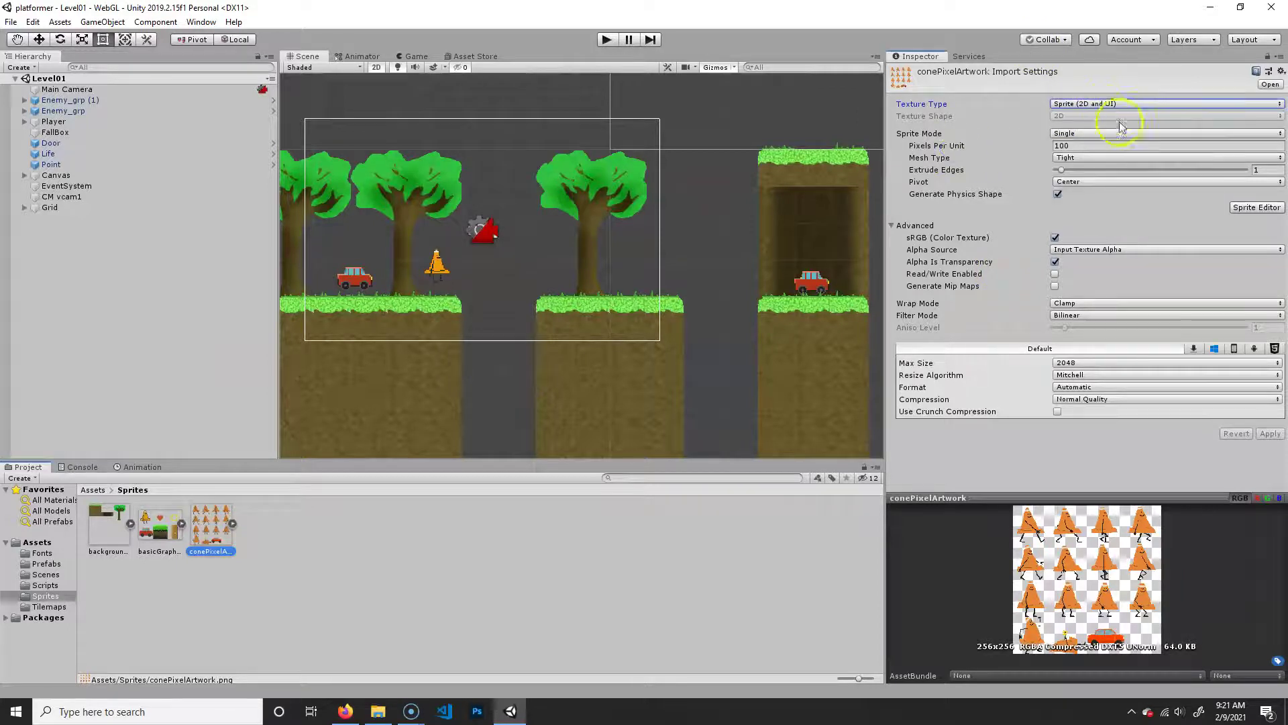
{"action": "left_click", "coordinate": [1075, 132]}
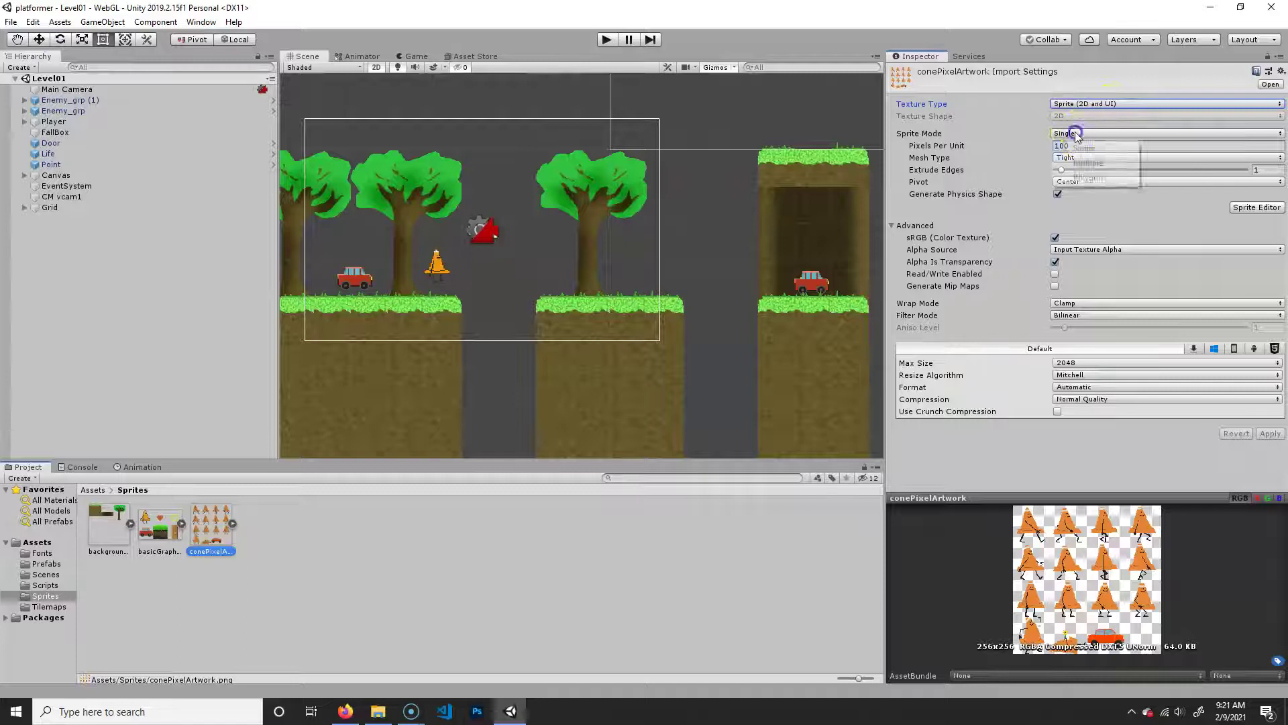
{"action": "left_click", "coordinate": [1105, 162]}
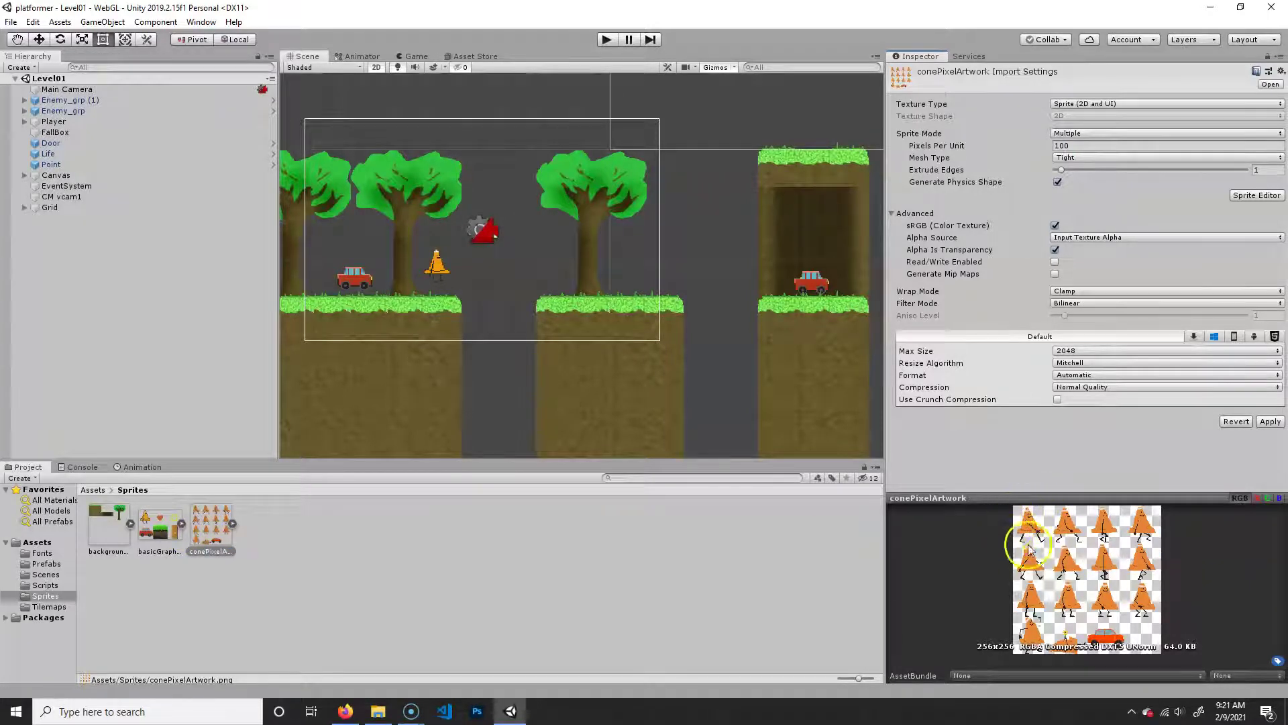
Set conePixelArtwork's pixels per unit to 64
{"action": "left_click", "coordinate": [1077, 145]}
{"action": "type", "text": "64"}
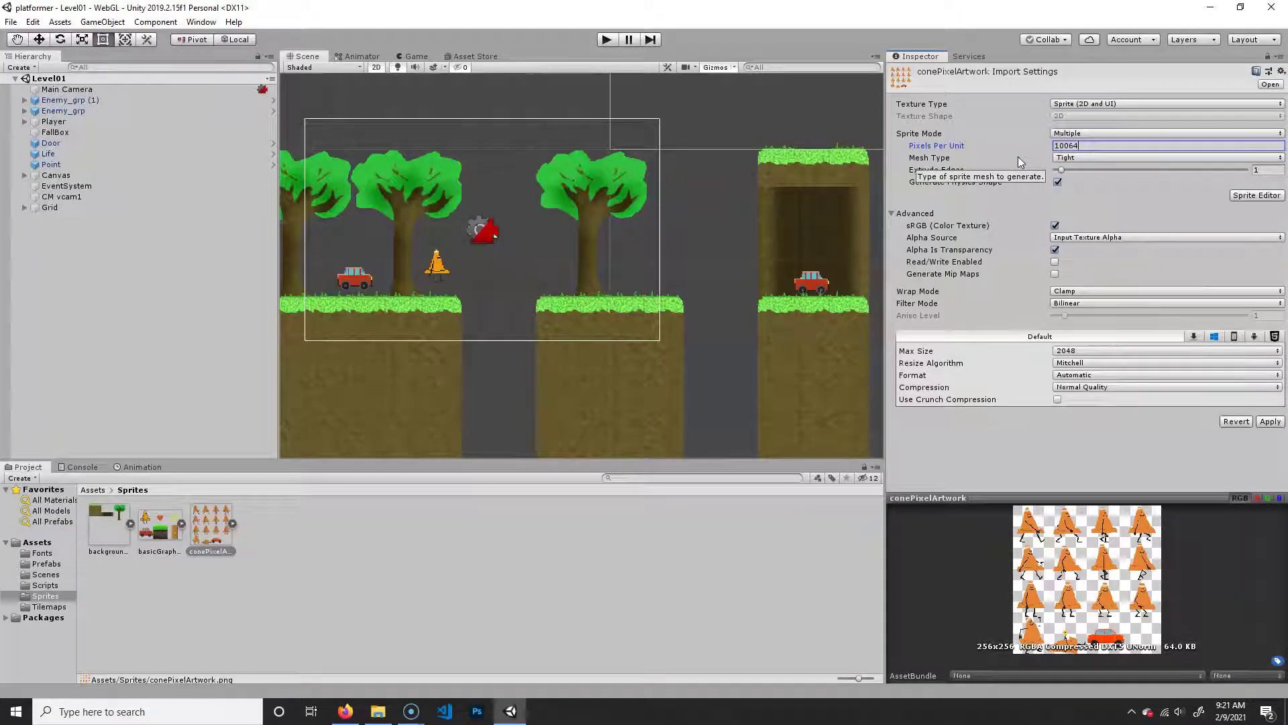
{"action": "key", "text": "BackSpace"}
{"action": "key", "text": "BackSpace"}
{"action": "key", "text": "BackSpace"}
{"action": "key", "text": "BackSpace"}
{"action": "key", "text": "BackSpace"}
{"action": "type", "text": "64"}
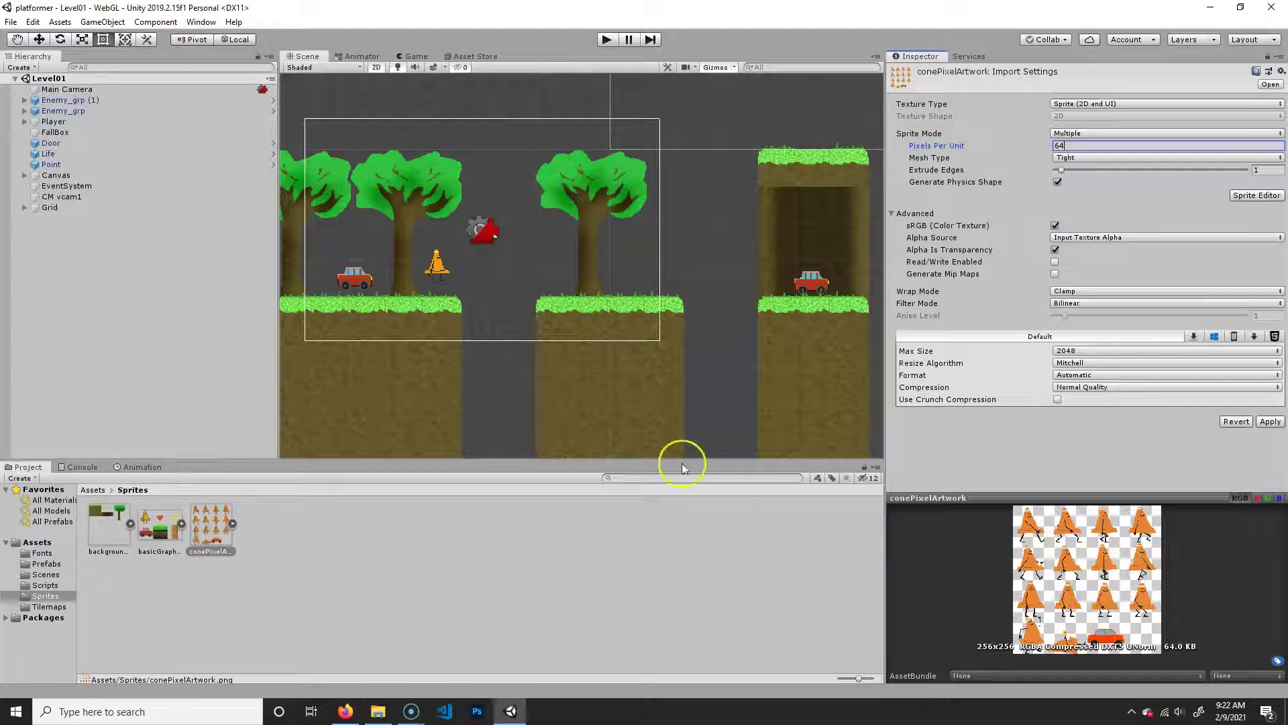
Set conePixelArtwork's filter mode to Point (no filter) and apply the import settings
{"action": "left_click", "coordinate": [1088, 304]}
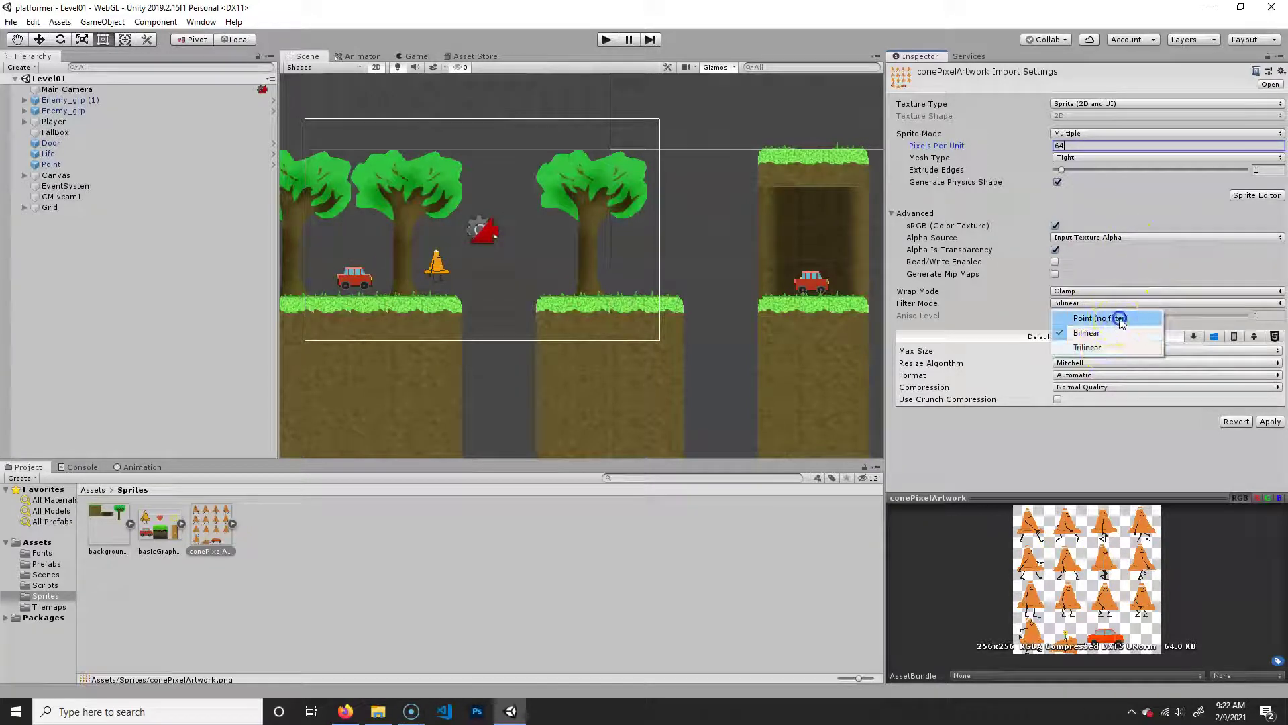
{"action": "left_click", "coordinate": [1119, 319]}
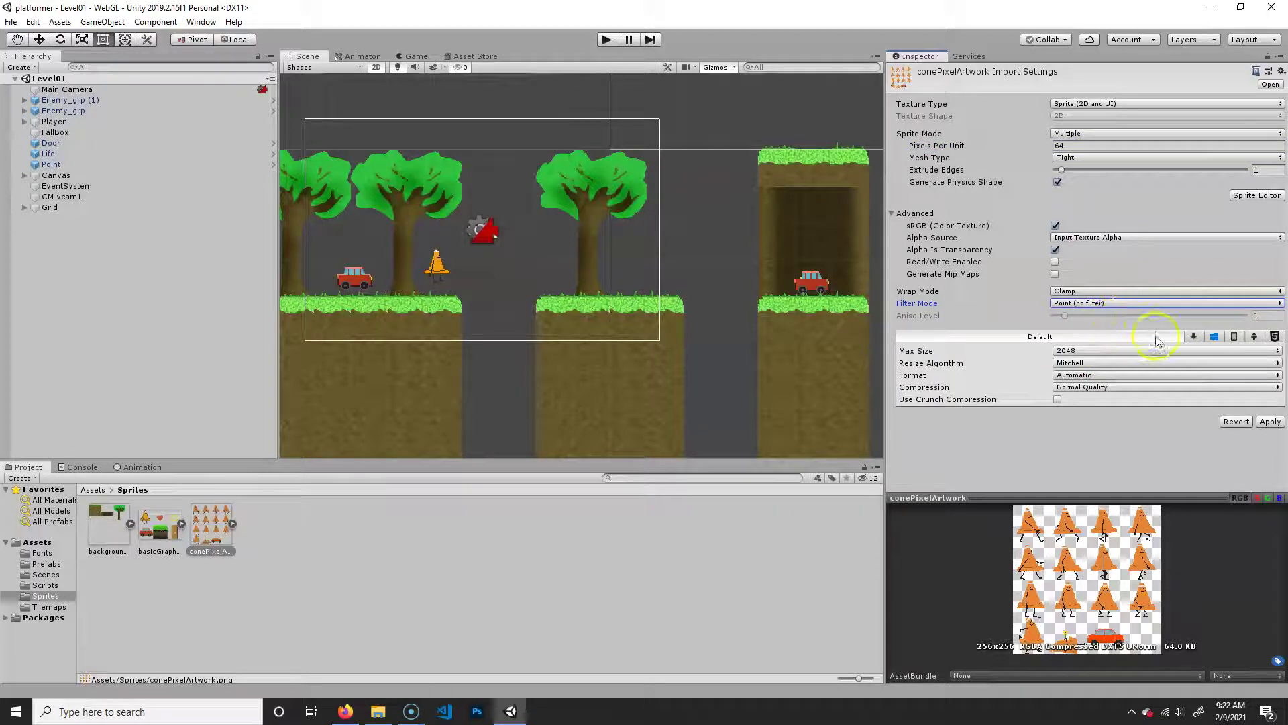
{"action": "left_click", "coordinate": [1271, 423]}
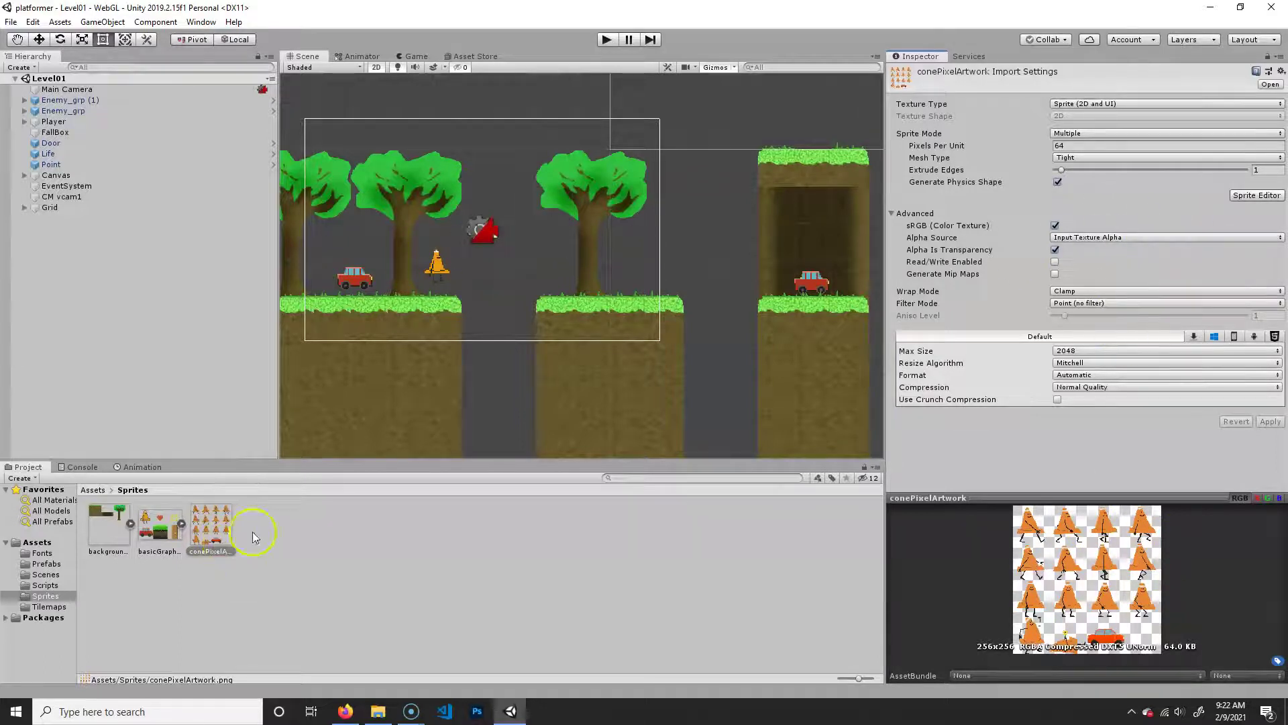
Slice conePixelArtwork in the Sprite Editor using Grid By Cell Size with 64 by 64 pixel cells
{"action": "left_click", "coordinate": [1249, 195]}
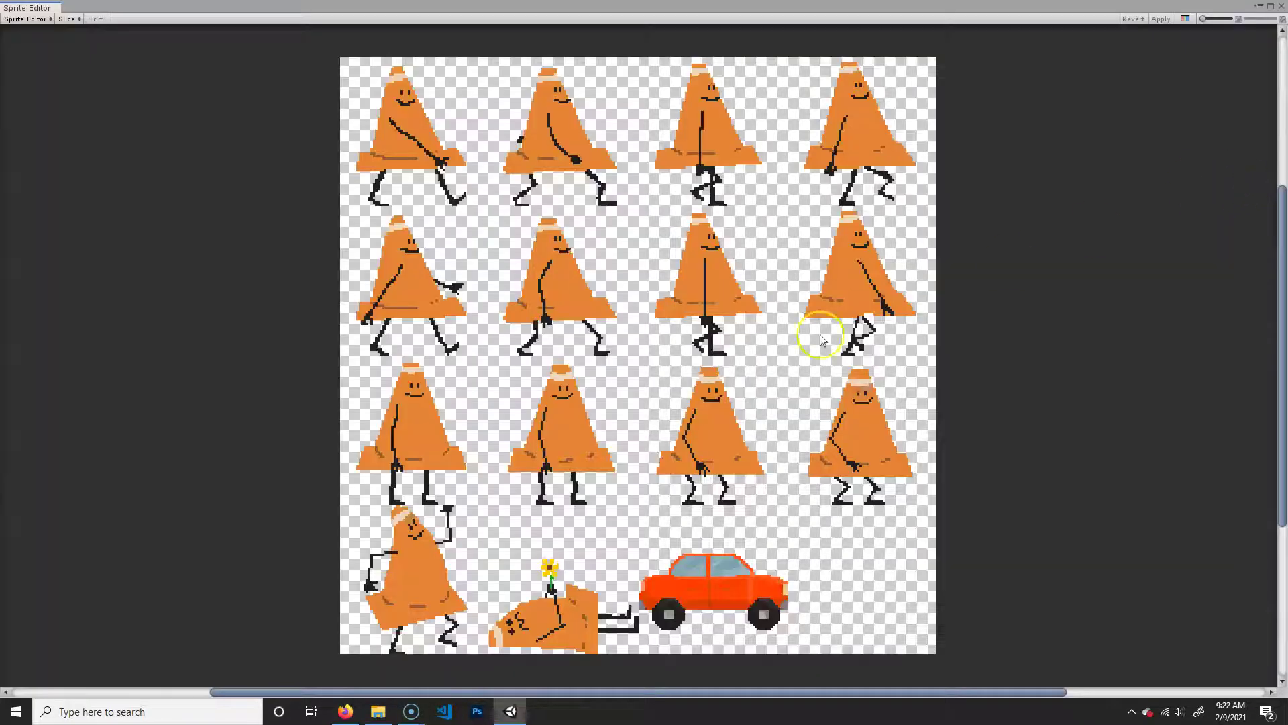
{"action": "left_click", "coordinate": [70, 19]}
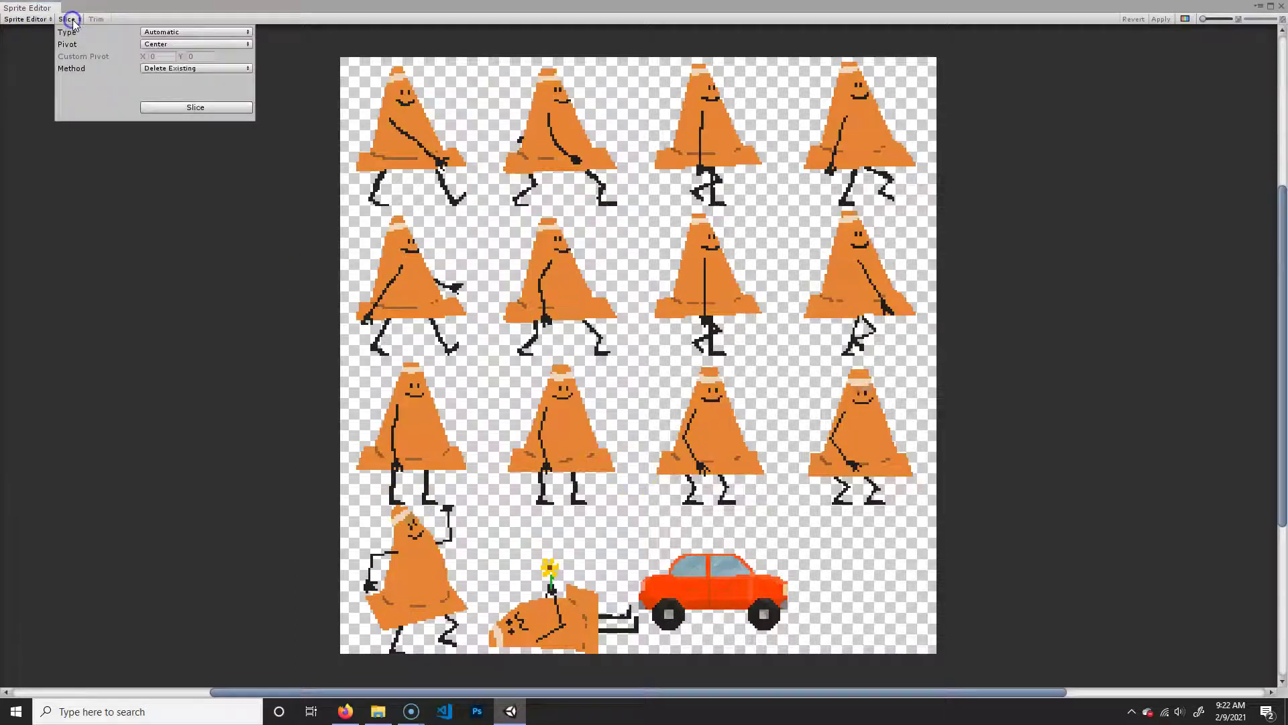
{"action": "left_click", "coordinate": [198, 31]}
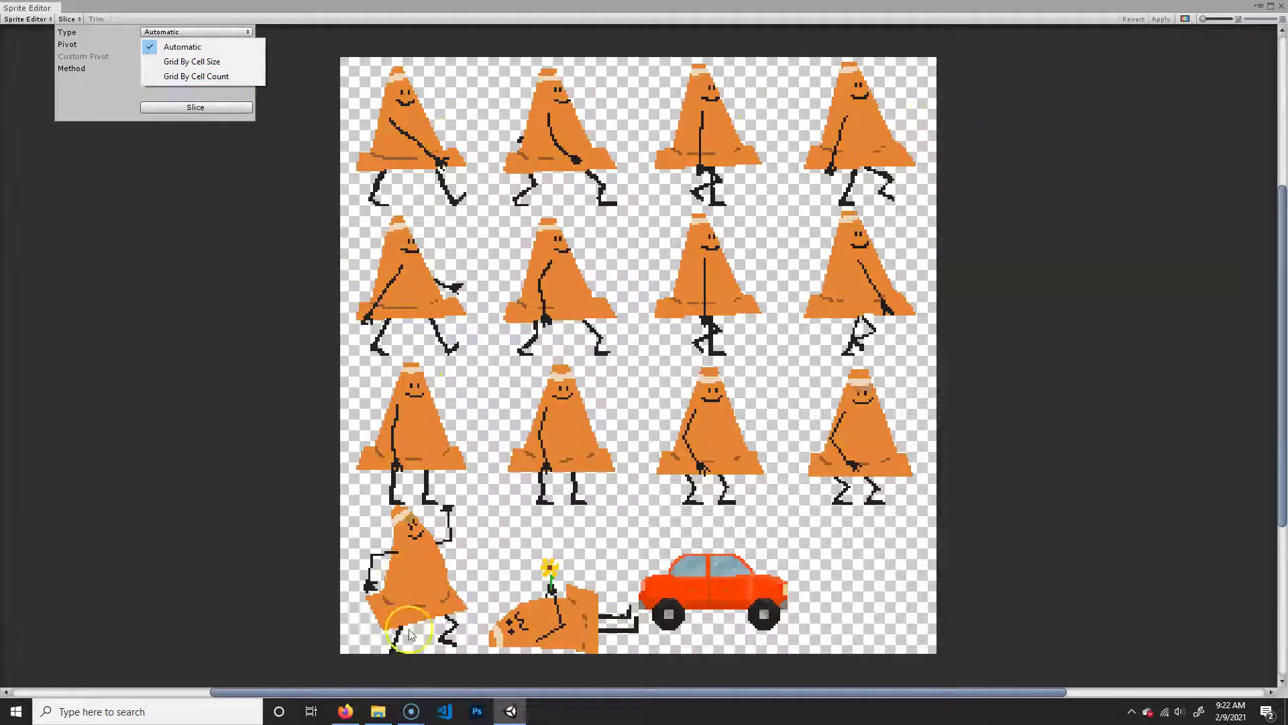
{"action": "left_click", "coordinate": [215, 61]}
{"action": "left_click", "coordinate": [228, 43]}
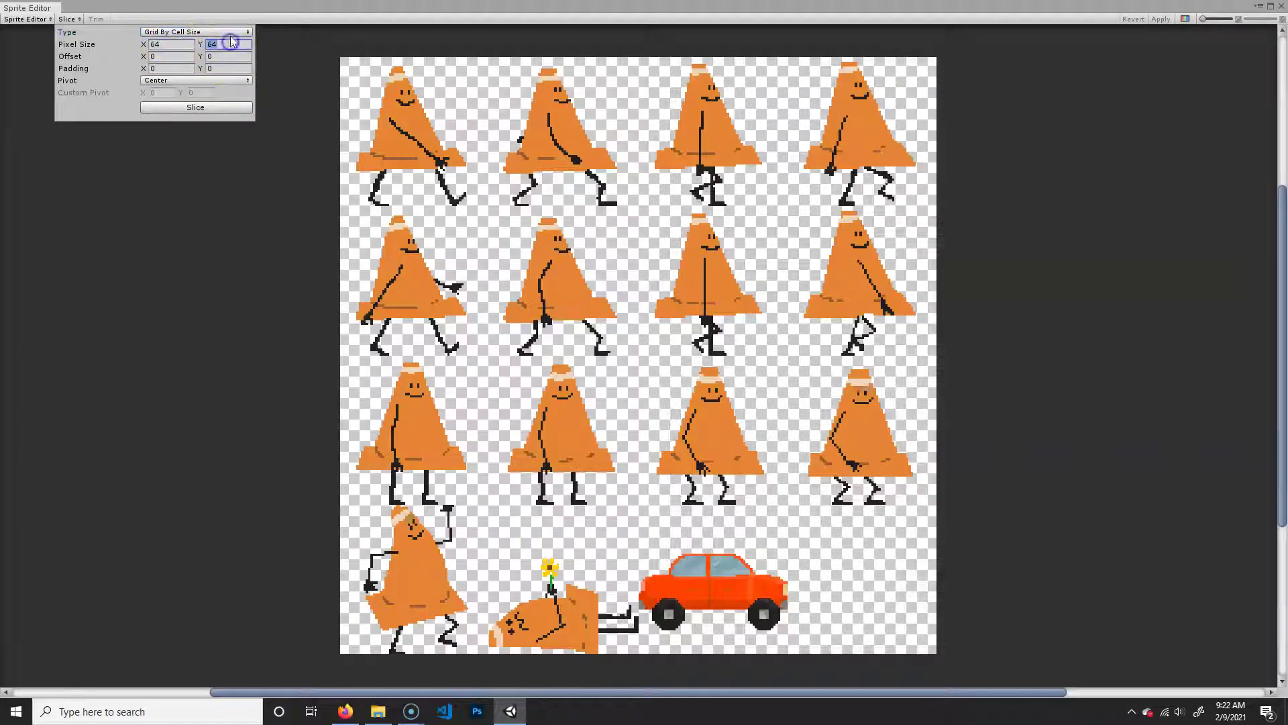
{"action": "left_click", "coordinate": [215, 107]}
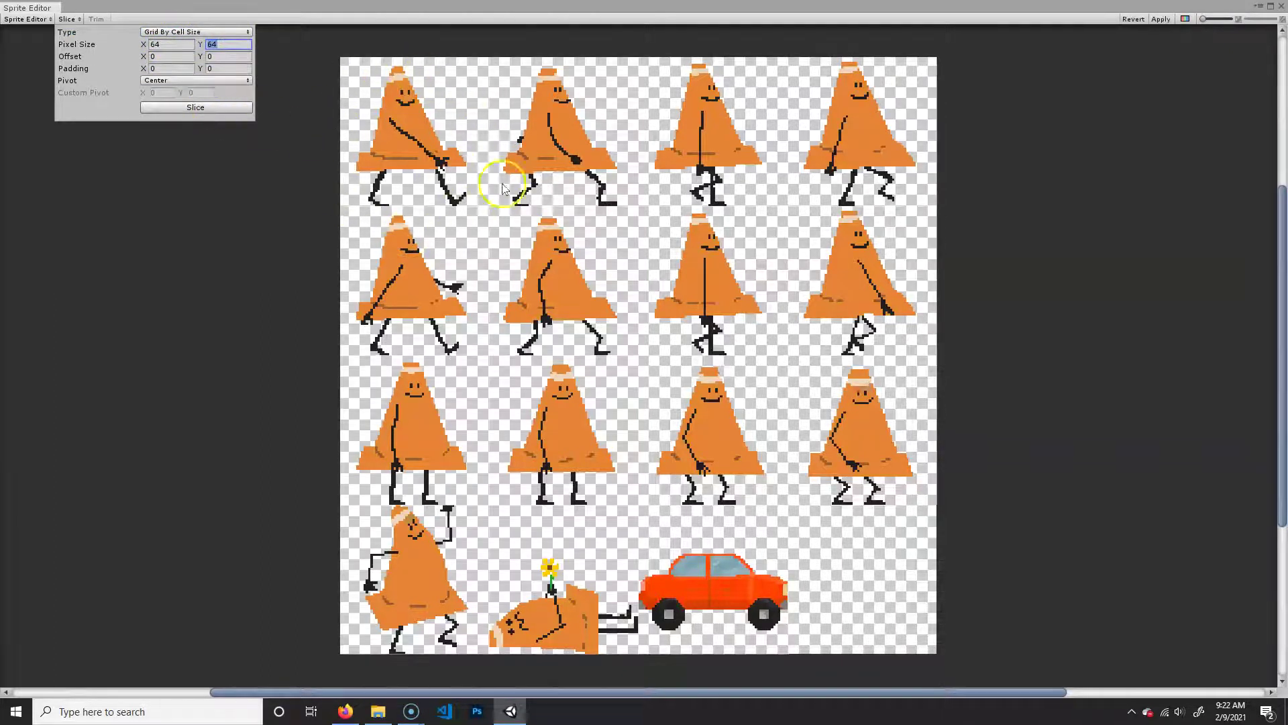
Check the individual slices around the cone poses in the first two rows of the sheet
{"action": "left_click", "coordinate": [446, 144]}
{"action": "left_click", "coordinate": [572, 147]}
{"action": "left_click", "coordinate": [719, 130]}
{"action": "left_click", "coordinate": [857, 132]}
{"action": "left_click", "coordinate": [849, 310]}
{"action": "left_click", "coordinate": [711, 295]}
{"action": "left_click", "coordinate": [546, 279]}
{"action": "left_click", "coordinate": [422, 282]}
{"action": "left_click", "coordinate": [573, 302]}
{"action": "left_click", "coordinate": [691, 288]}
{"action": "left_click", "coordinate": [597, 291]}
{"action": "left_click", "coordinate": [706, 296]}
{"action": "left_click", "coordinate": [561, 287]}
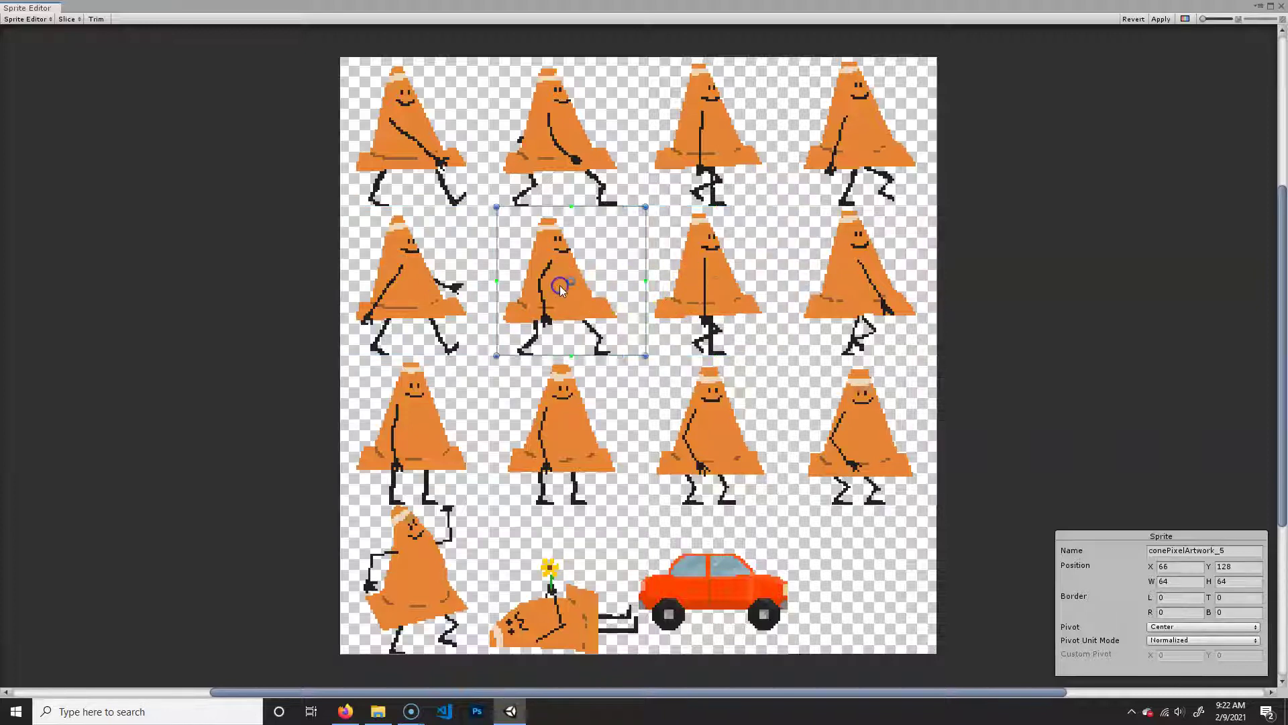
Move the slice in the second row, second column to X 65, Y 128, apply the slicing and close the Sprite Editor
{"action": "left_click", "coordinate": [638, 299]}
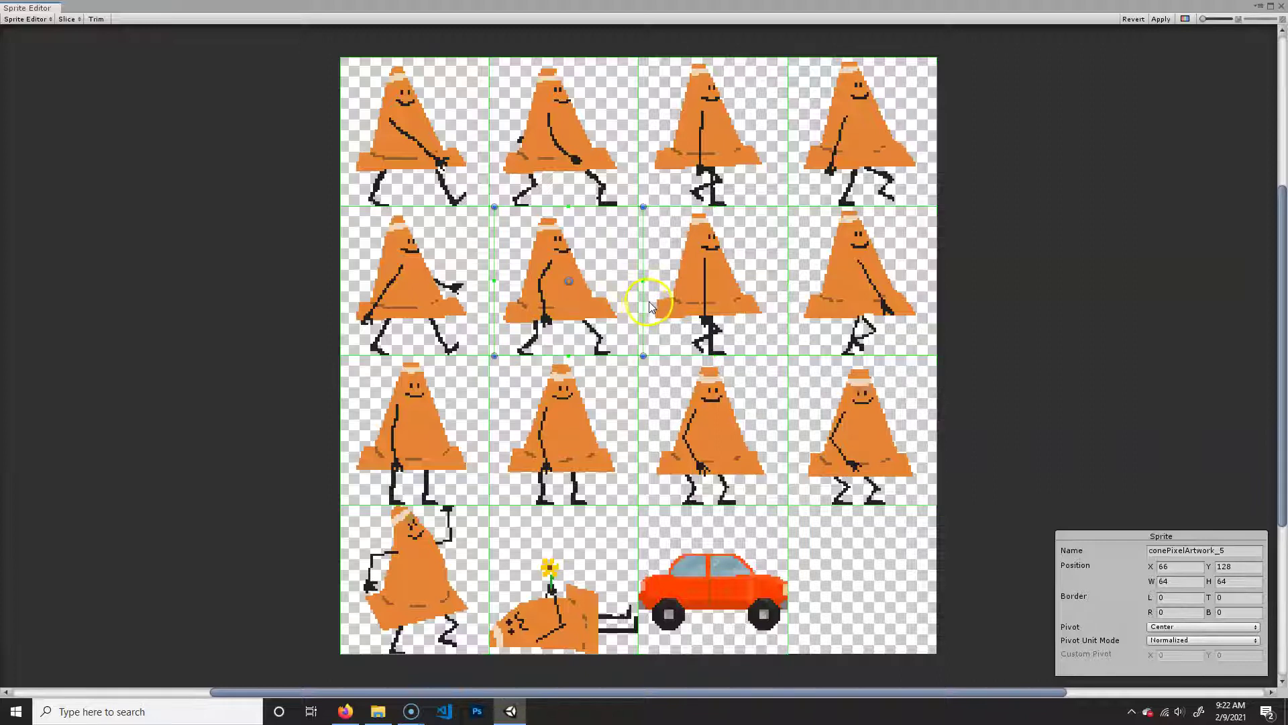
{"action": "left_click_drag", "start_coordinate": [589, 273], "coordinate": [595, 297]}
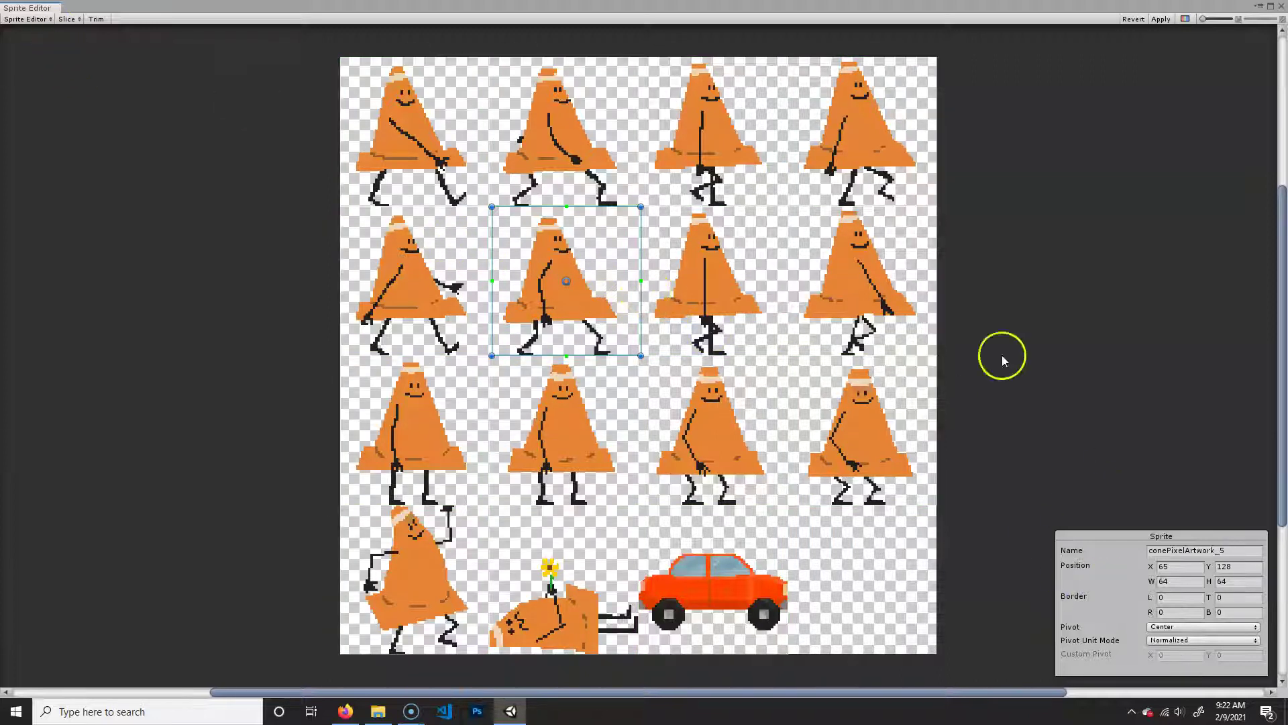
{"action": "left_click", "coordinate": [1168, 19]}
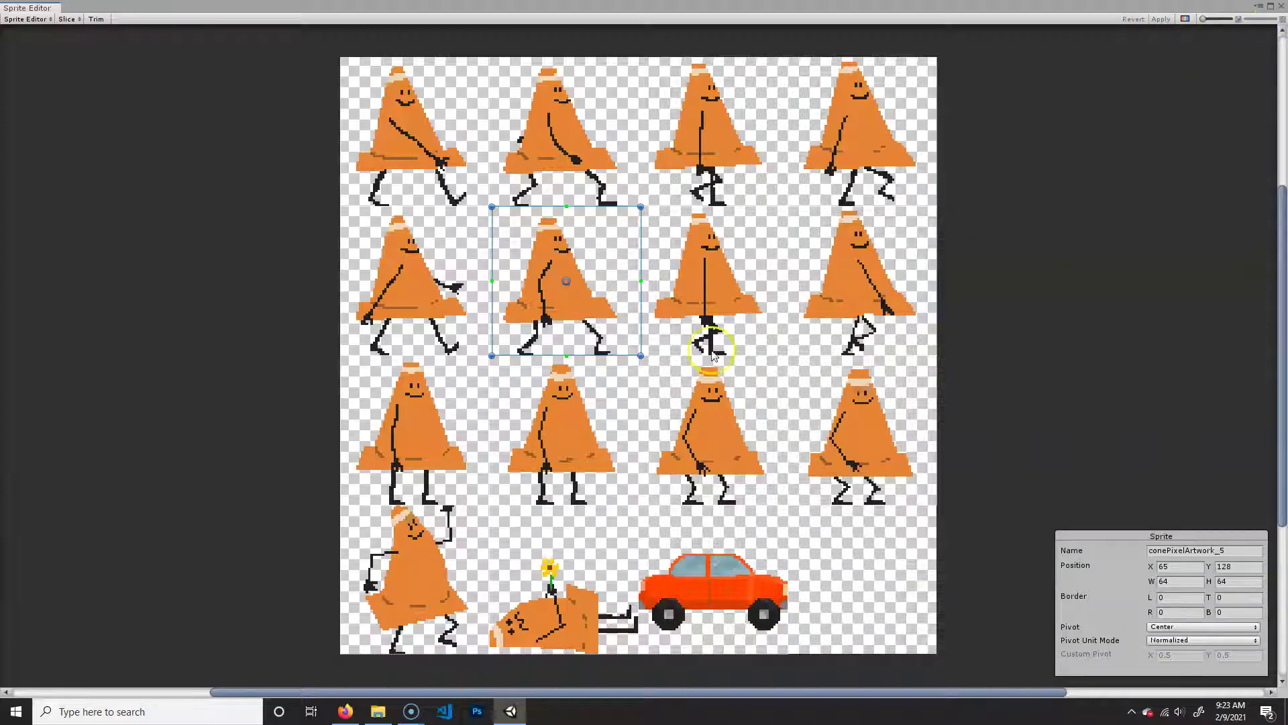
{"action": "left_click", "coordinate": [1283, 7]}
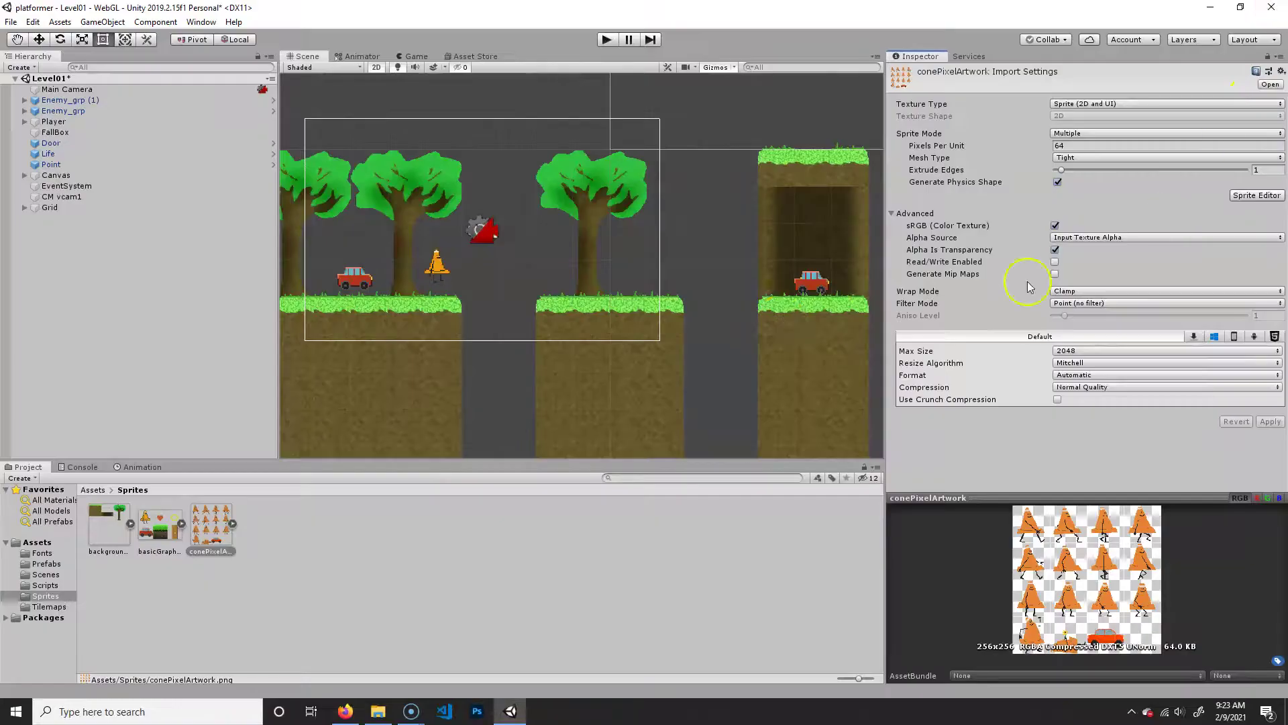
Expand conePixelArtwork into its sliced sprites and assign conePixelArtwork_8 as the sprite of the Player's Sprite Renderer
{"action": "left_click", "coordinate": [232, 522]}
{"action": "left_click", "coordinate": [299, 524]}
{"action": "left_click", "coordinate": [389, 527]}
{"action": "left_click", "coordinate": [474, 528]}
{"action": "left_click", "coordinate": [585, 527]}
{"action": "left_click", "coordinate": [701, 528]}
{"action": "left_click", "coordinate": [824, 542]}
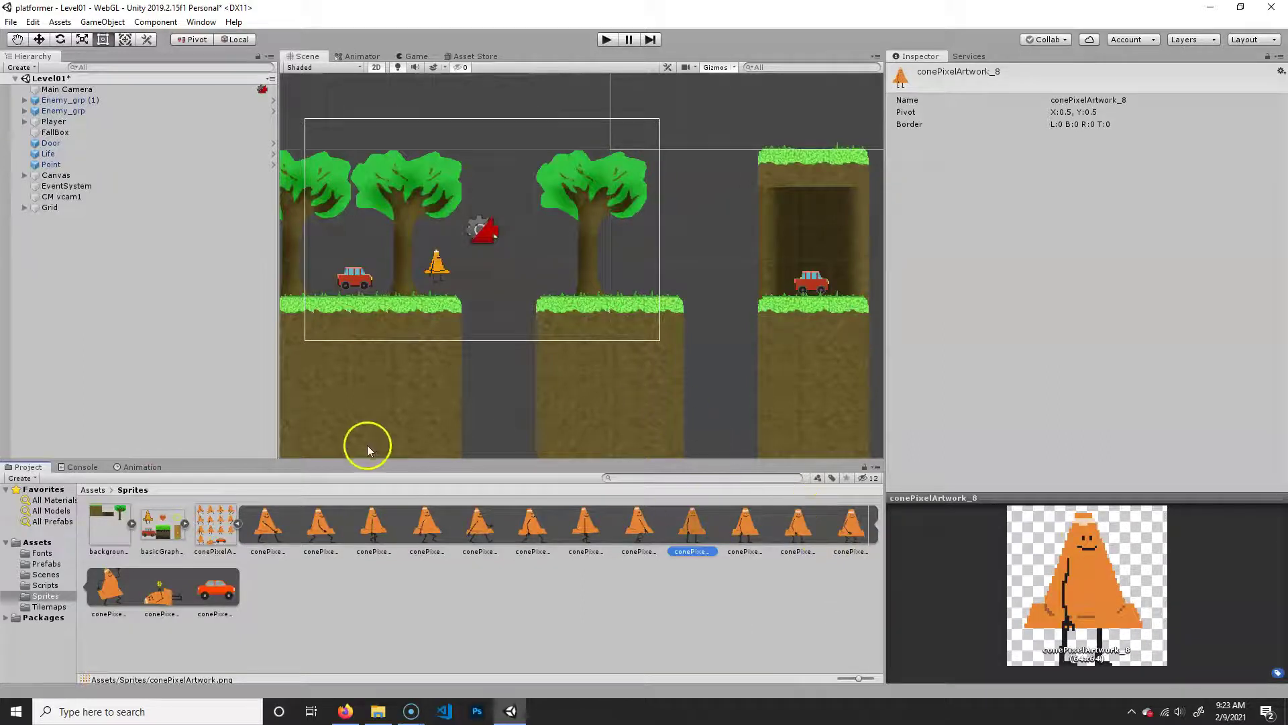
{"action": "left_click", "coordinate": [54, 122]}
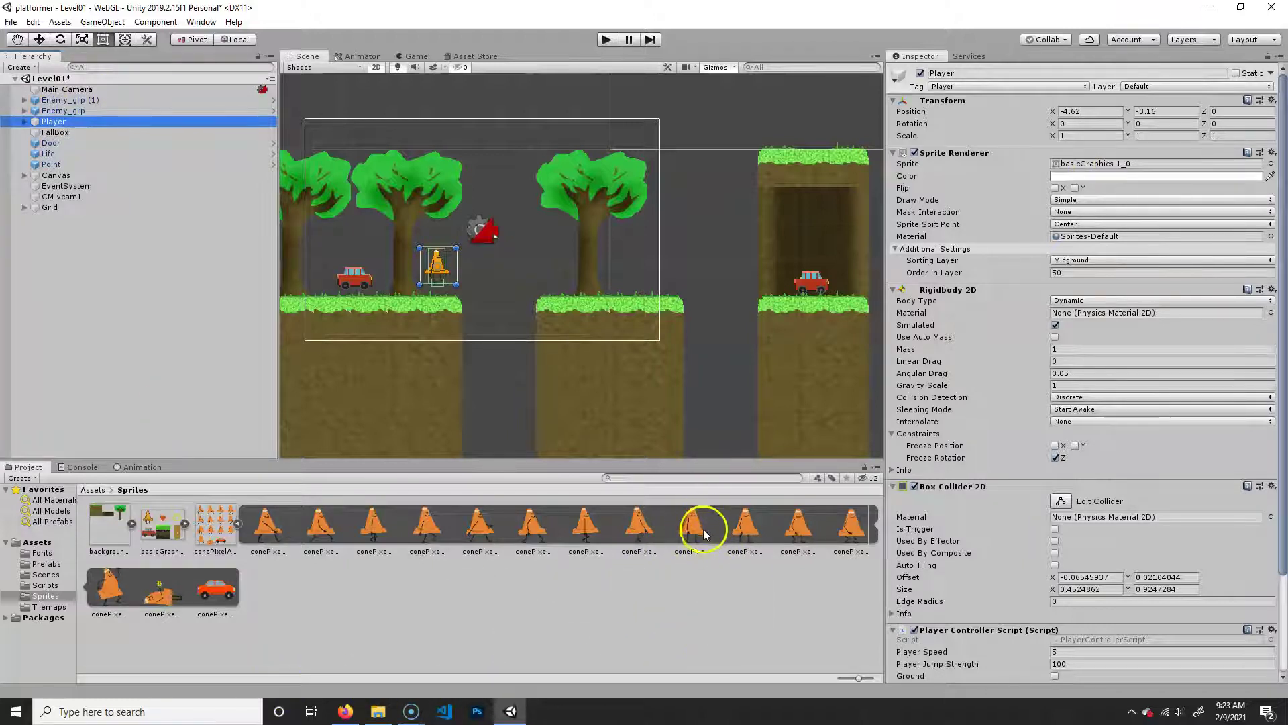
{"action": "left_click_drag", "start_coordinate": [699, 526], "coordinate": [1109, 168]}
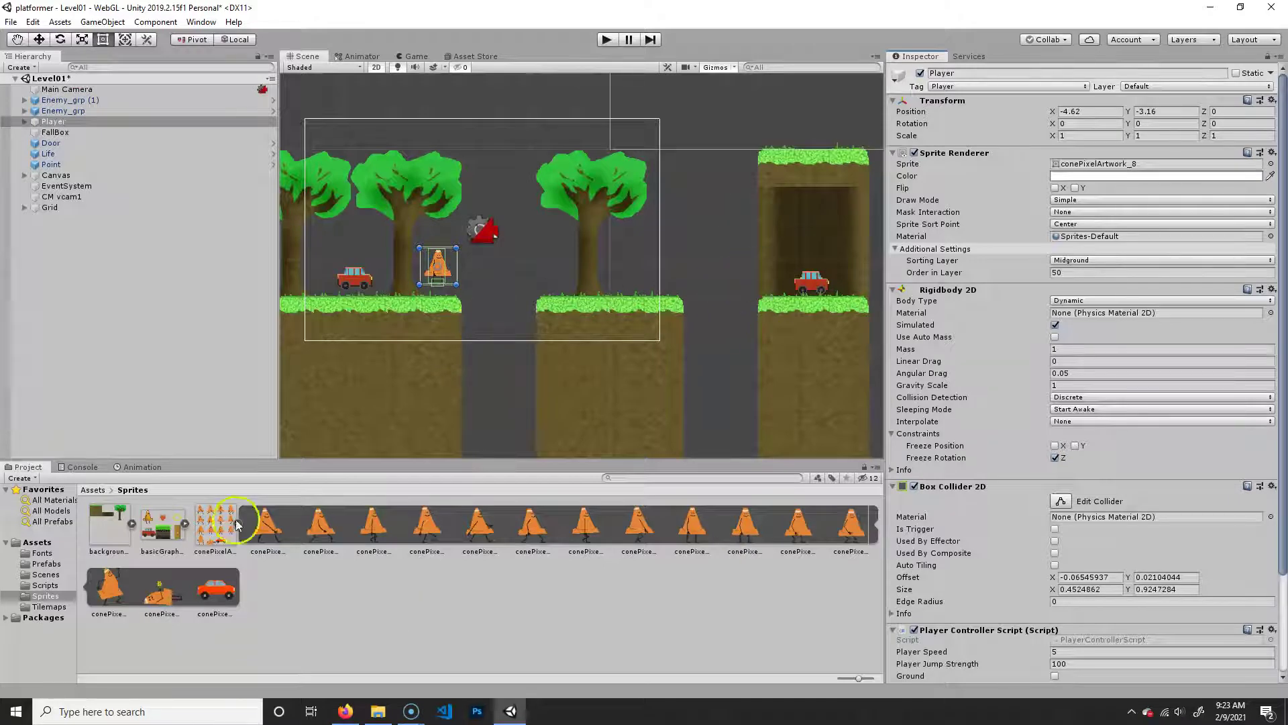
Show the Animation window with the Player object selected
{"action": "left_click", "coordinate": [54, 121]}
{"action": "left_click", "coordinate": [137, 468]}
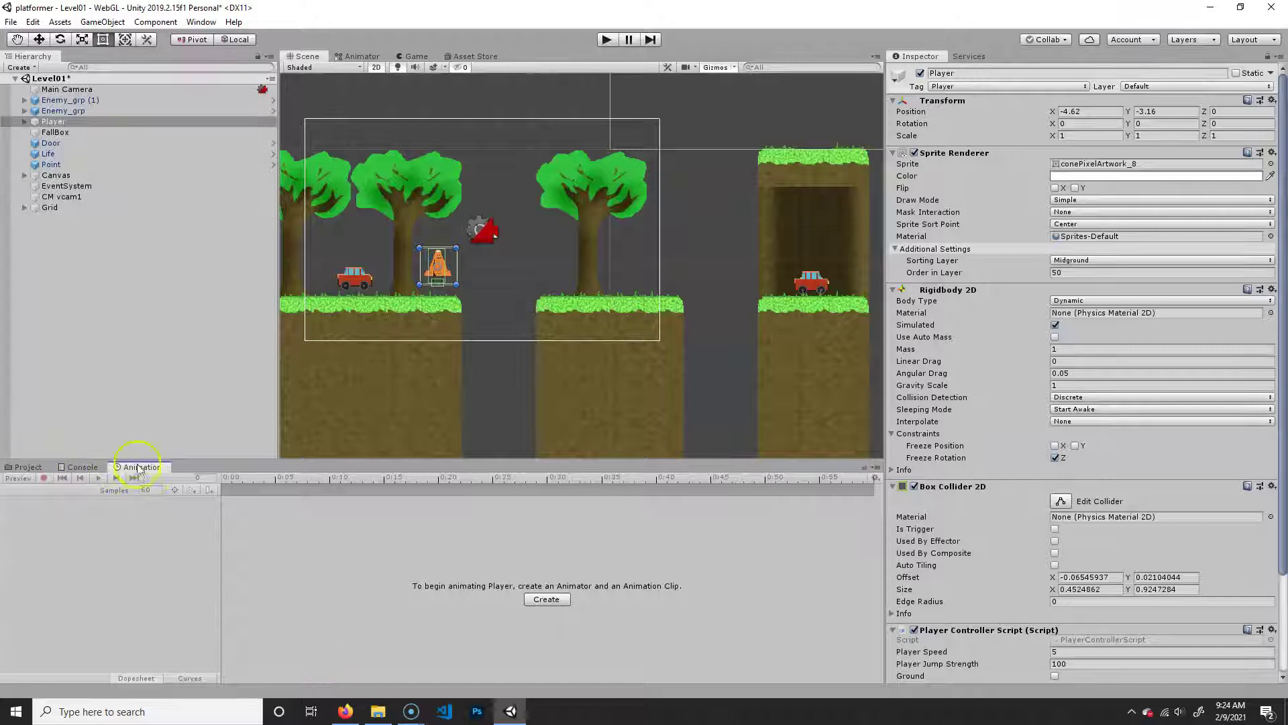
{"action": "left_click", "coordinate": [201, 22]}
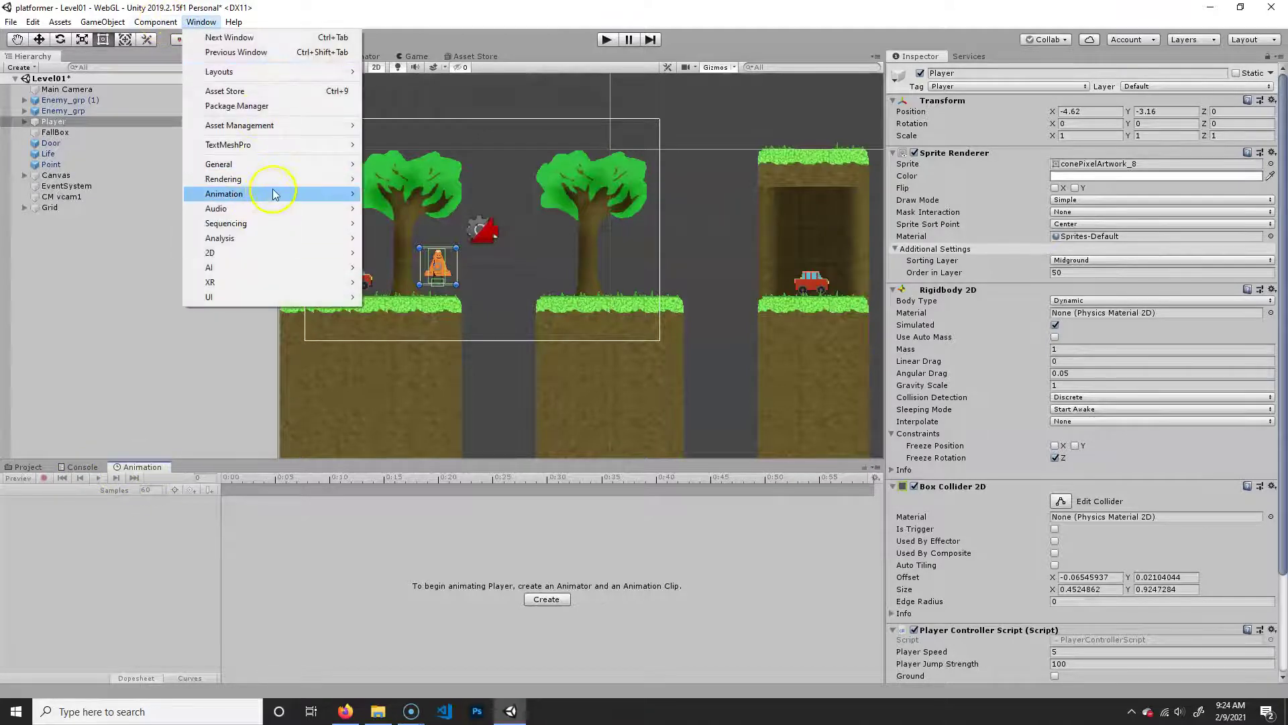
{"action": "mouse_move", "coordinate": [279, 193]}
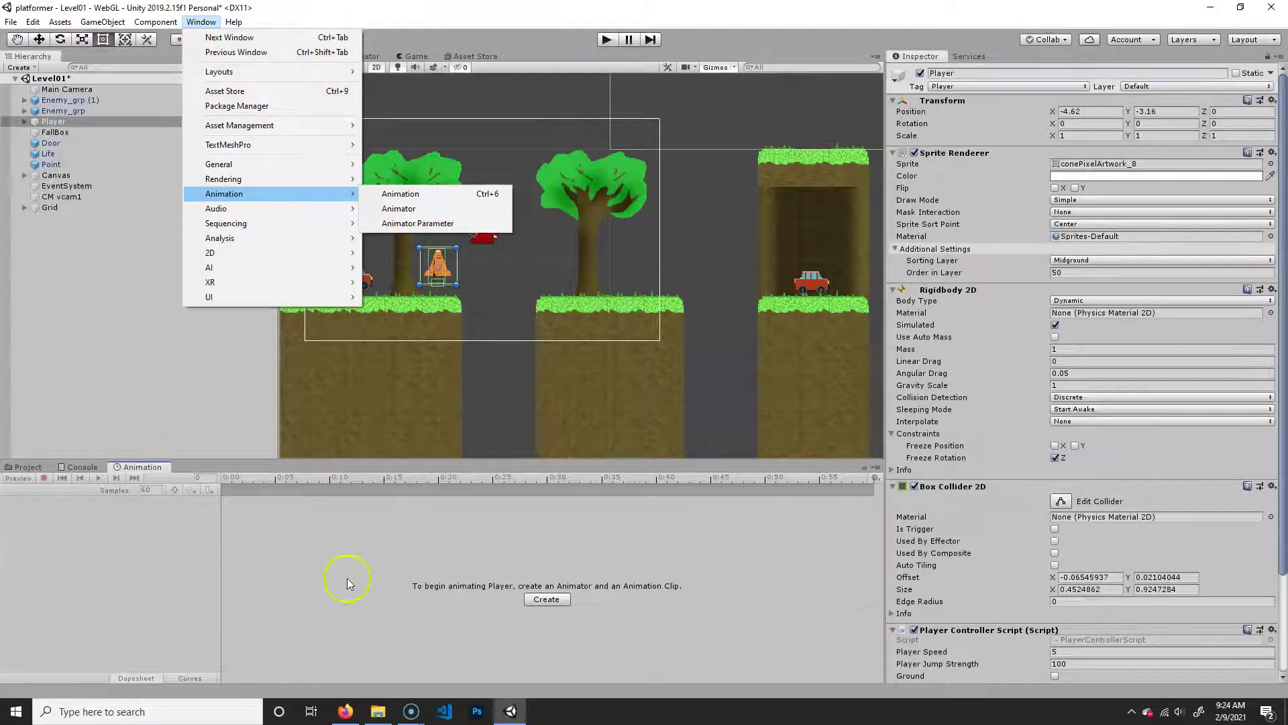
{"action": "left_click", "coordinate": [274, 554]}
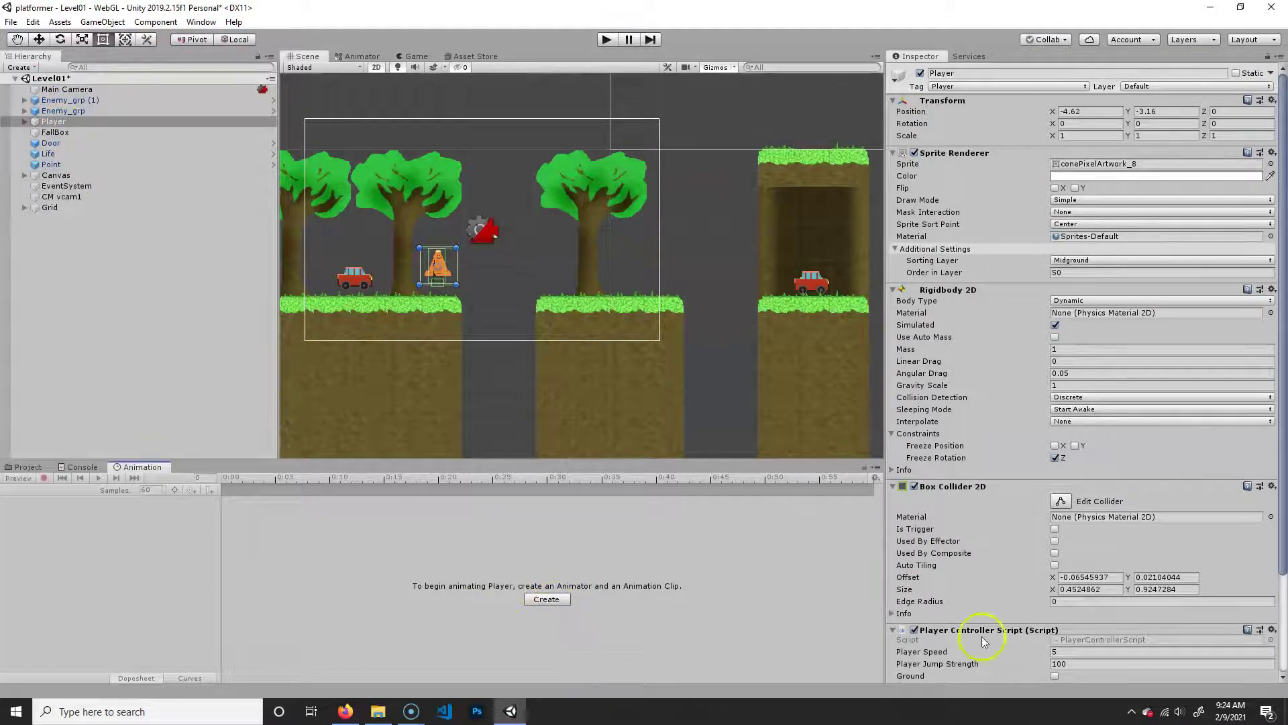
Start a new animation clip for the Player and create an Animations folder inside Assets for it
{"action": "left_click", "coordinate": [547, 599]}
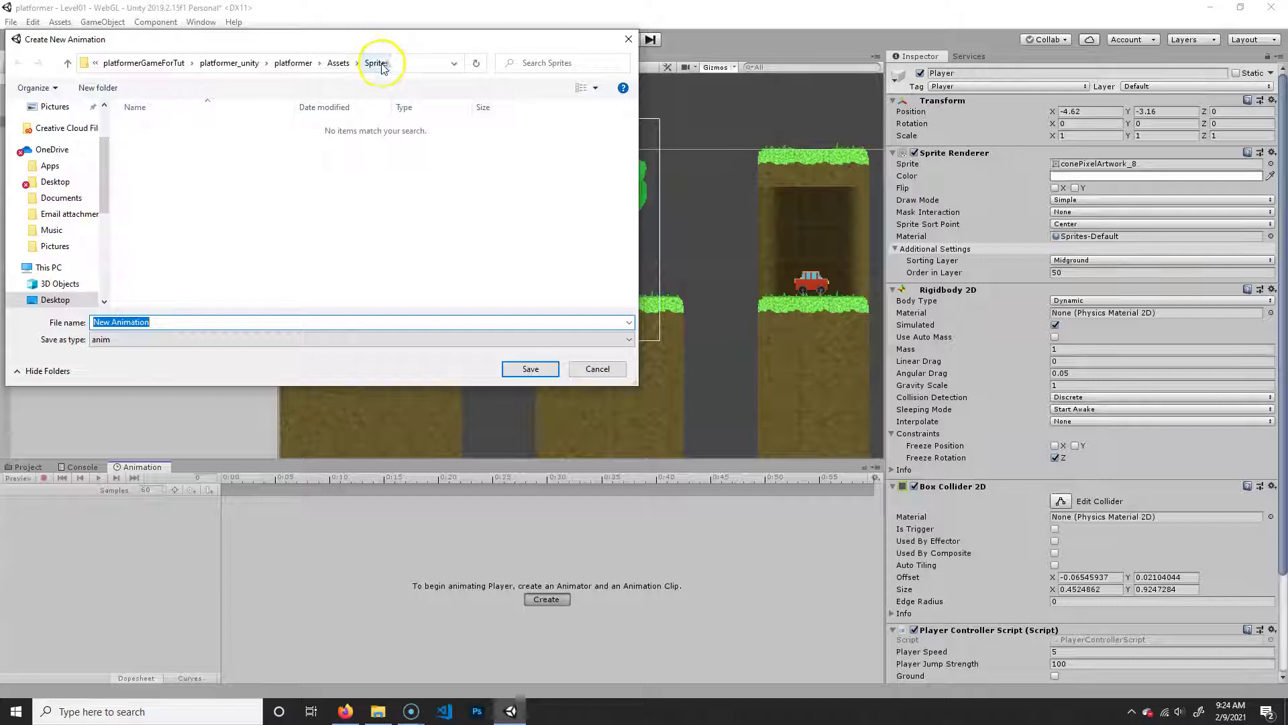
{"action": "left_click", "coordinate": [338, 64]}
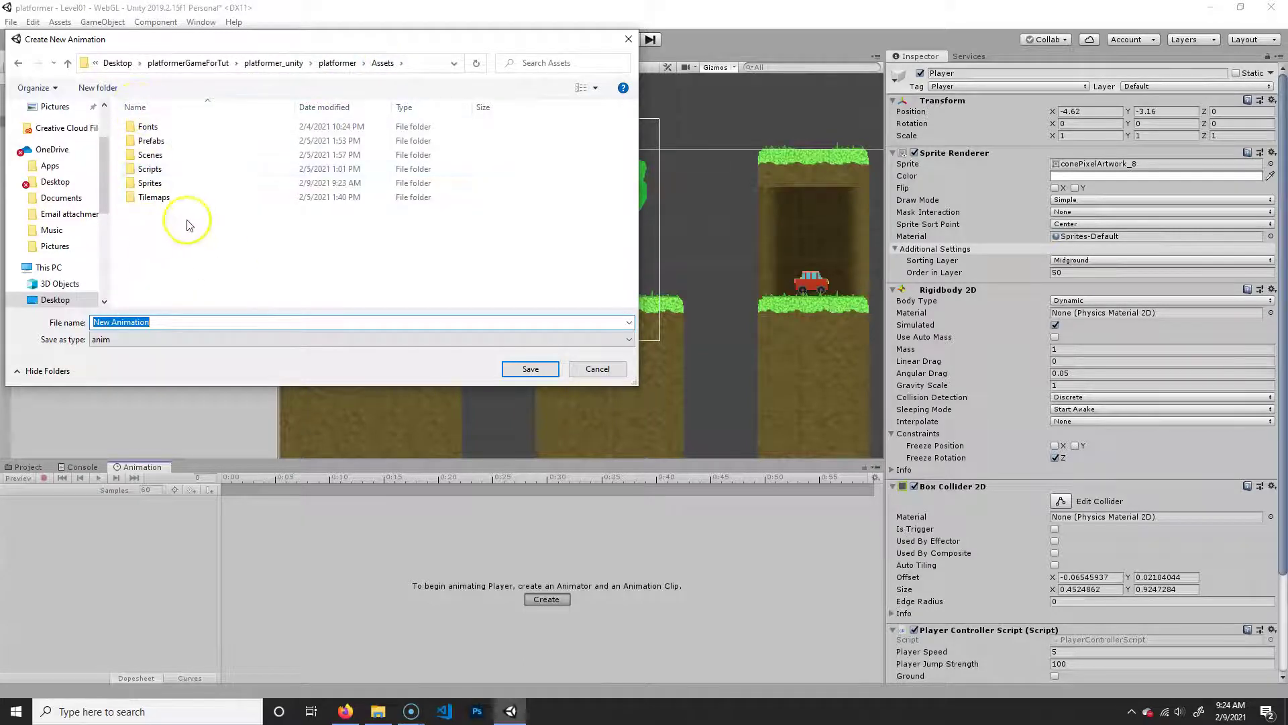
{"action": "left_click", "coordinate": [99, 87]}
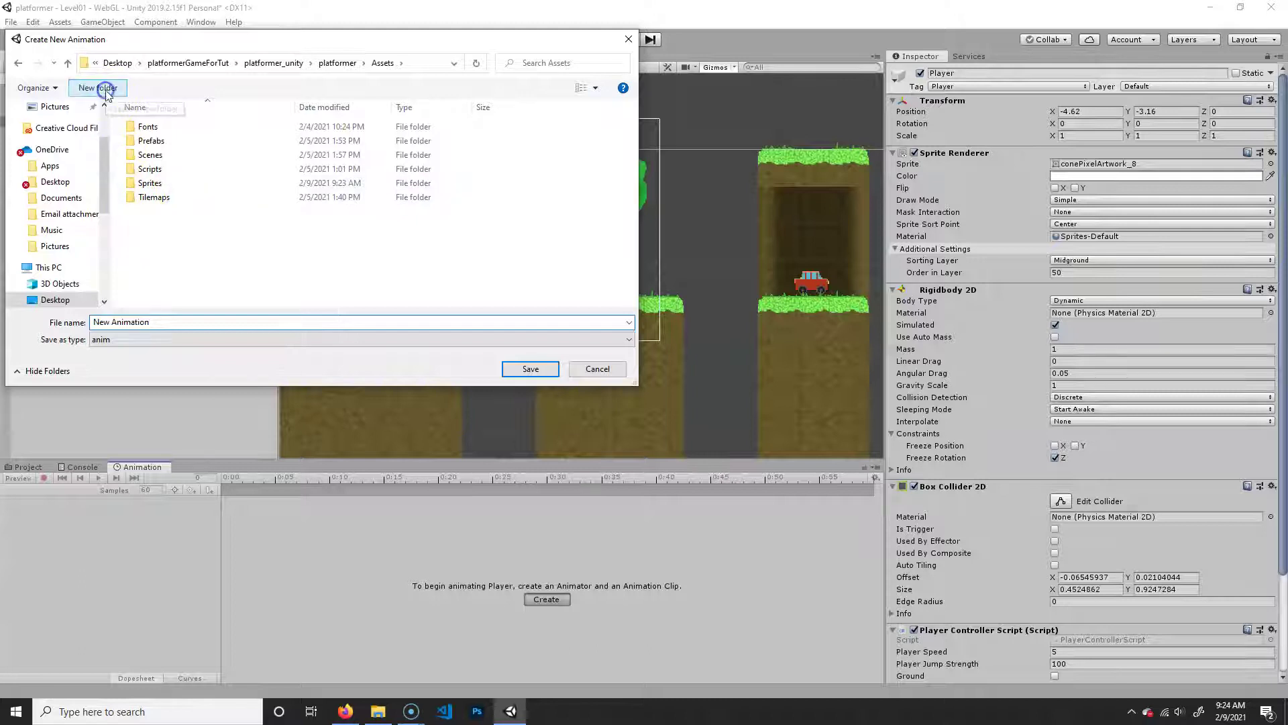
{"action": "type", "text": "Animations"}
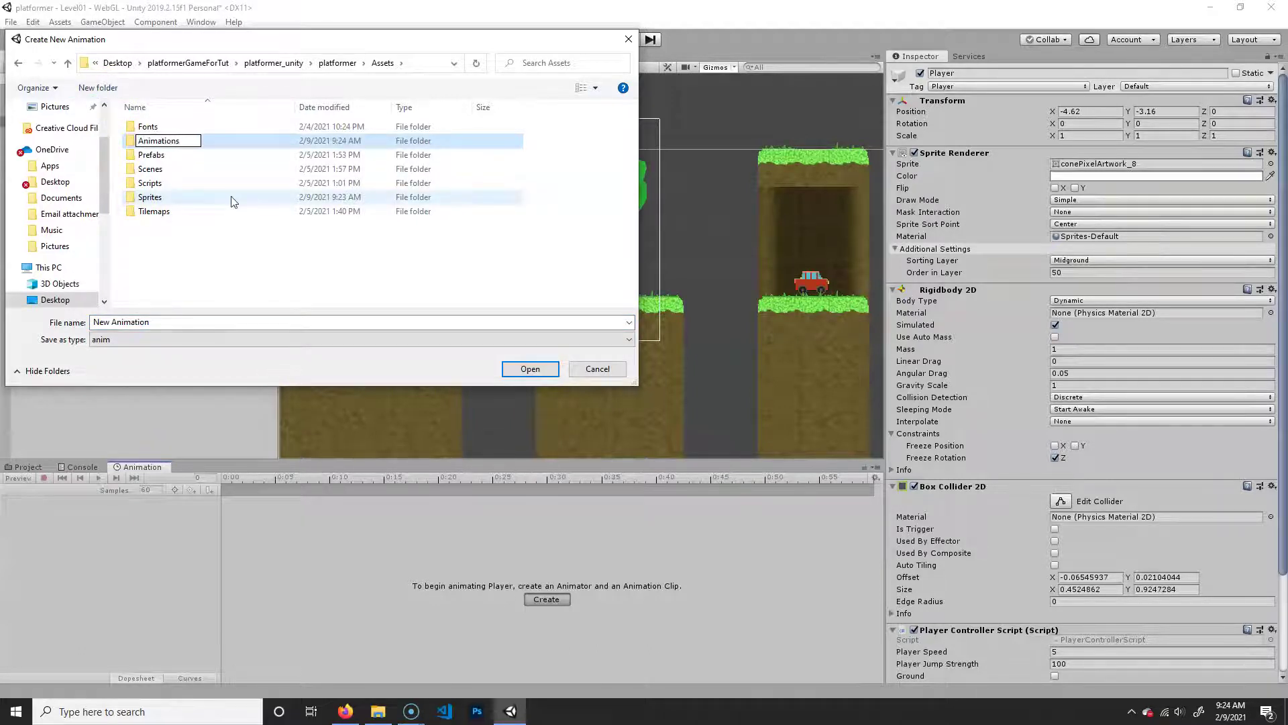
{"action": "key", "text": "Return"}
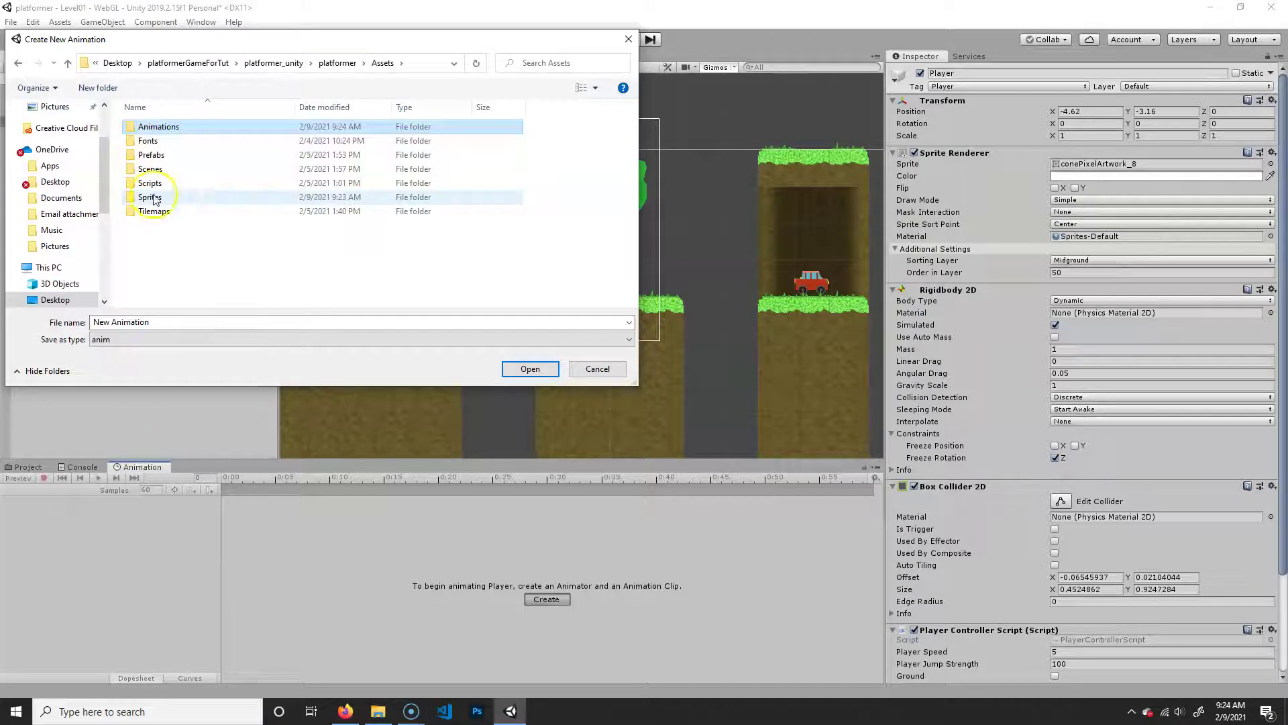
Save the new clip as Player_Idle in the Animations folder
{"action": "double_click", "coordinate": [147, 126]}
{"action": "left_click", "coordinate": [147, 317]}
{"action": "type", "text": "Player_Idle"}
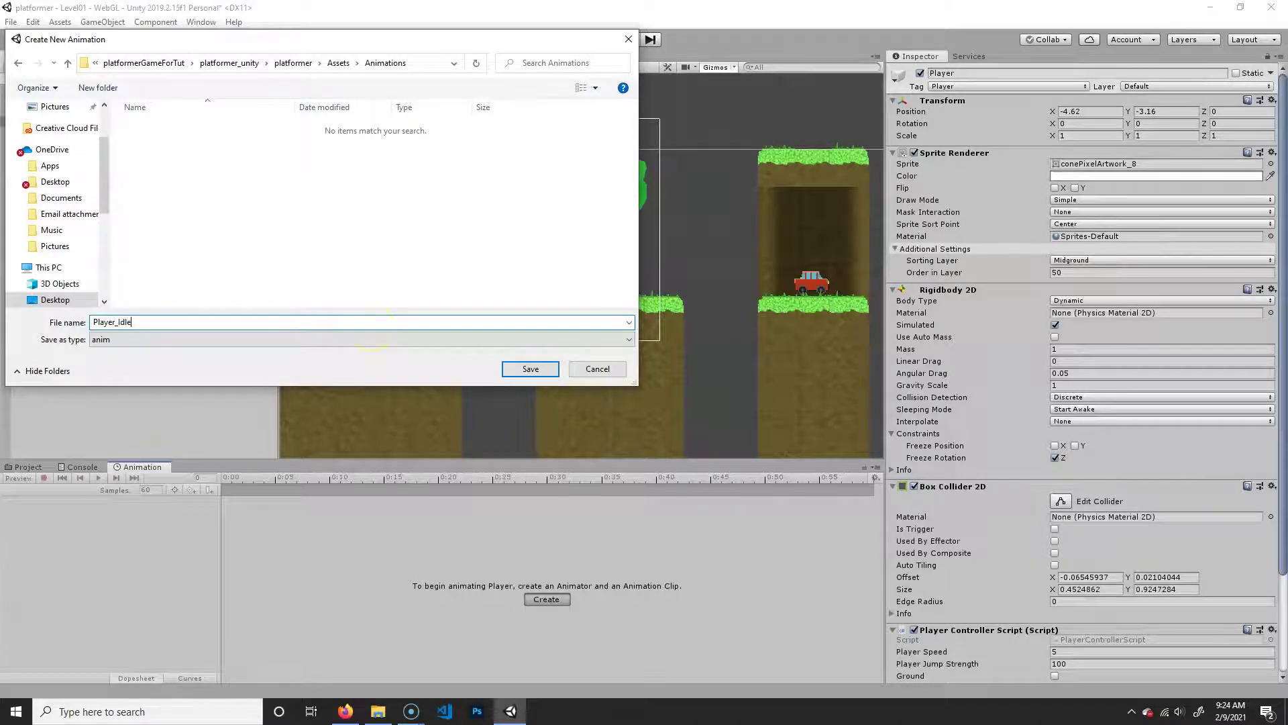
{"action": "left_click", "coordinate": [530, 369]}
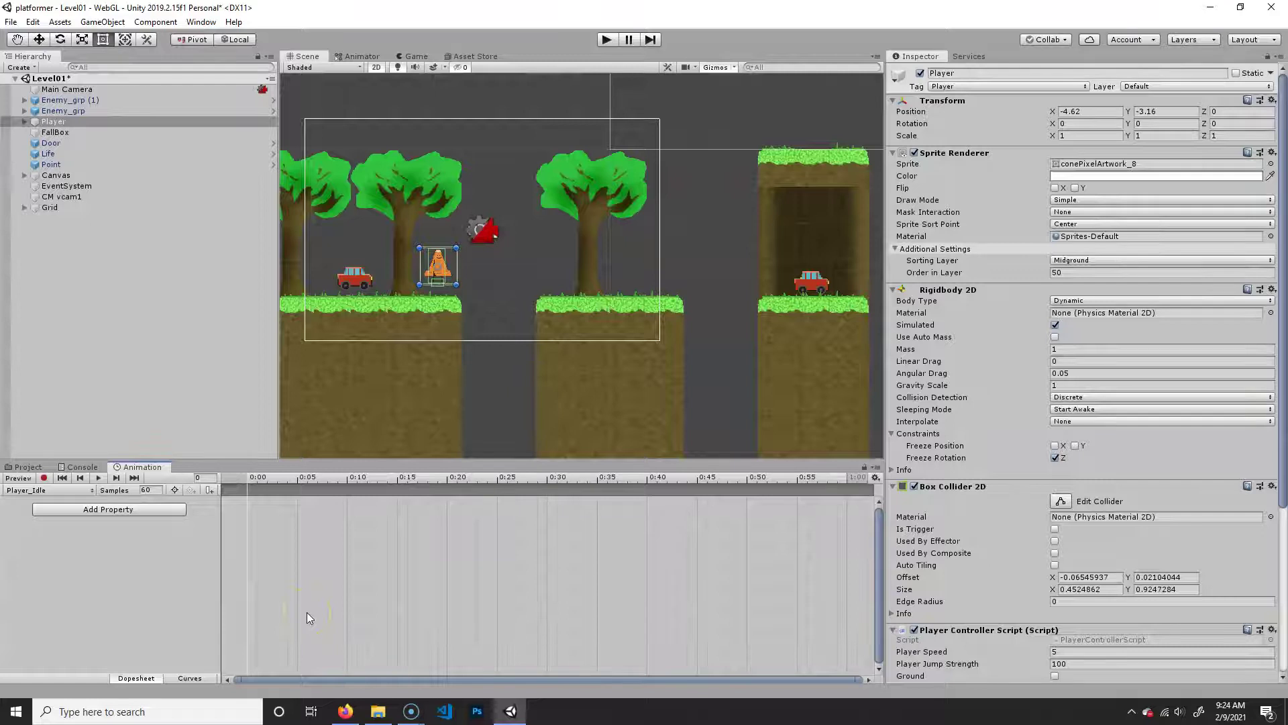
Set the sample rate of the Player_Idle clip to 8
{"action": "left_click", "coordinate": [152, 490]}
{"action": "left_click", "coordinate": [159, 491]}
{"action": "type", "text": "8"}
{"action": "key", "text": "Return"}
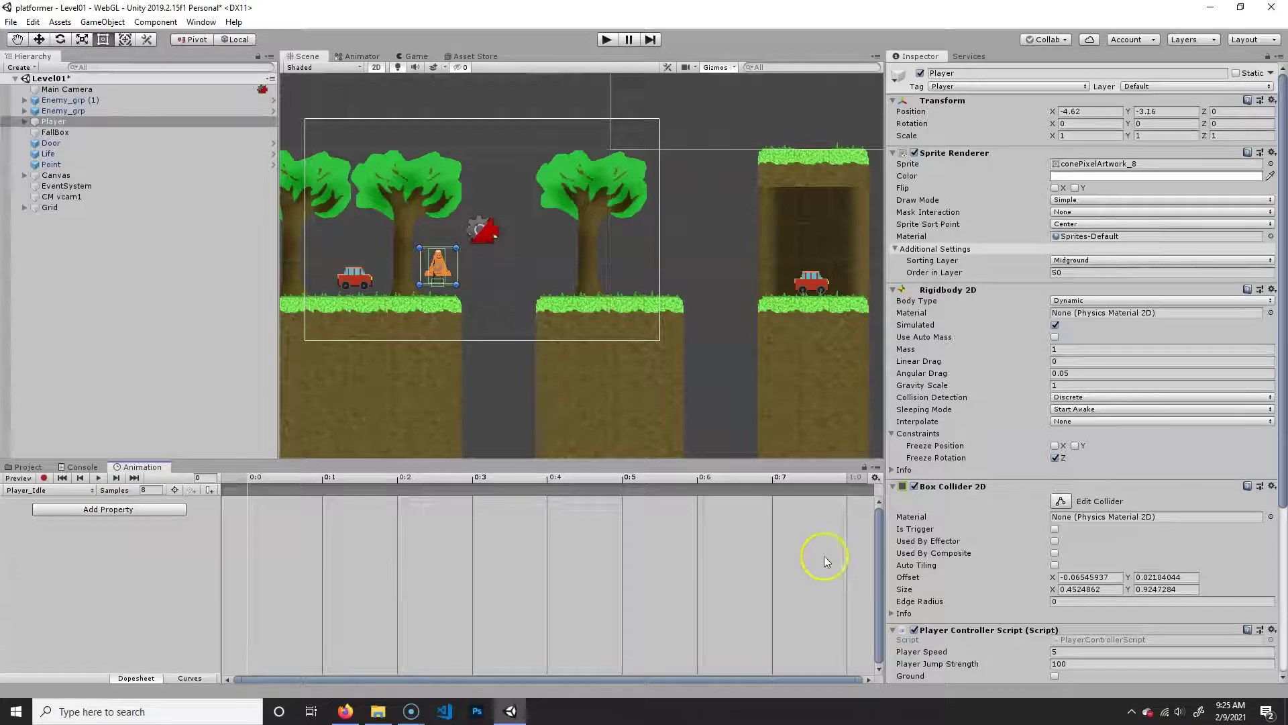
Add the Sprite Renderer's Sprite property to the Player_Idle clip
{"action": "left_click", "coordinate": [118, 511]}
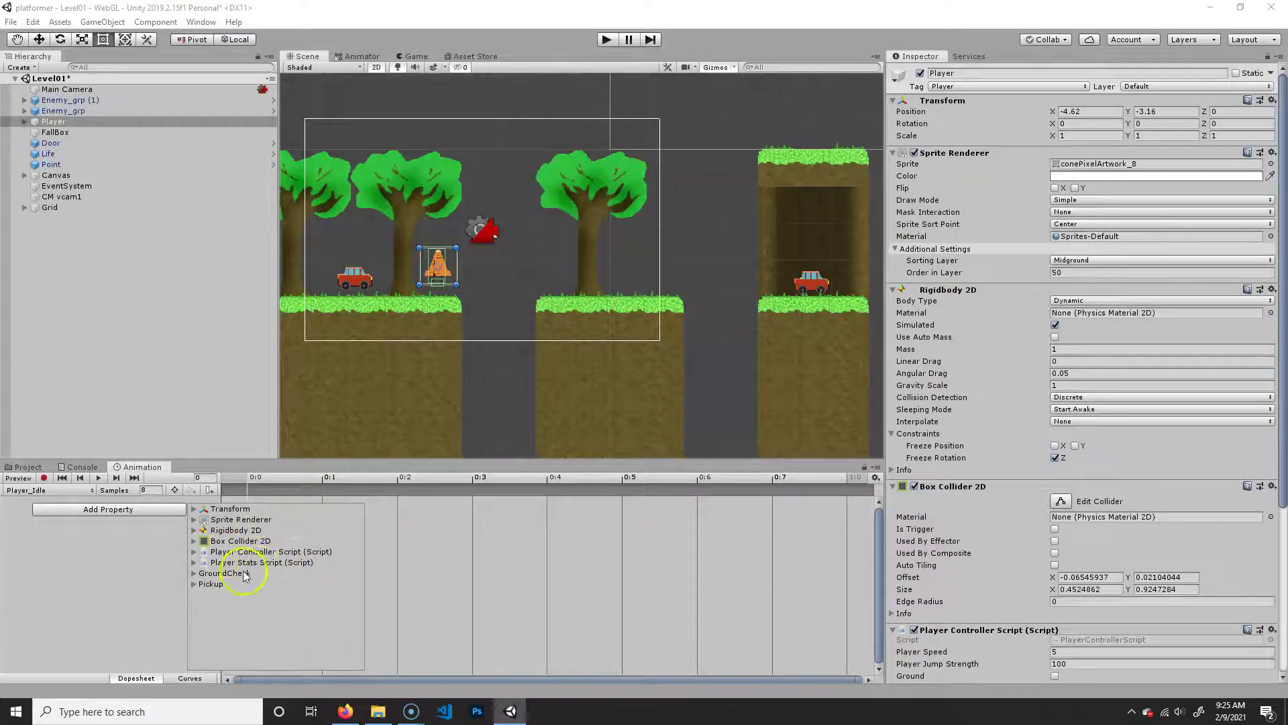
{"action": "scroll", "coordinate": [1080, 614], "scroll_direction": "down", "scroll_amount": 5}
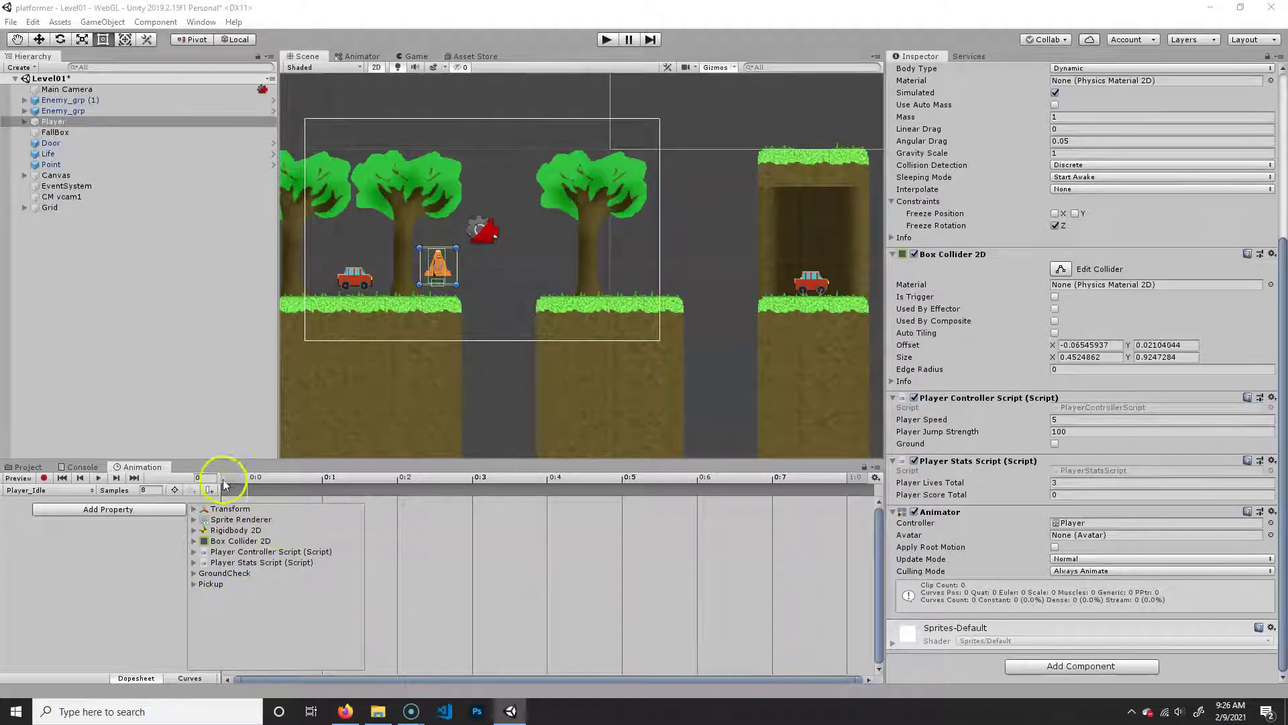
{"action": "left_click", "coordinate": [195, 520]}
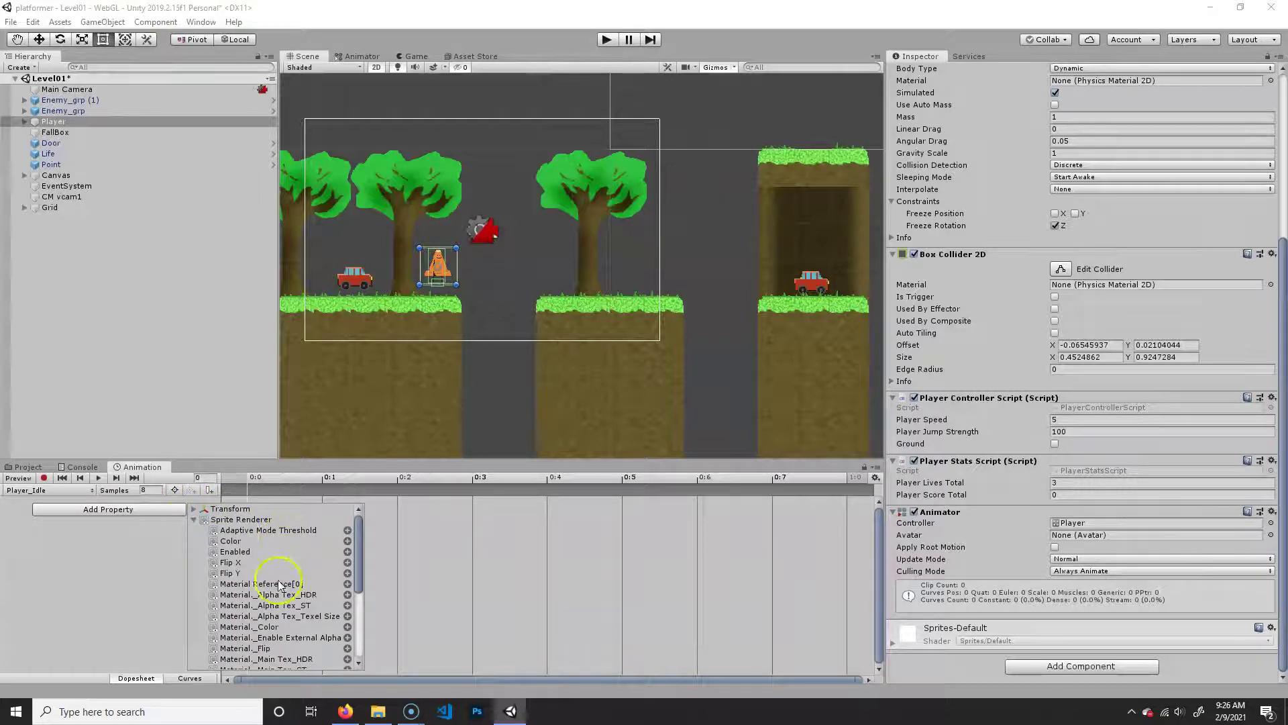
{"action": "scroll", "coordinate": [282, 557], "scroll_direction": "down", "scroll_amount": 5}
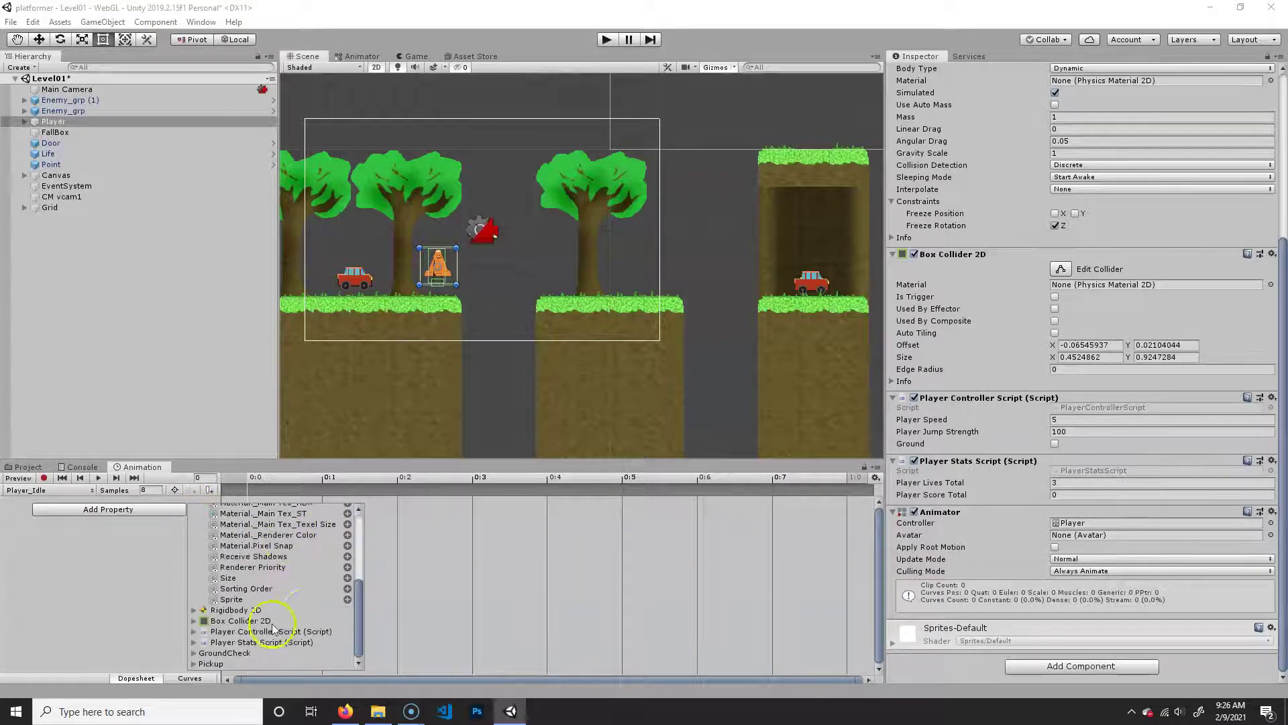
{"action": "left_click", "coordinate": [348, 600]}
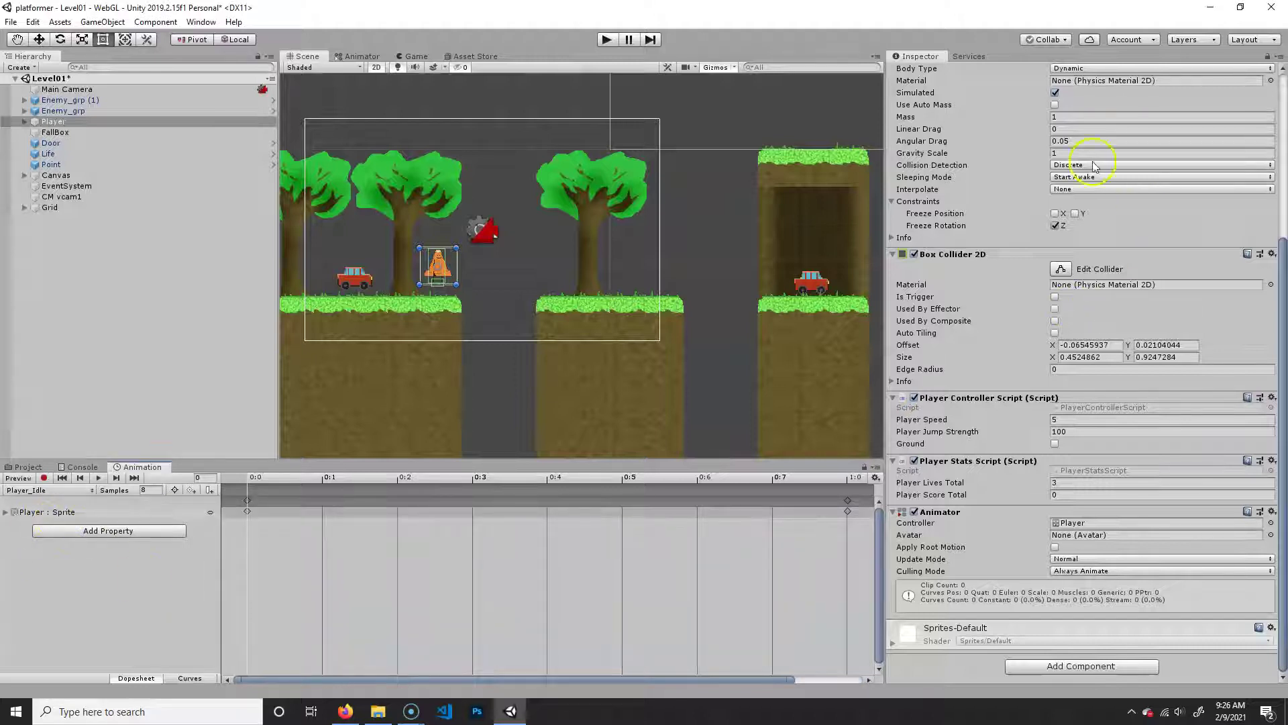
{"action": "scroll", "coordinate": [1070, 342], "scroll_direction": "up", "scroll_amount": 5}
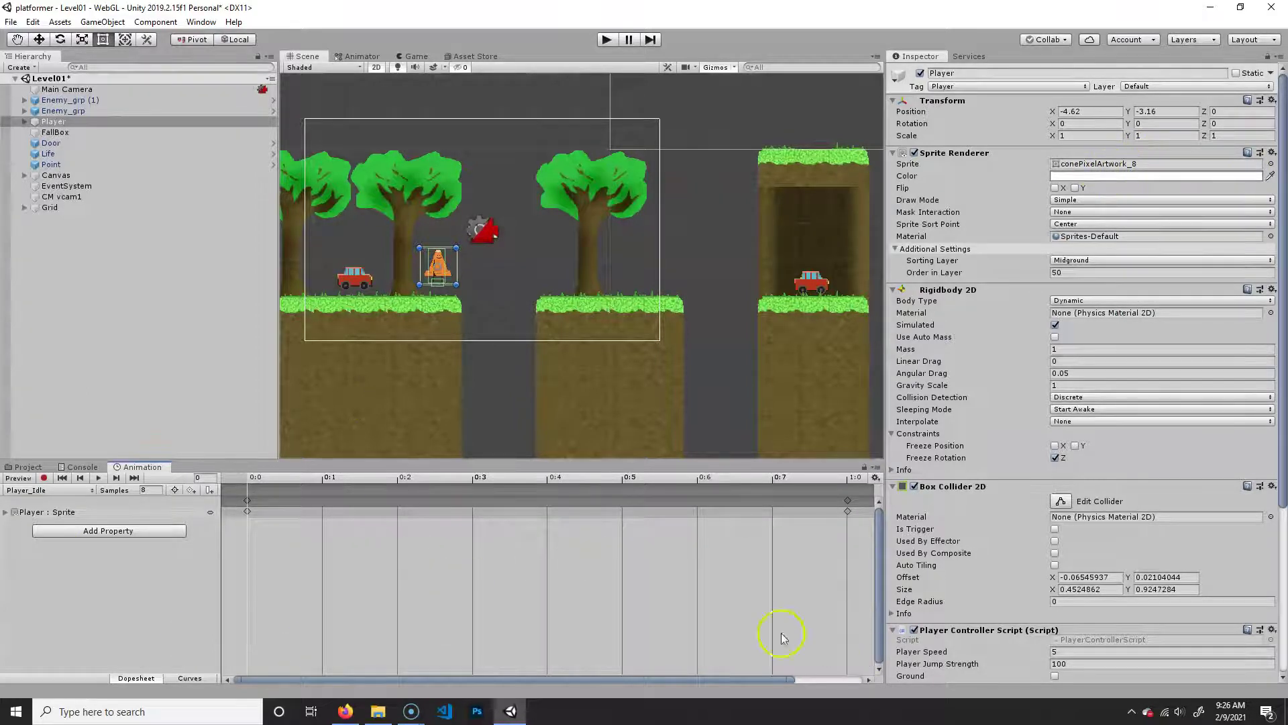
Expand the Player : Sprite track and check its first and last keyframes
{"action": "left_click", "coordinate": [7, 512]}
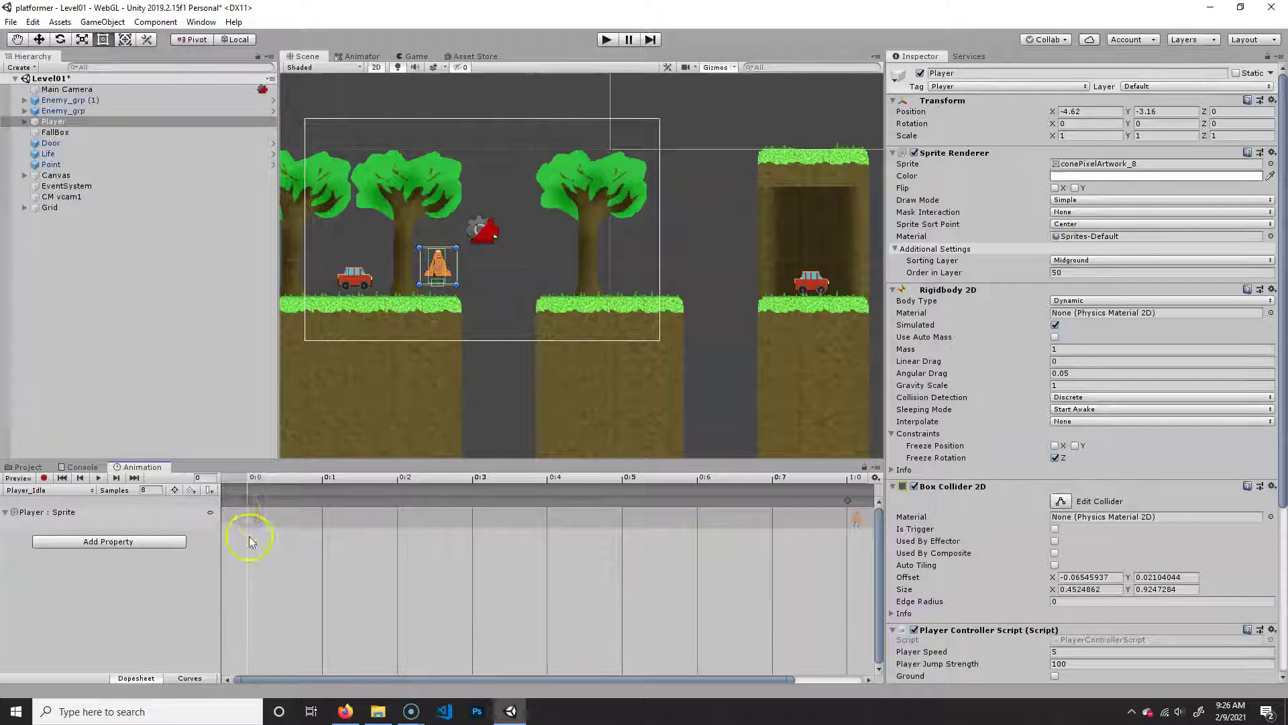
{"action": "left_click", "coordinate": [248, 501]}
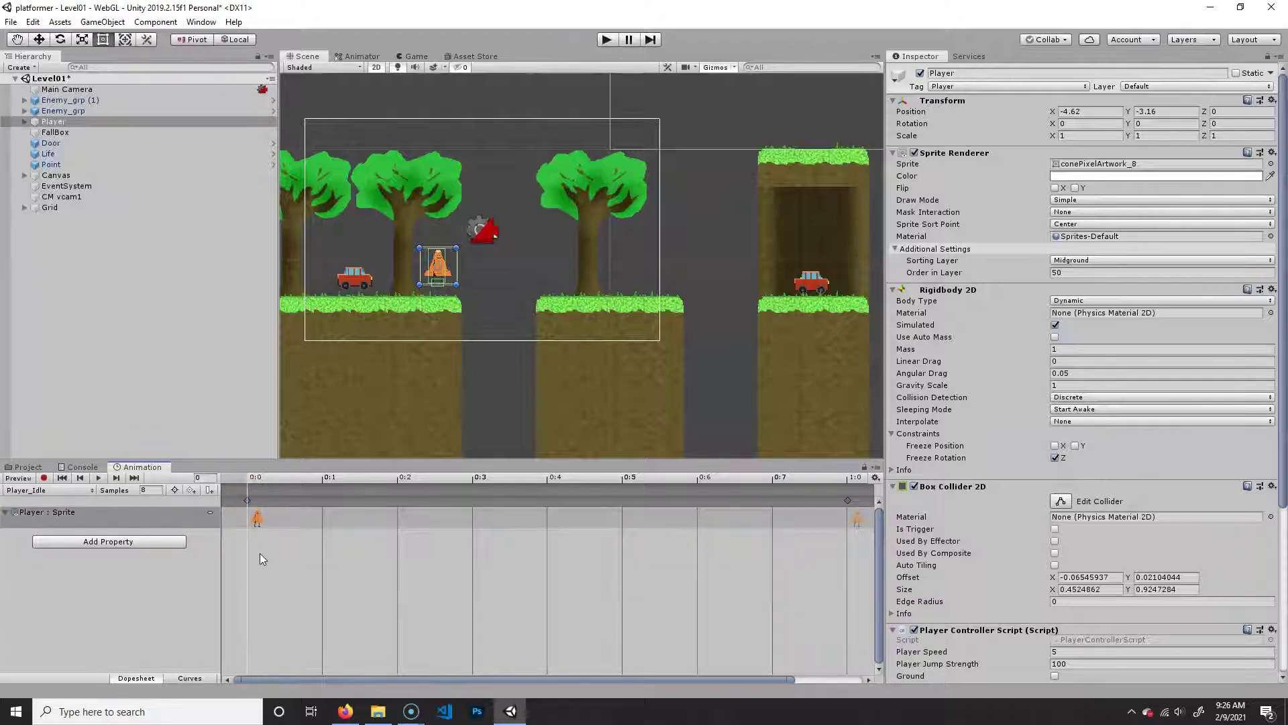
{"action": "left_click", "coordinate": [848, 500]}
{"action": "left_click", "coordinate": [847, 526]}
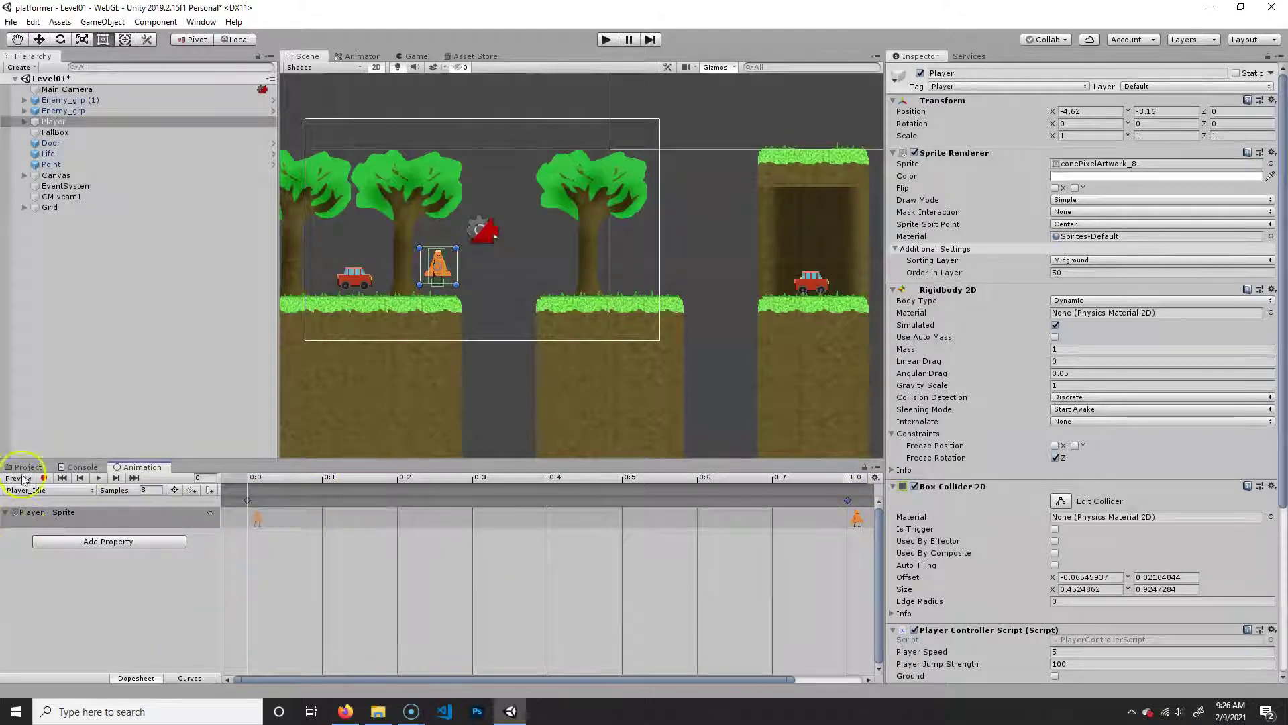
Turn on keyframe recording, add a sprite keyframe at 0:1 and assign conePixelArtwork_9 to it
{"action": "left_click", "coordinate": [43, 477]}
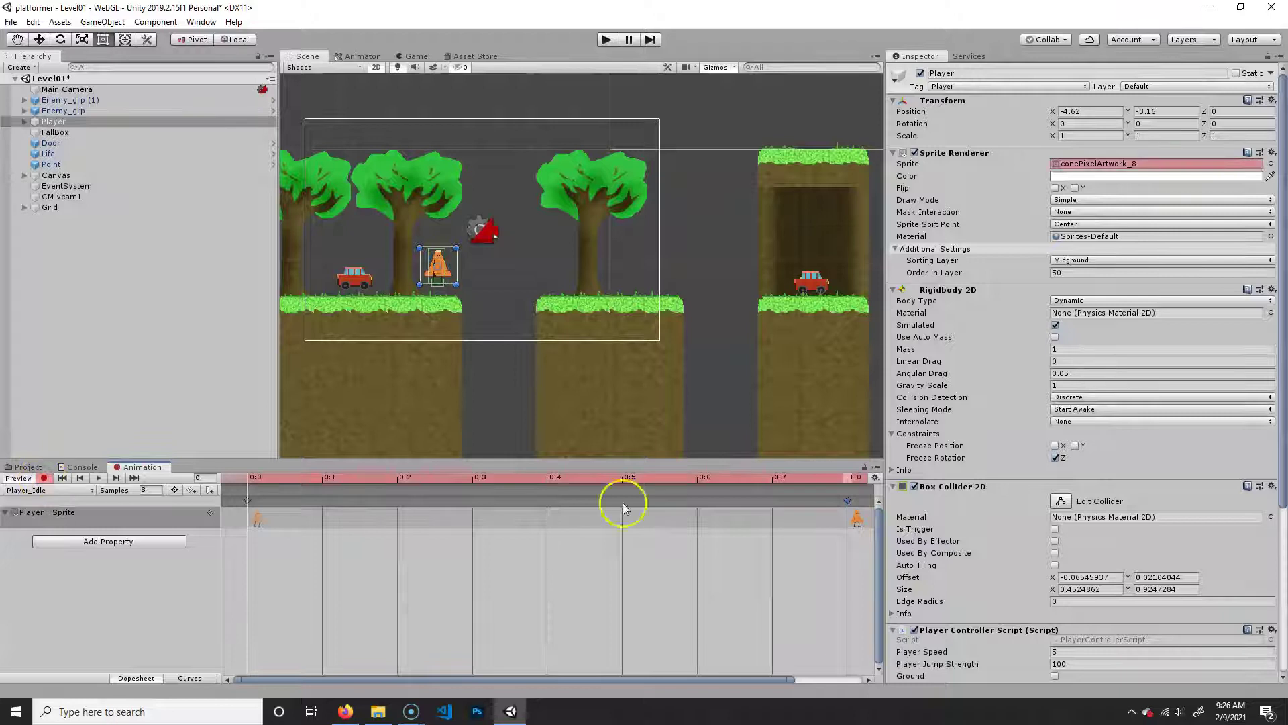
{"action": "double_click", "coordinate": [317, 501]}
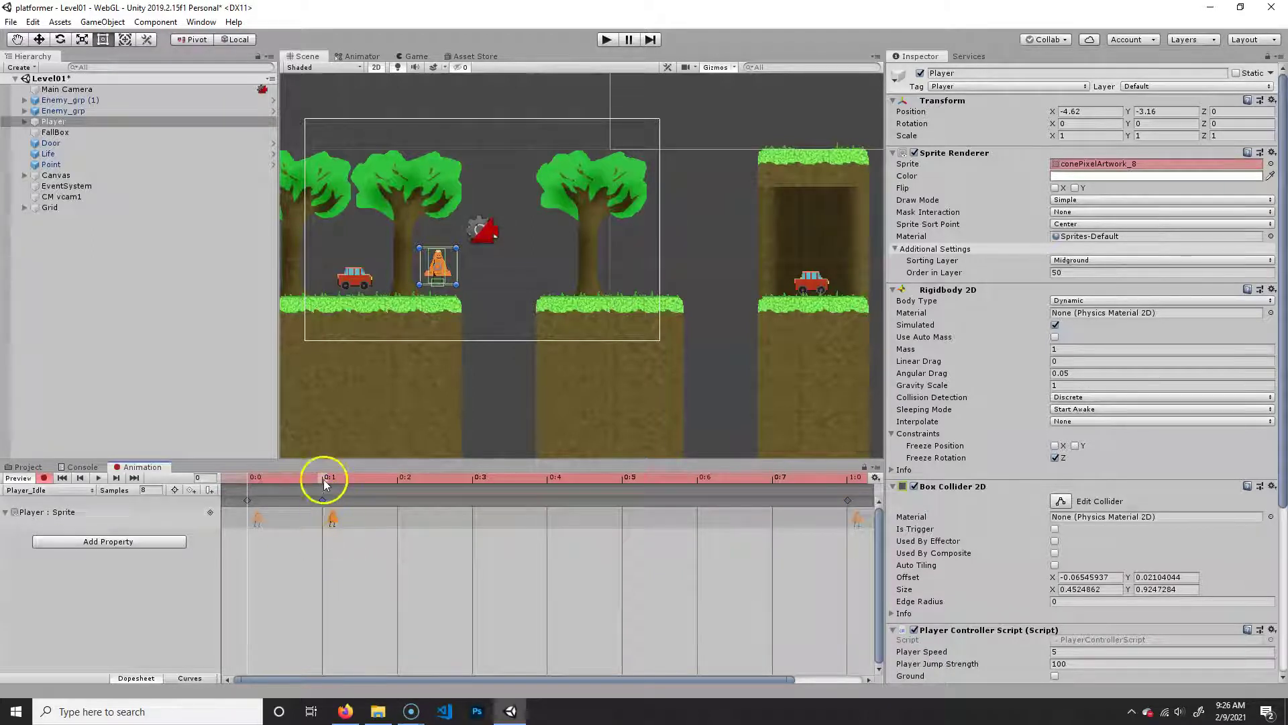
{"action": "left_click_drag", "start_coordinate": [257, 477], "coordinate": [348, 485]}
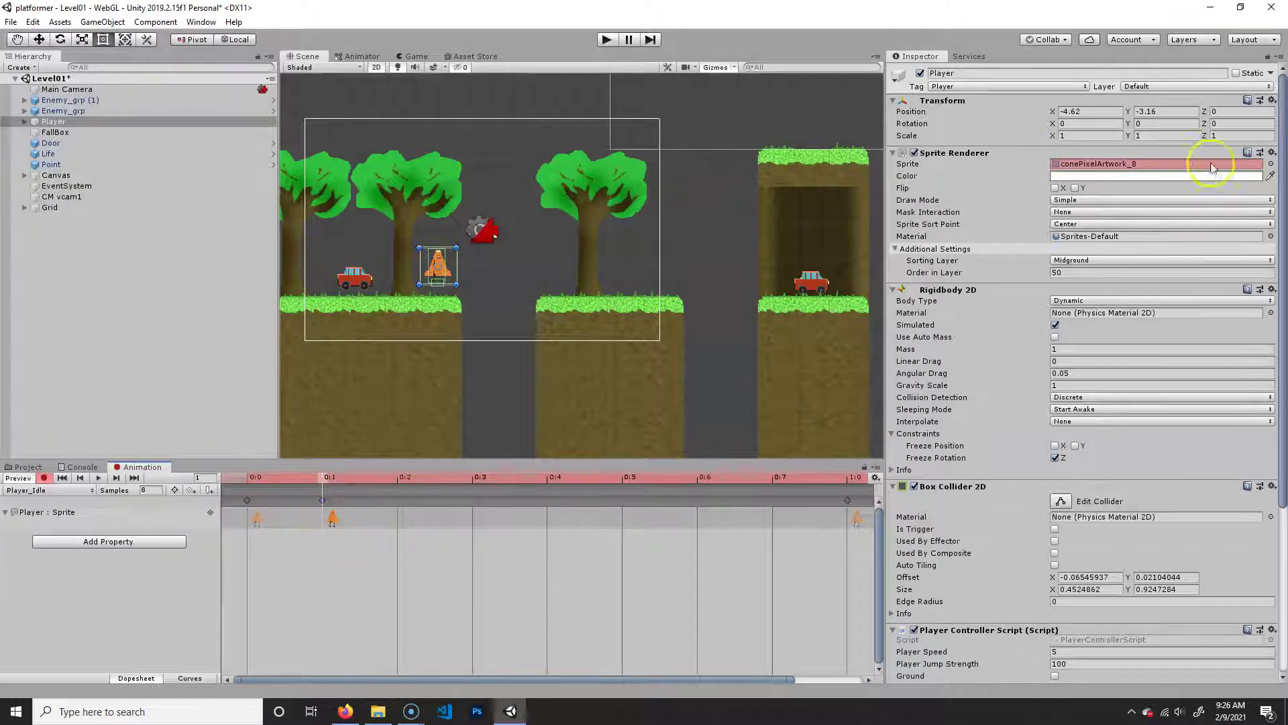
{"action": "left_click", "coordinate": [1270, 165]}
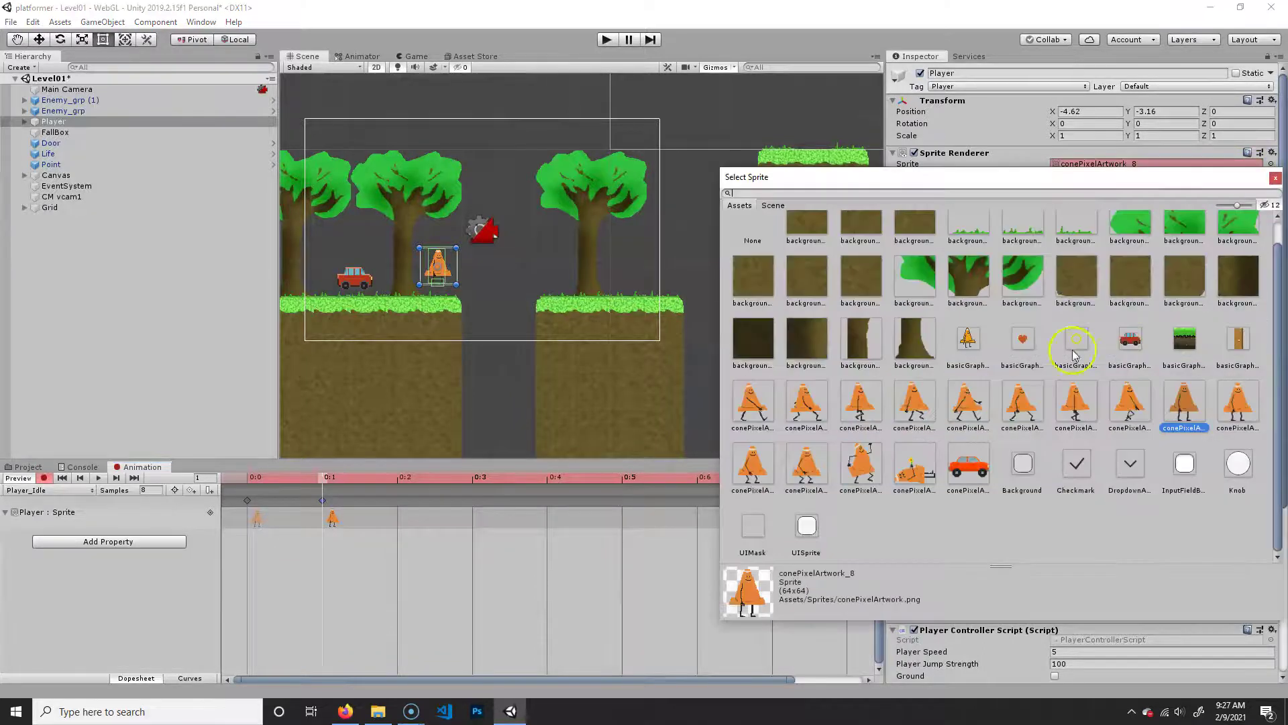
{"action": "double_click", "coordinate": [1238, 405]}
Add a sprite keyframe at 0:2 and assign conePixelArtwork_10 to it
{"action": "left_click", "coordinate": [396, 477]}
{"action": "left_click", "coordinate": [403, 478]}
{"action": "double_click", "coordinate": [397, 502]}
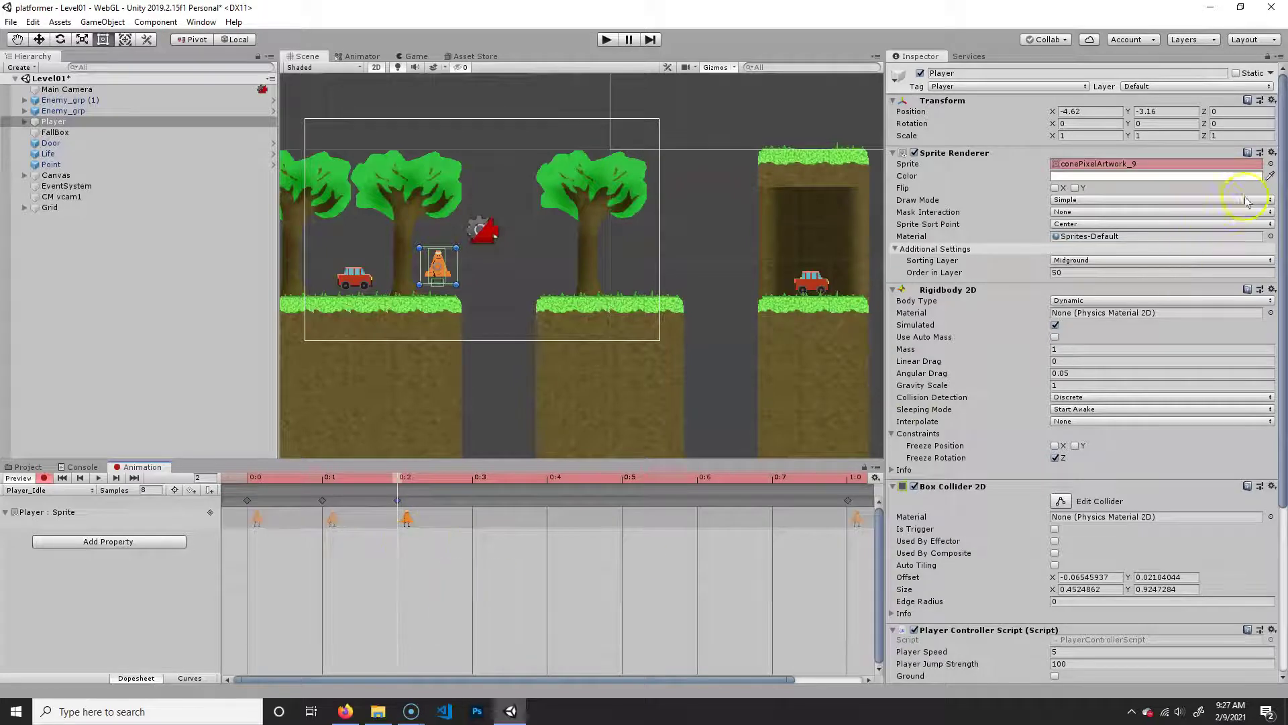
{"action": "left_click", "coordinate": [405, 522]}
{"action": "left_click", "coordinate": [1271, 163]}
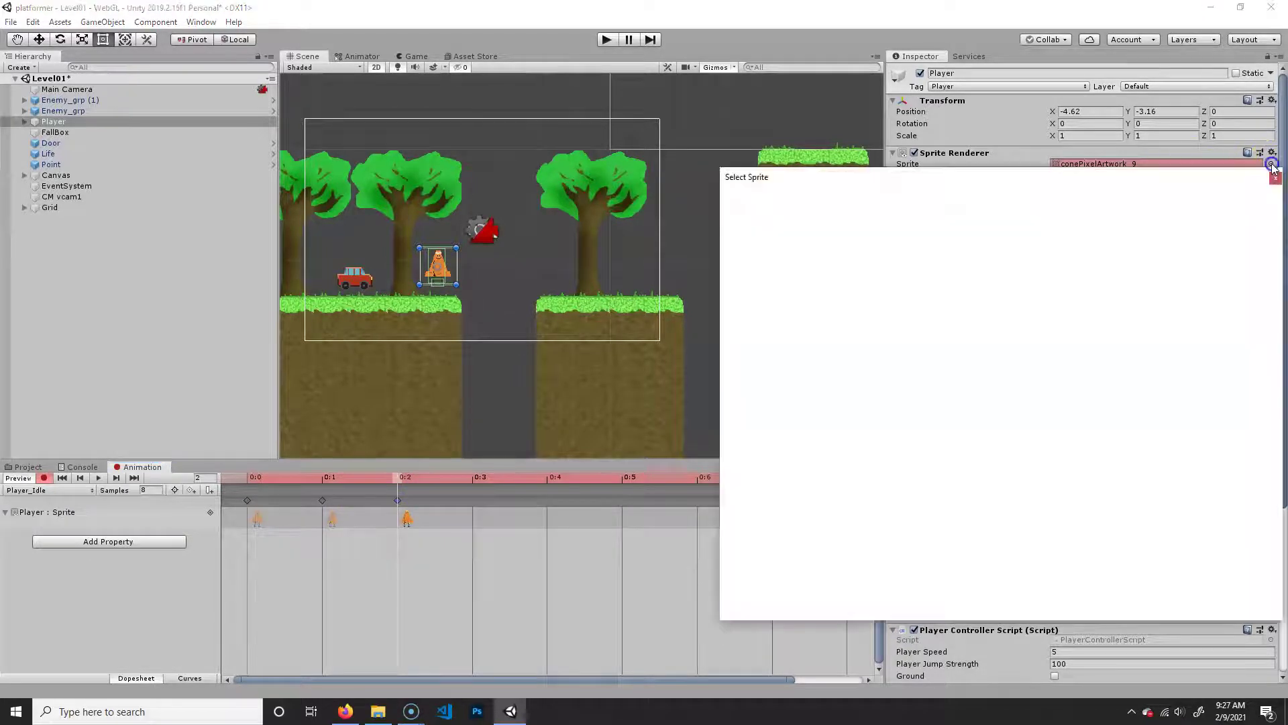
{"action": "double_click", "coordinate": [750, 481]}
Add a keyframe at 0:3 with conePixelArtwork_11 and hold the same sprite with another keyframe at 0:4
{"action": "left_click", "coordinate": [372, 501]}
{"action": "double_click", "coordinate": [477, 520]}
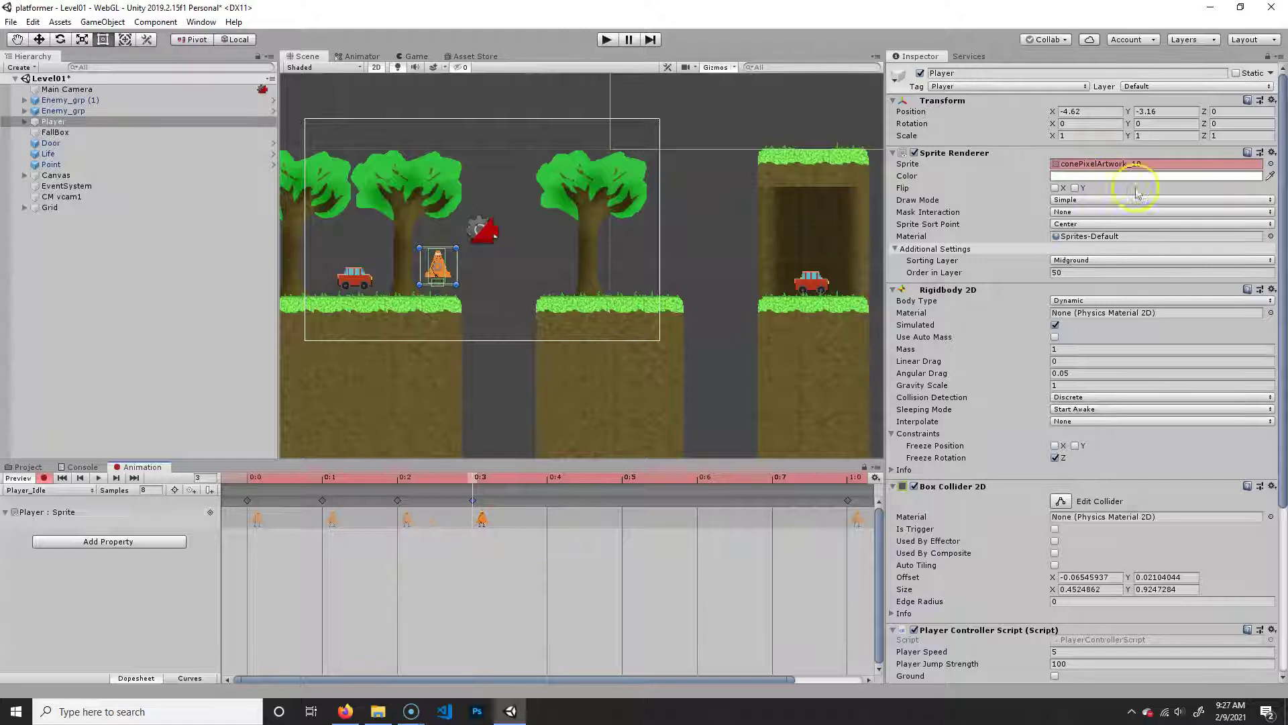
{"action": "left_click", "coordinate": [1271, 164]}
{"action": "double_click", "coordinate": [805, 484]}
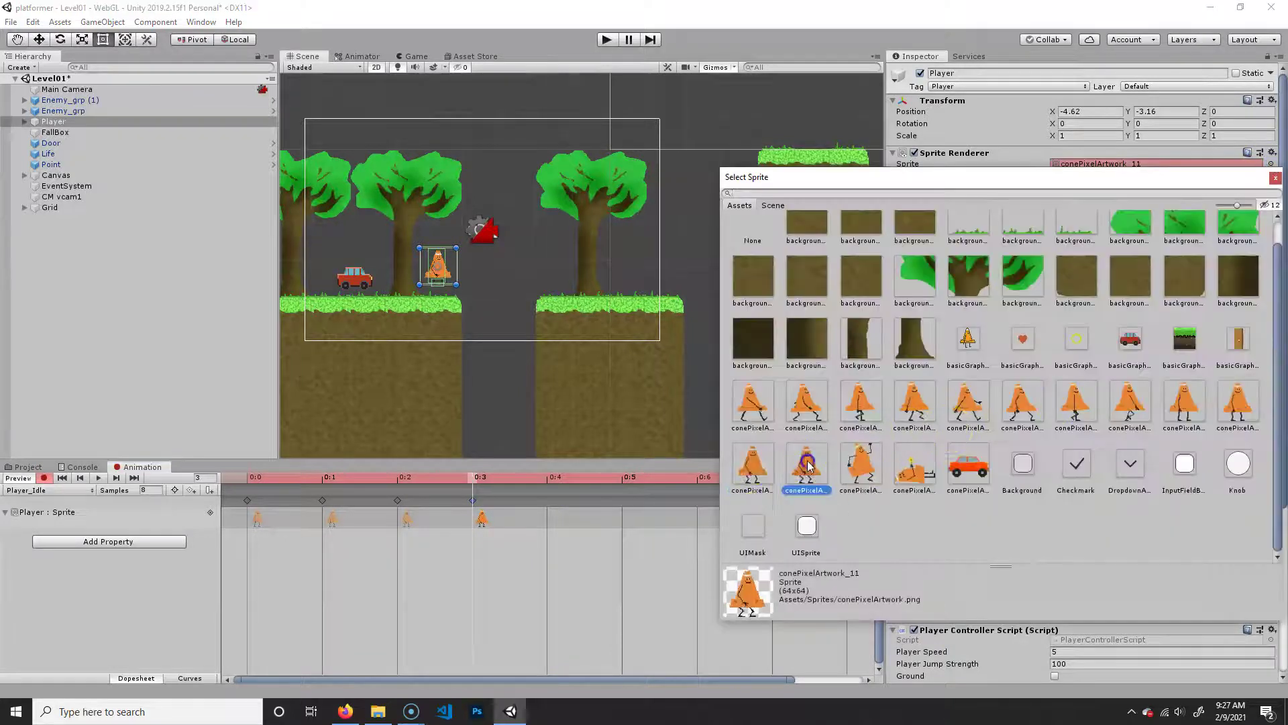
{"action": "left_click", "coordinate": [545, 484]}
{"action": "double_click", "coordinate": [546, 502]}
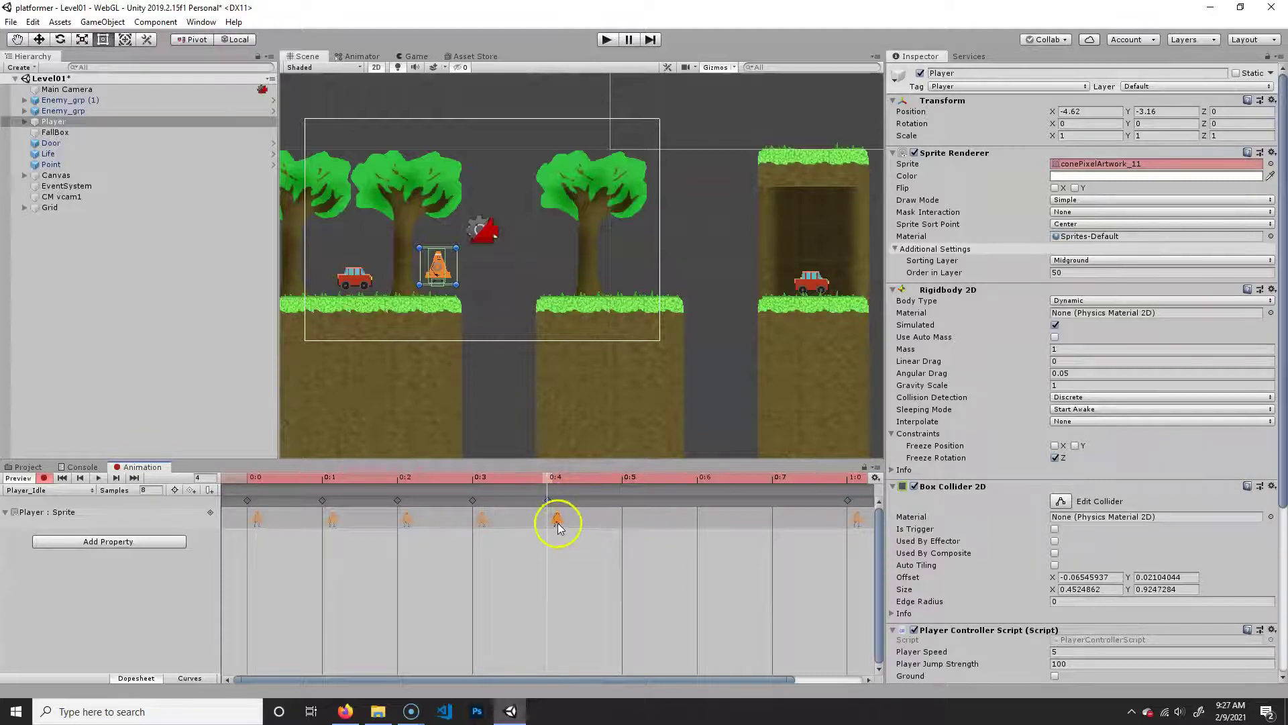
Add a sprite keyframe at 0:5 and assign conePixelArtwork_10 to it
{"action": "left_click_drag", "start_coordinate": [484, 489], "coordinate": [631, 481]}
{"action": "left_click", "coordinate": [618, 541]}
{"action": "double_click", "coordinate": [623, 502]}
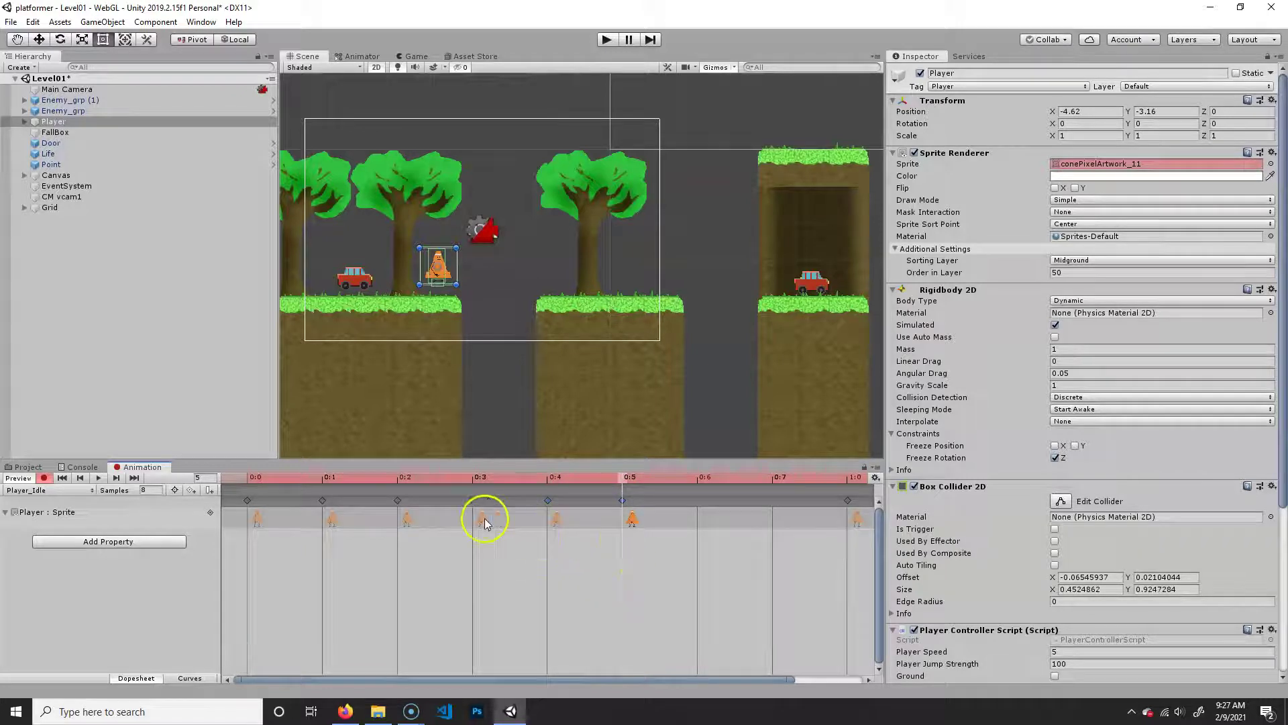
{"action": "left_click", "coordinate": [635, 516]}
{"action": "left_click", "coordinate": [1270, 164]}
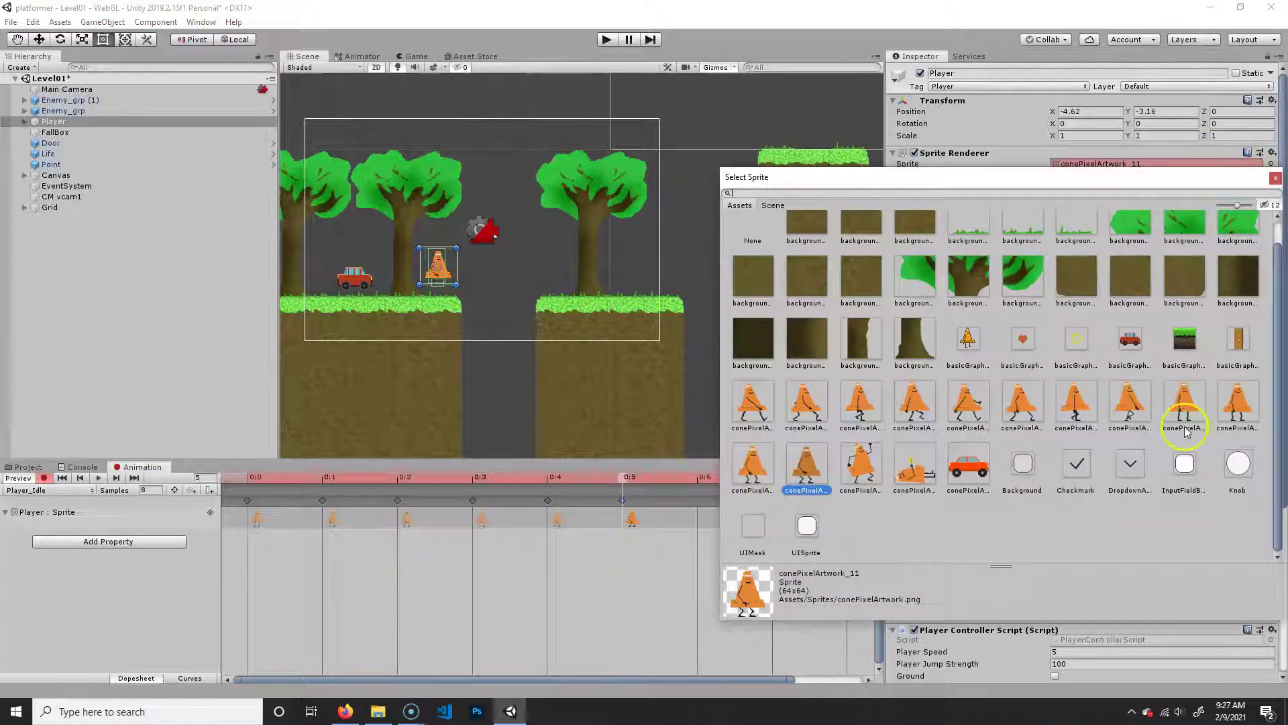
{"action": "left_click", "coordinate": [755, 470]}
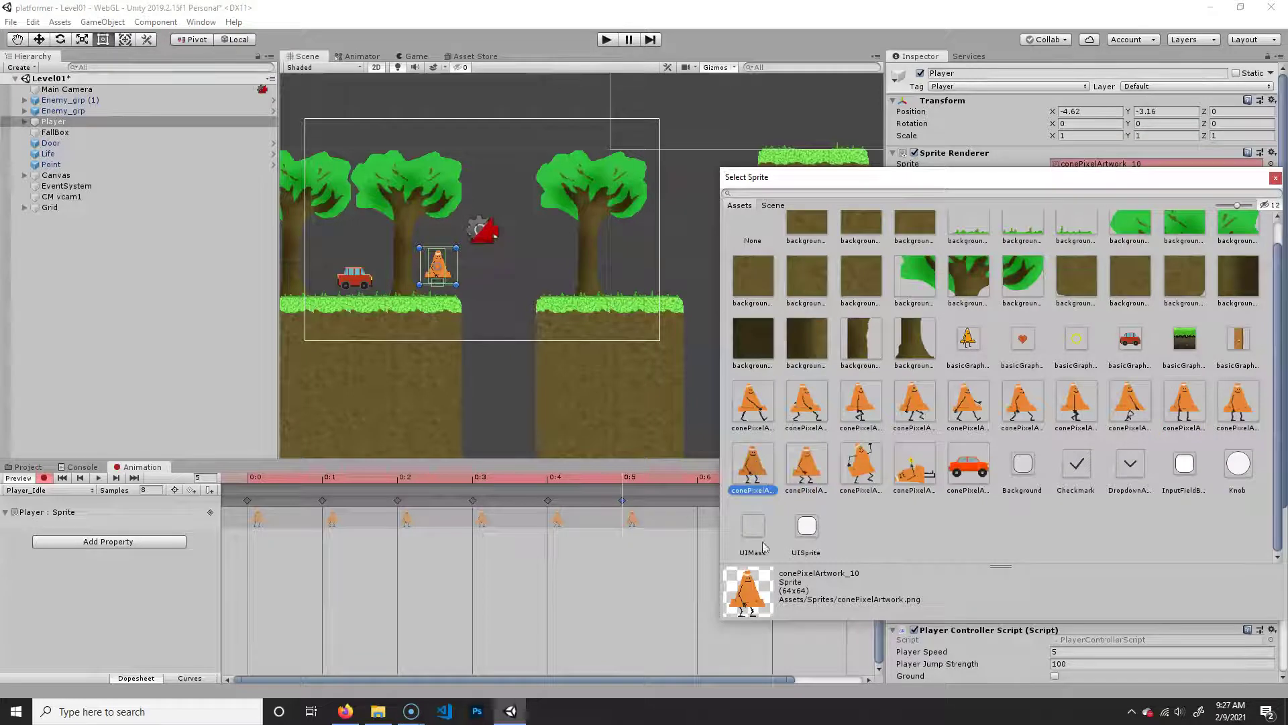
{"action": "double_click", "coordinate": [761, 472]}
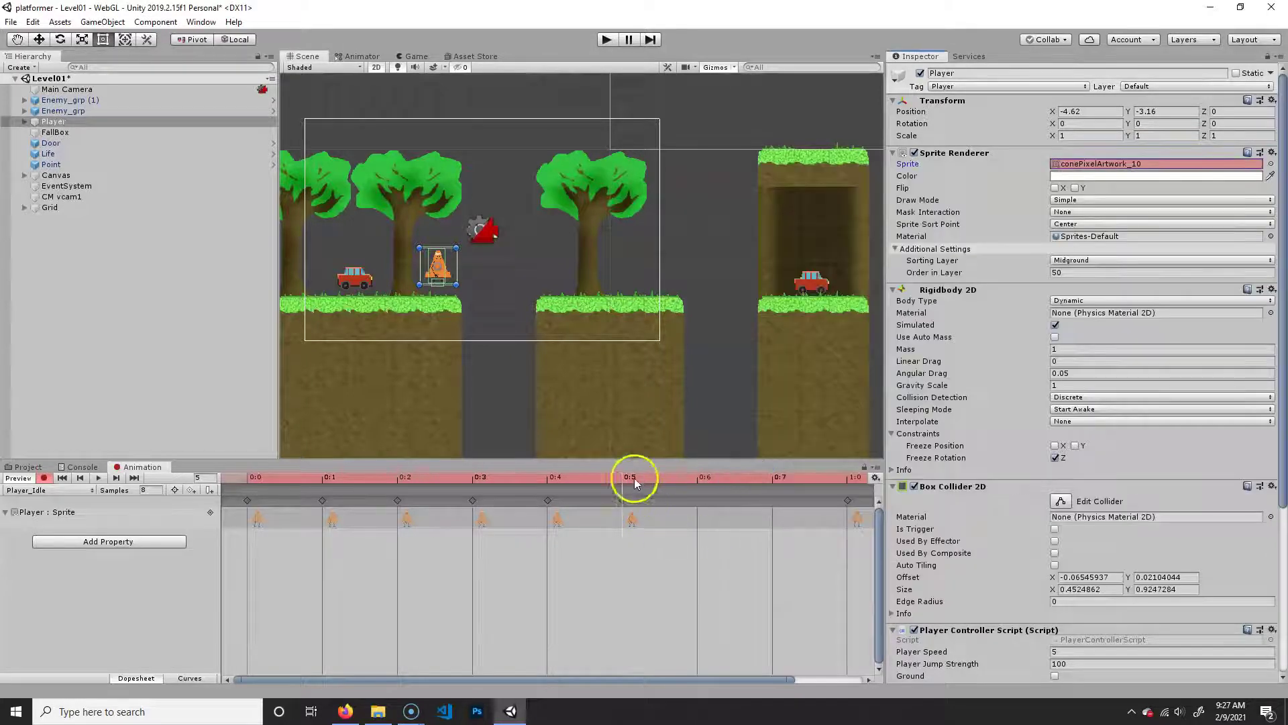
Add a sprite keyframe at 0:6 and assign conePixelArtwork_9 to it
{"action": "left_click", "coordinate": [699, 479]}
{"action": "left_click", "coordinate": [695, 505]}
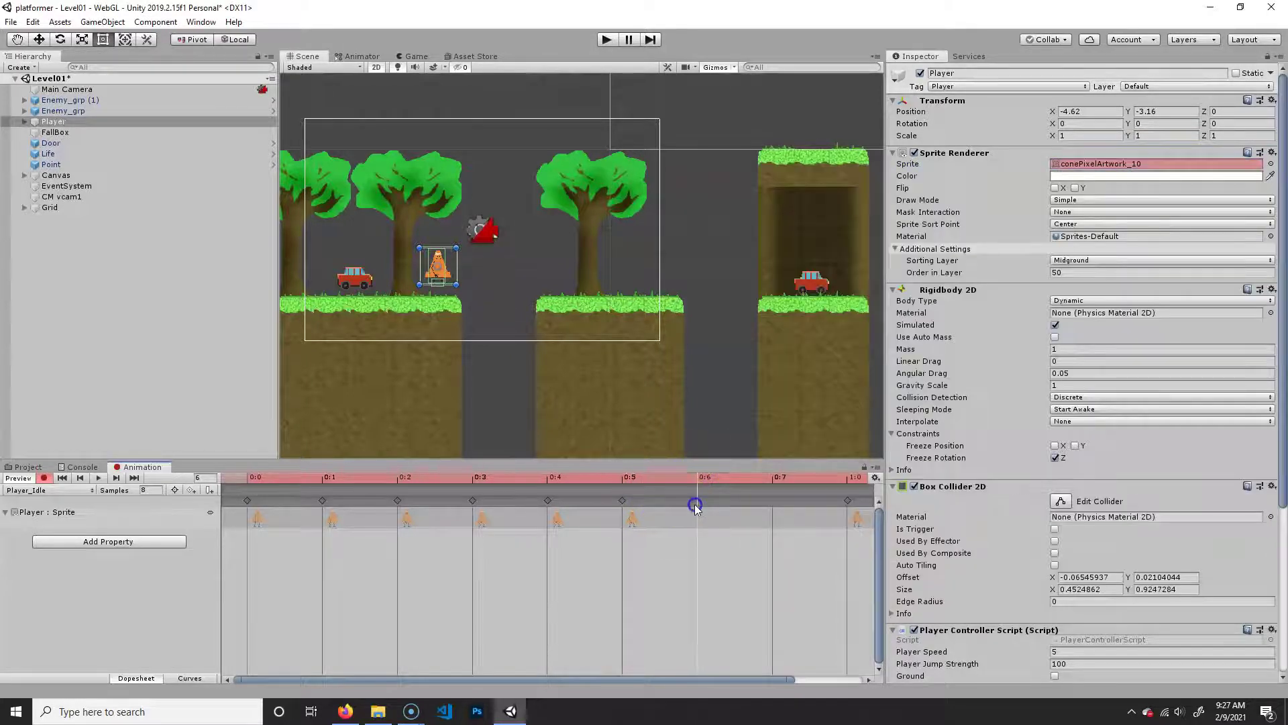
{"action": "left_click", "coordinate": [1270, 163]}
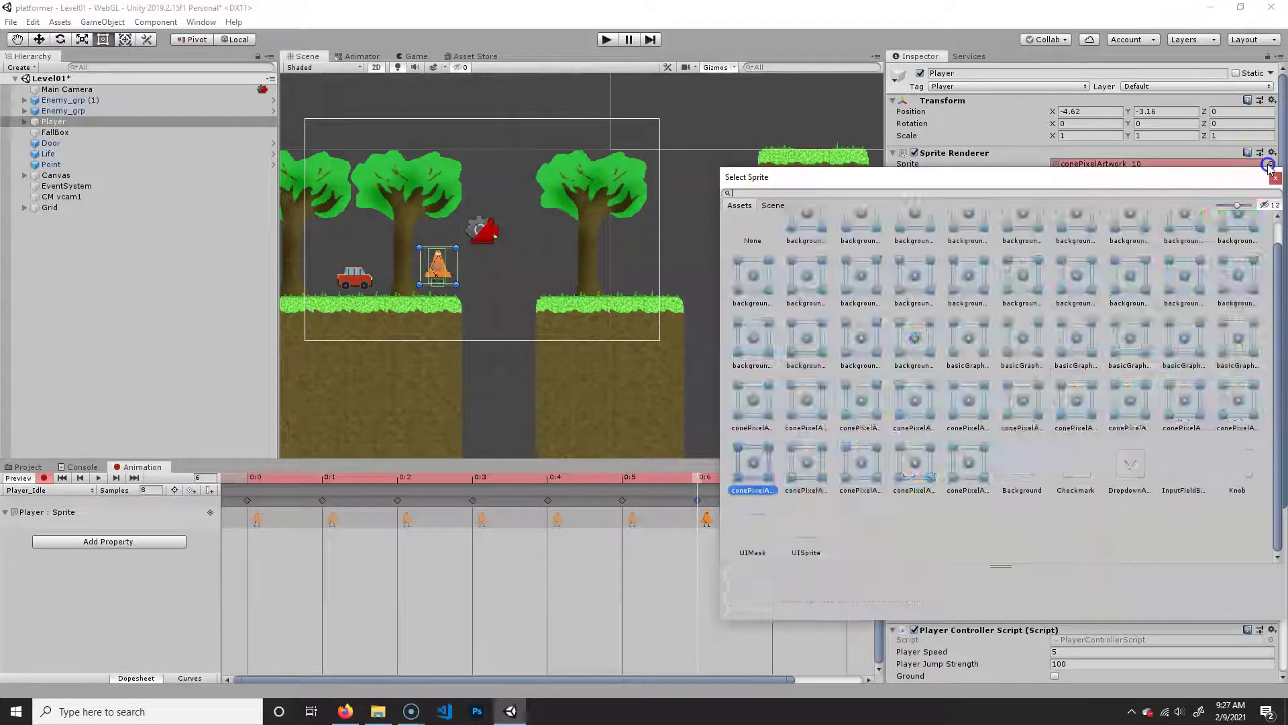
{"action": "double_click", "coordinate": [1243, 404]}
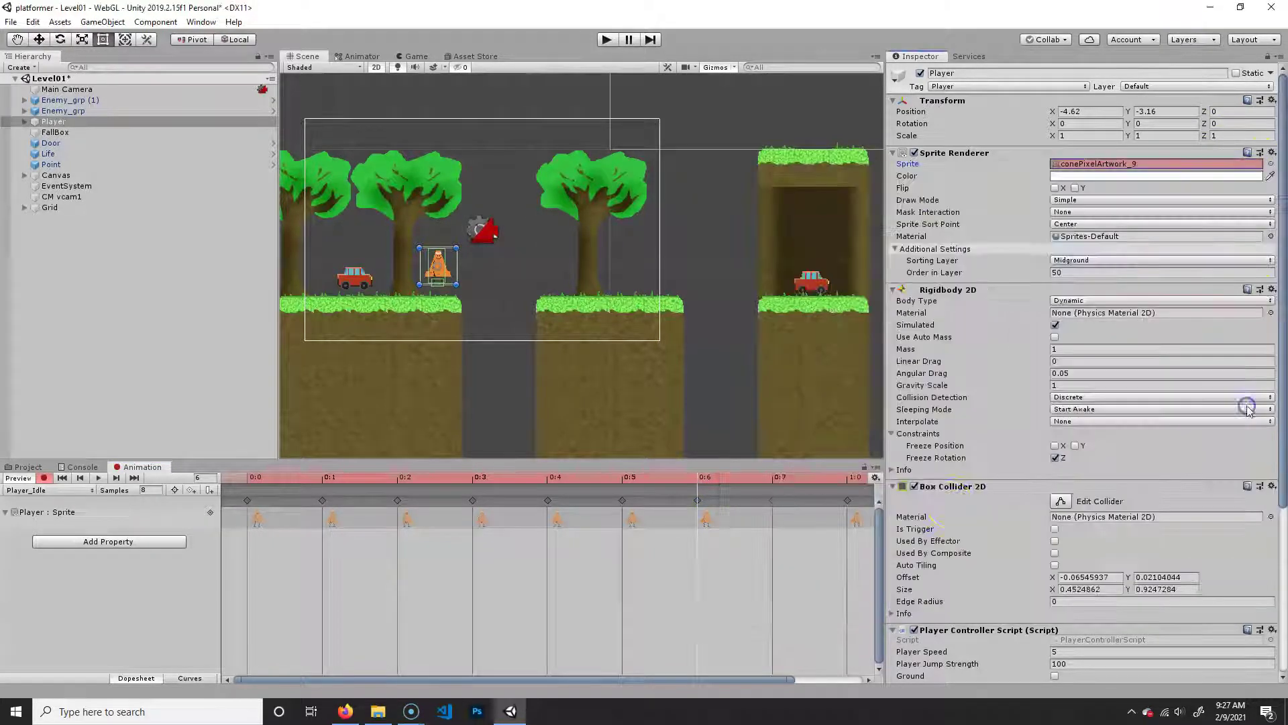
Assign conePixelArtwork_8 to a new sprite keyframe at 0:7 in the Player_Idle animation
{"action": "left_click", "coordinate": [773, 500]}
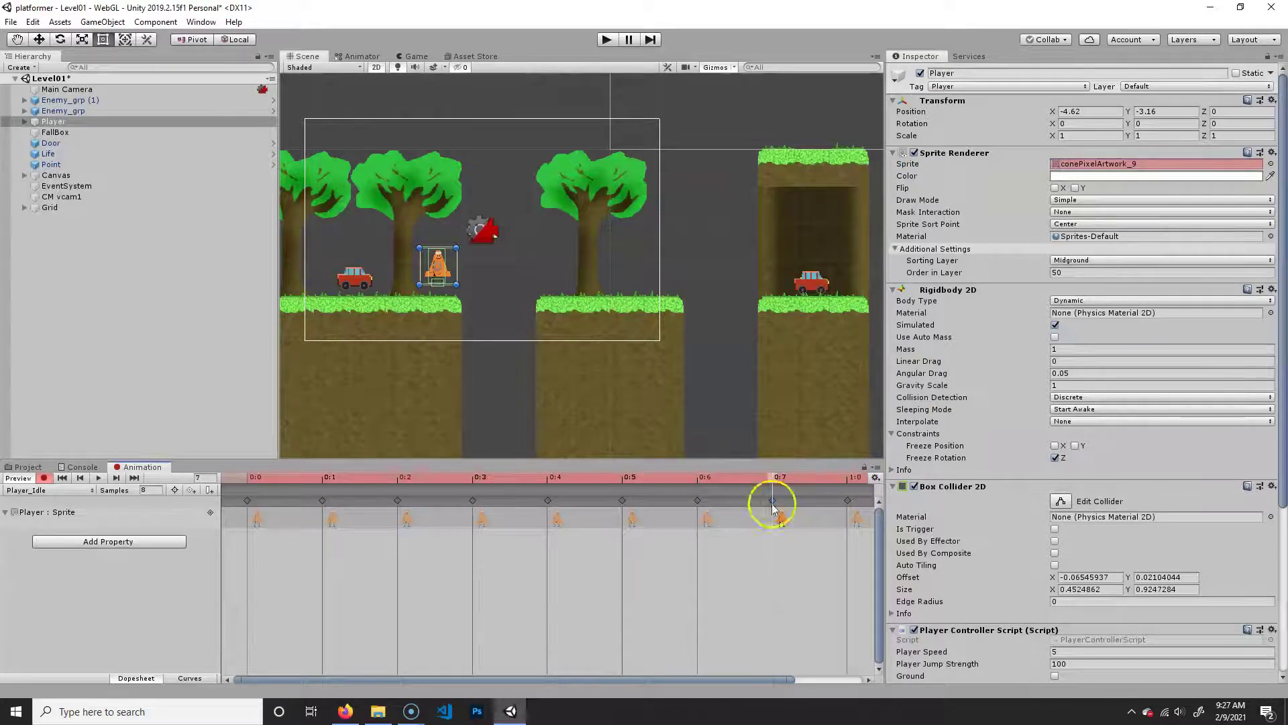
{"action": "left_click", "coordinate": [1270, 164]}
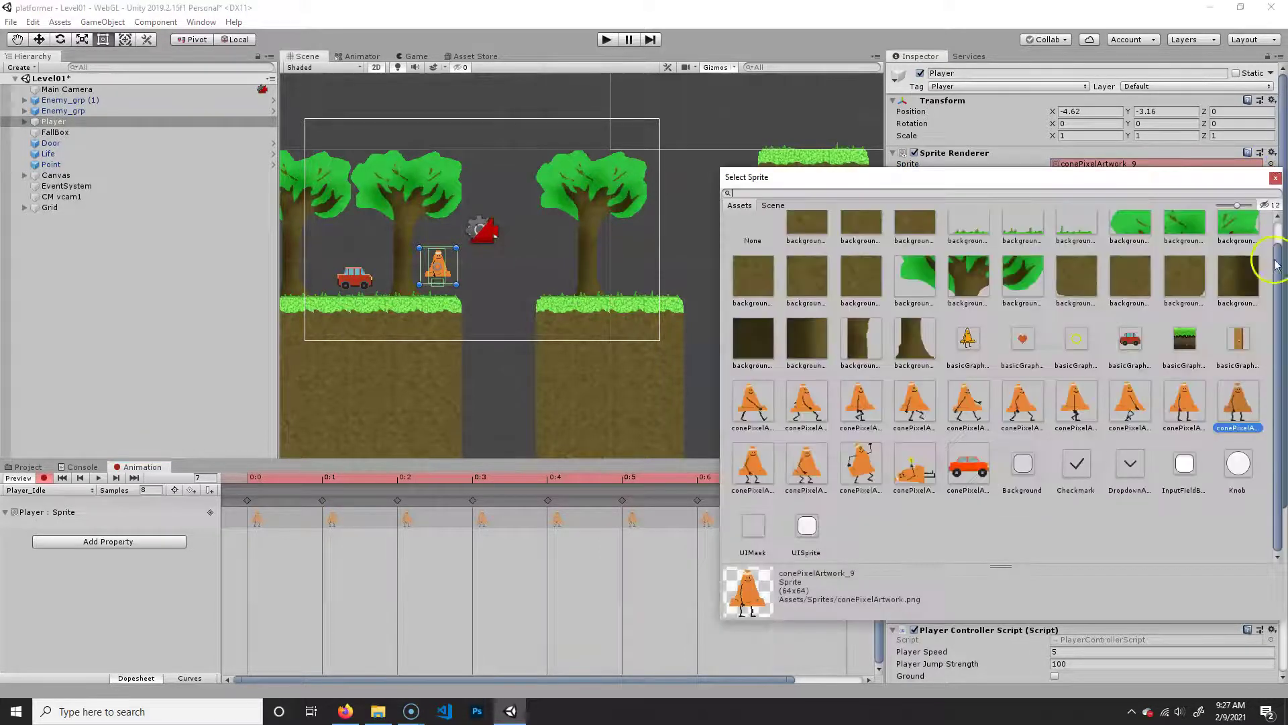
{"action": "left_click", "coordinate": [1197, 412]}
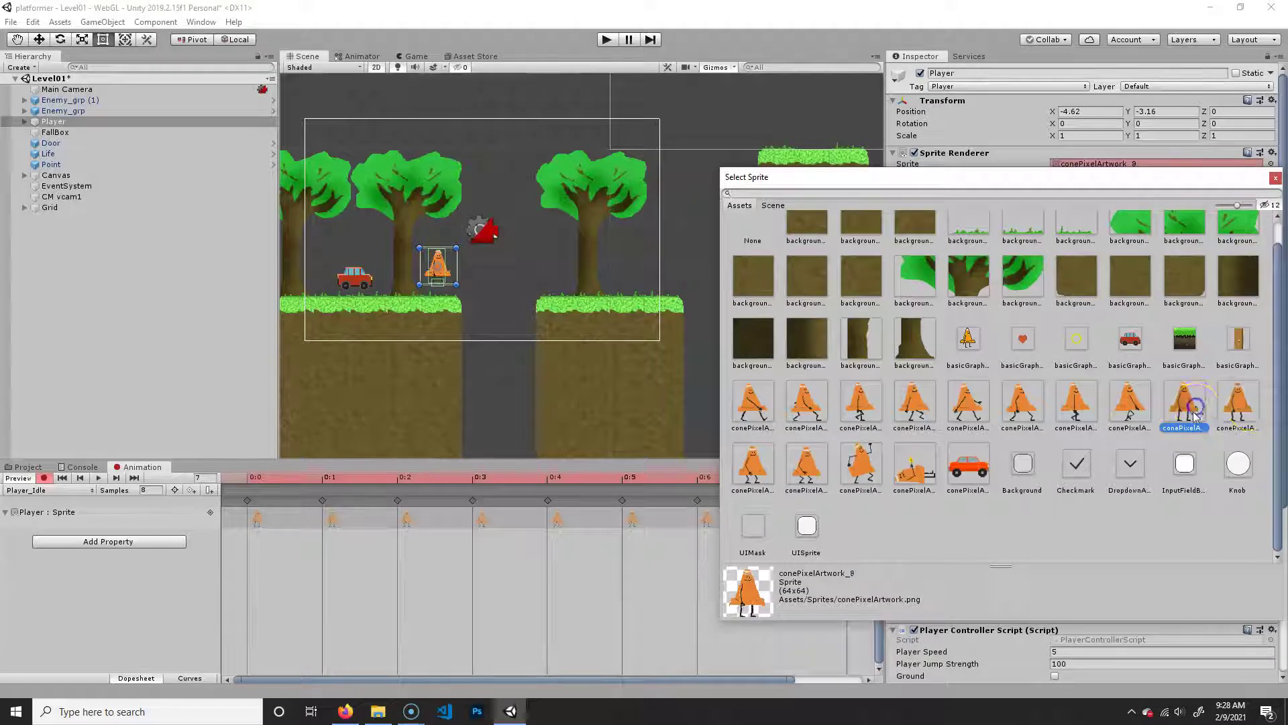
{"action": "double_click", "coordinate": [1193, 402]}
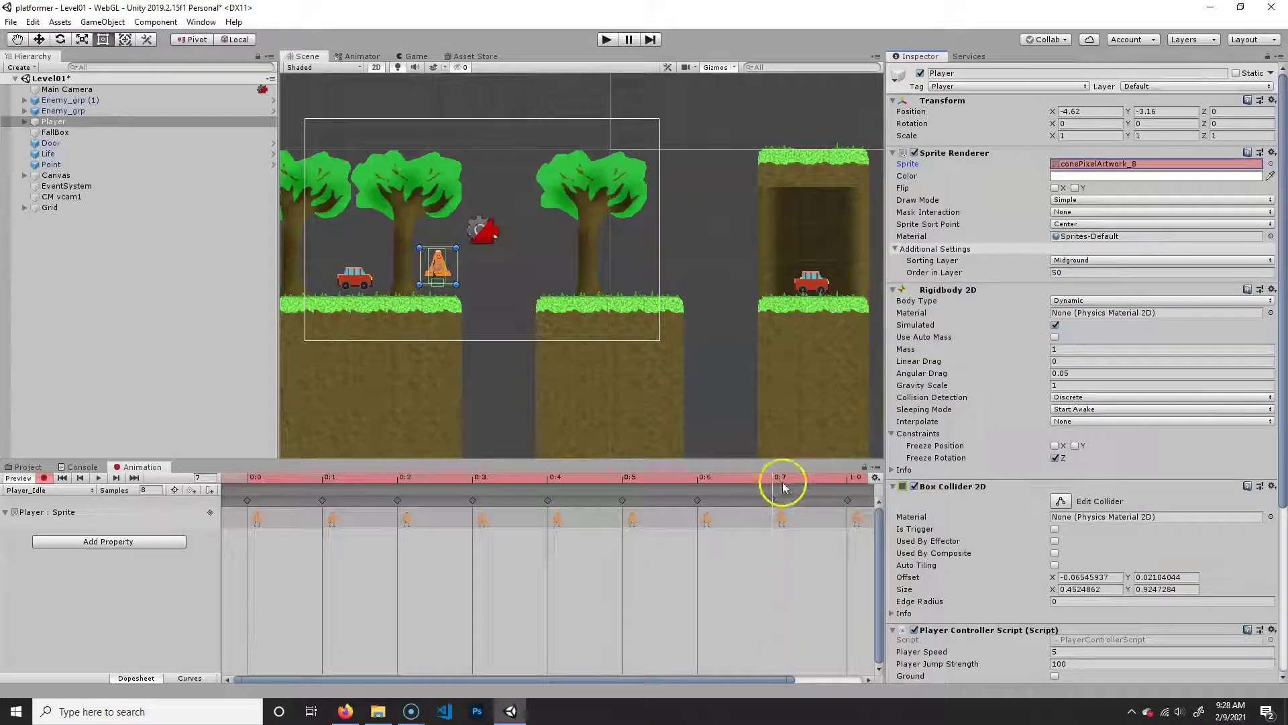
Examine the Player's idle motion up close by scrubbing through all keyframes of the Player_Idle timeline
{"action": "left_click_drag", "start_coordinate": [771, 479], "coordinate": [329, 473]}
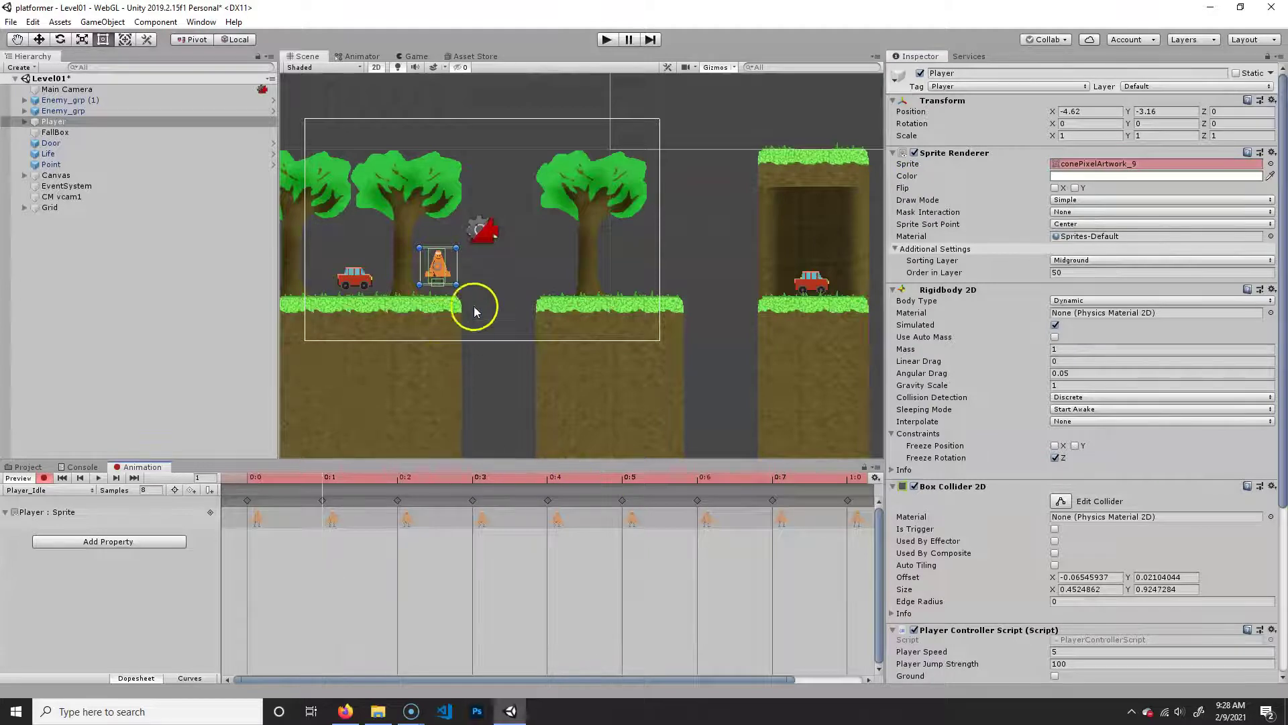
{"action": "scroll", "coordinate": [428, 312], "scroll_direction": "up", "scroll_amount": 2}
{"action": "scroll", "coordinate": [428, 312], "scroll_direction": "up", "scroll_amount": 5}
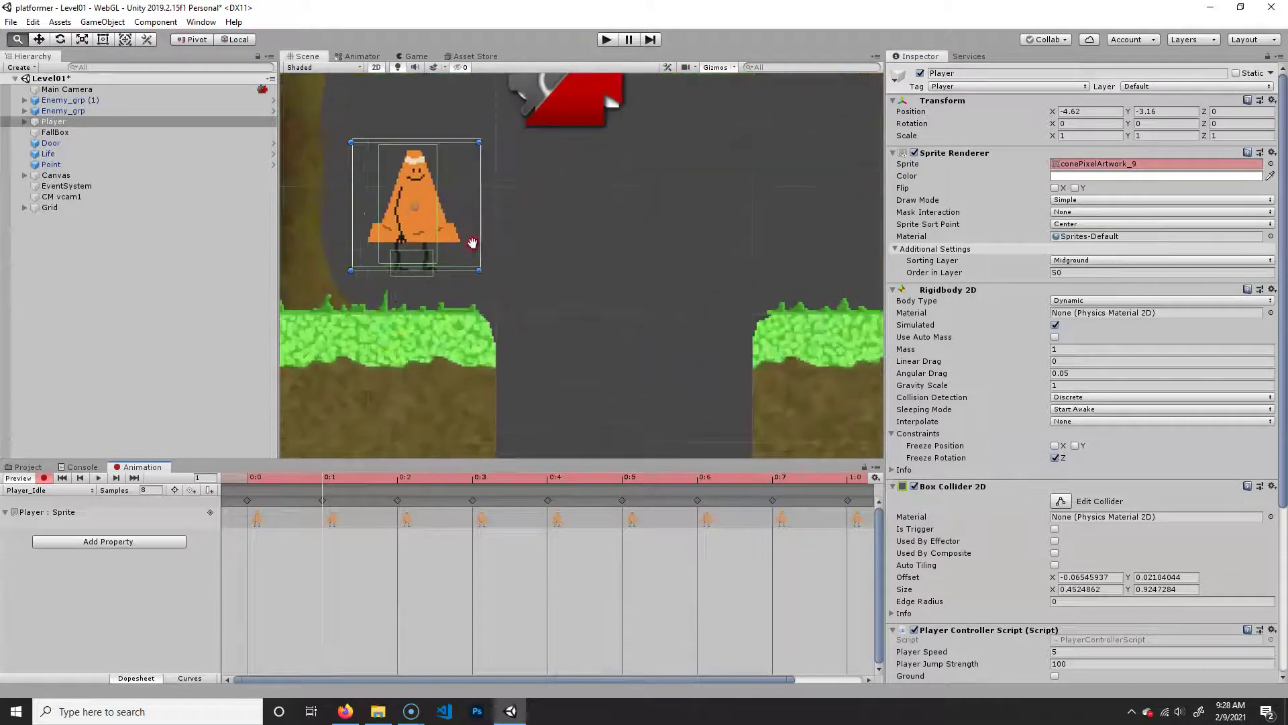
{"action": "left_click_drag", "start_coordinate": [440, 284], "coordinate": [567, 337]}
{"action": "left_click", "coordinate": [363, 496]}
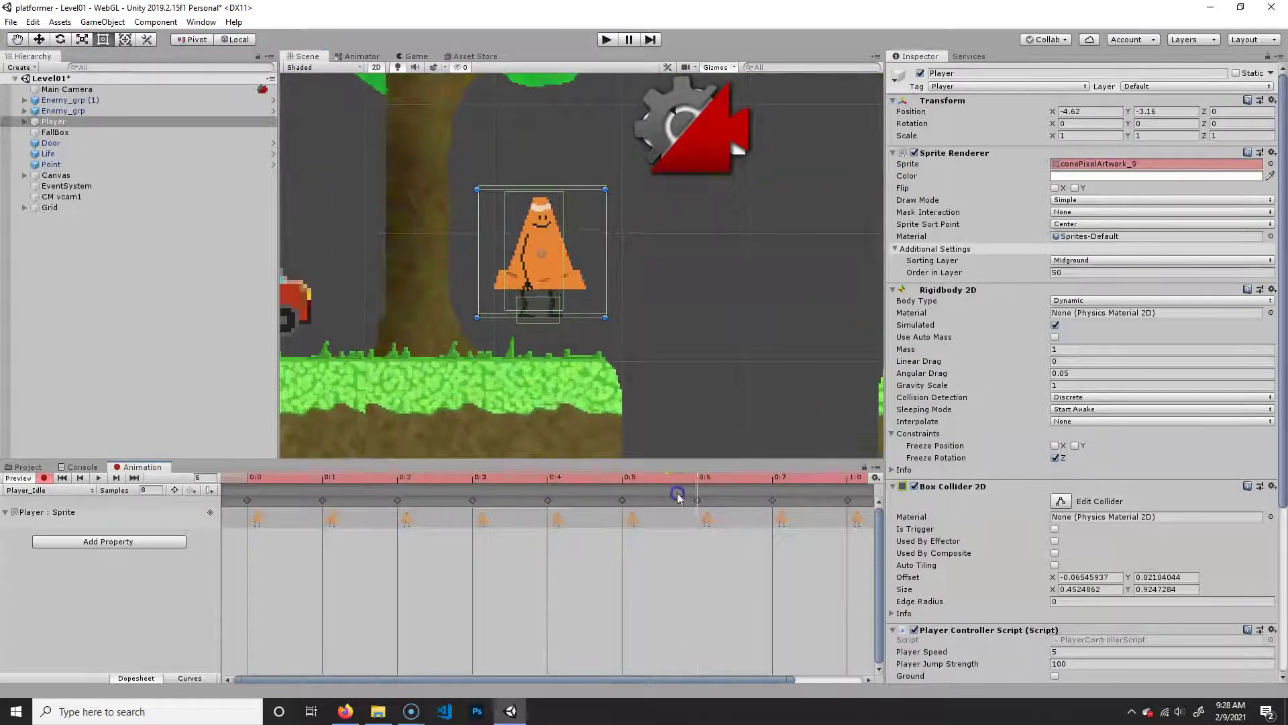
{"action": "left_click", "coordinate": [724, 500]}
{"action": "left_click_drag", "start_coordinate": [724, 500], "coordinate": [828, 496]}
{"action": "left_click", "coordinate": [297, 479]}
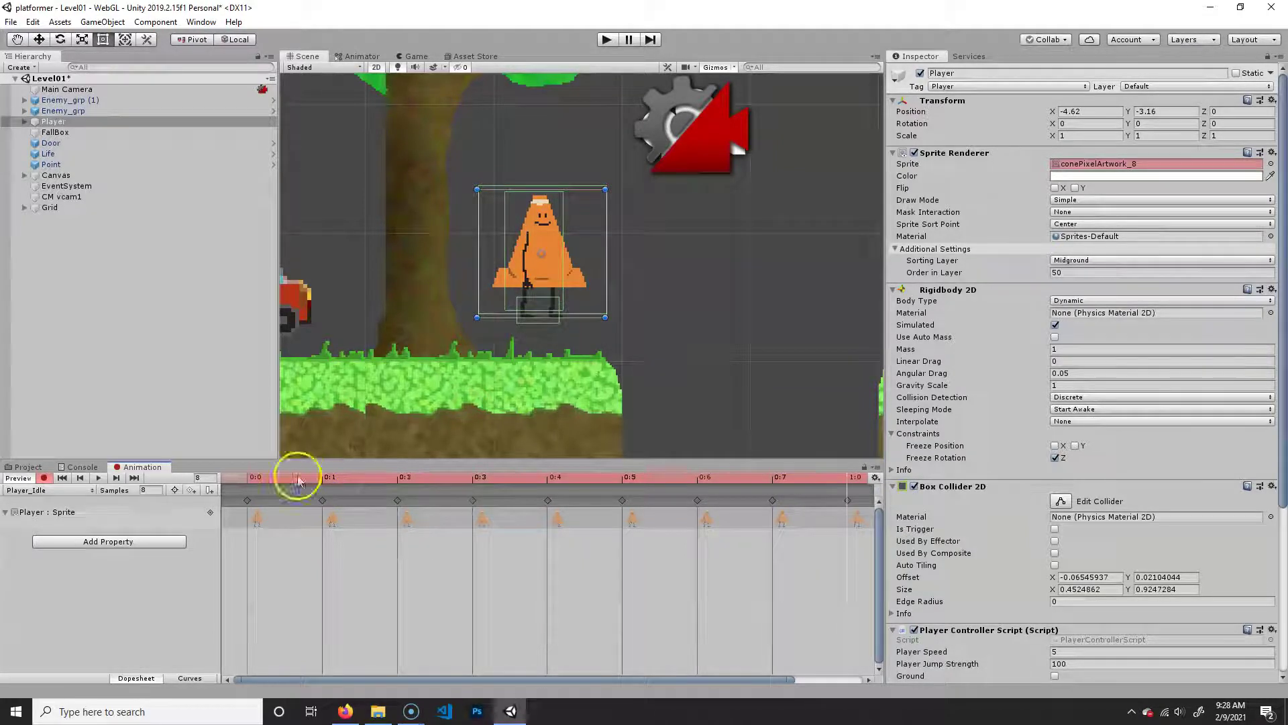
{"action": "left_click_drag", "start_coordinate": [258, 477], "coordinate": [774, 485]}
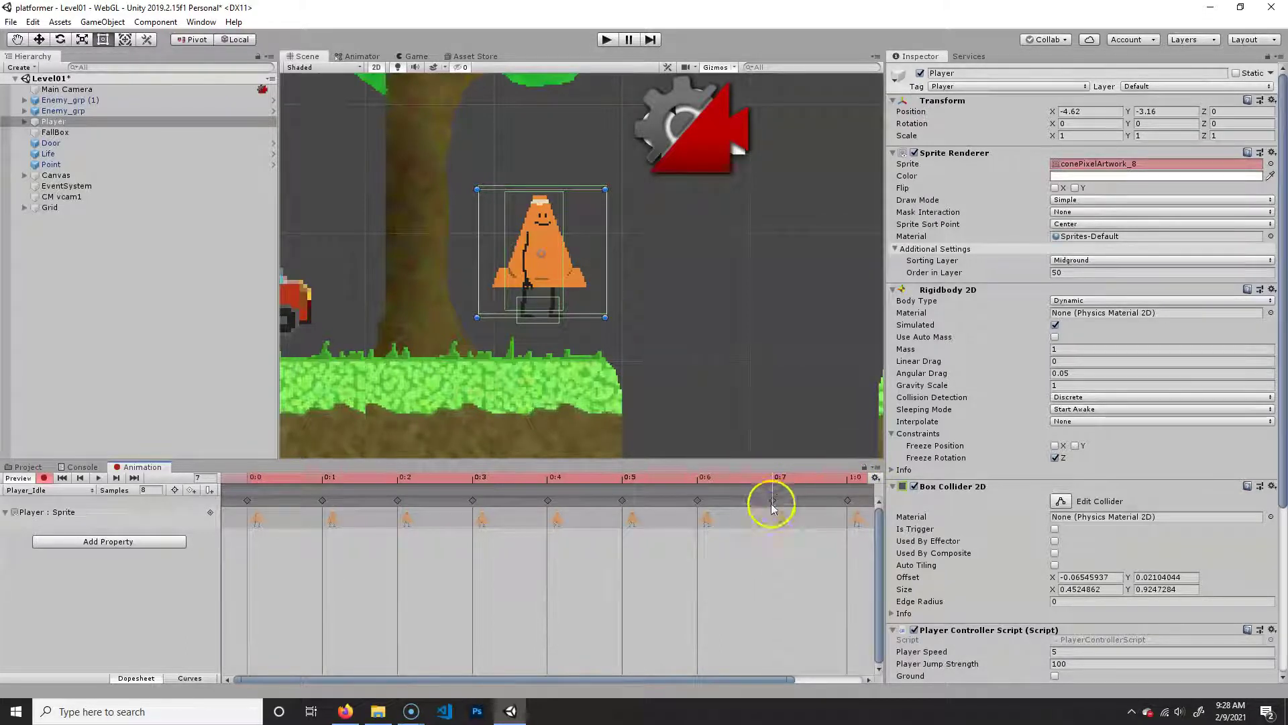
Delete the final sprite keyframe at 1:0 and preview the Player_Idle animation
{"action": "left_click", "coordinate": [851, 503]}
{"action": "key", "text": "Delete"}
{"action": "left_click_drag", "start_coordinate": [808, 485], "coordinate": [292, 483]}
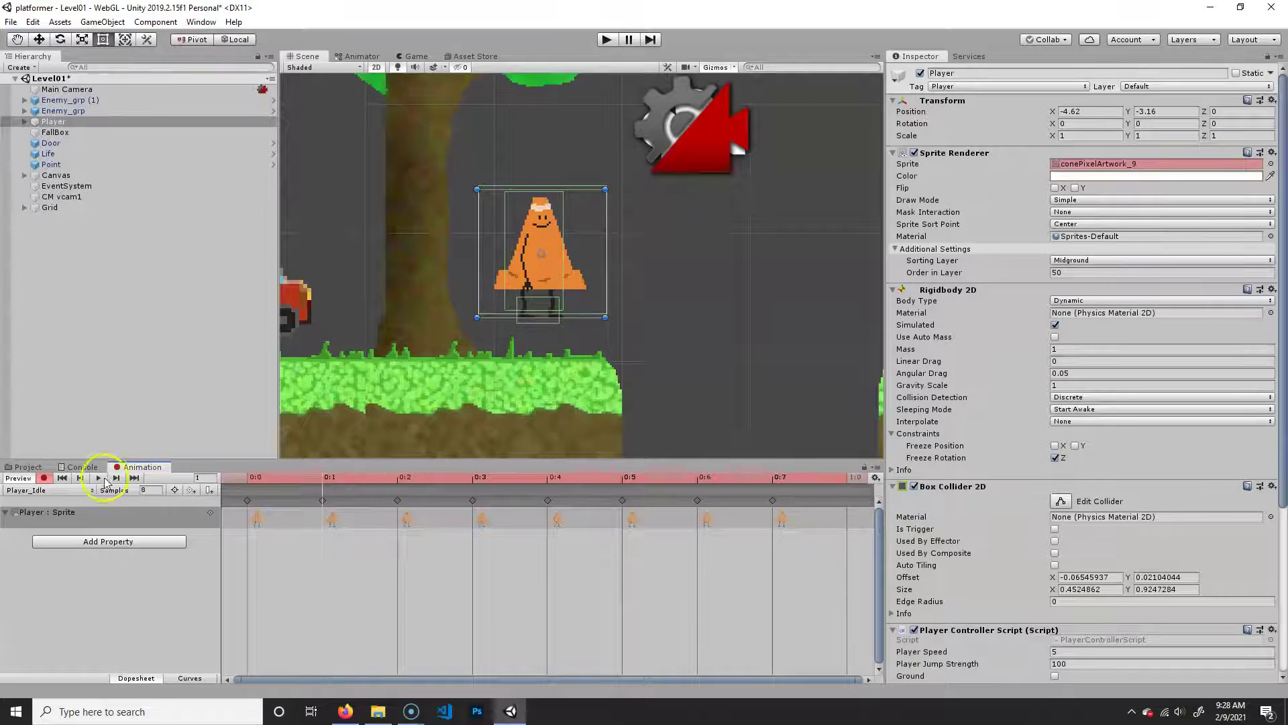
{"action": "key", "text": "comma"}
{"action": "key", "text": "space"}
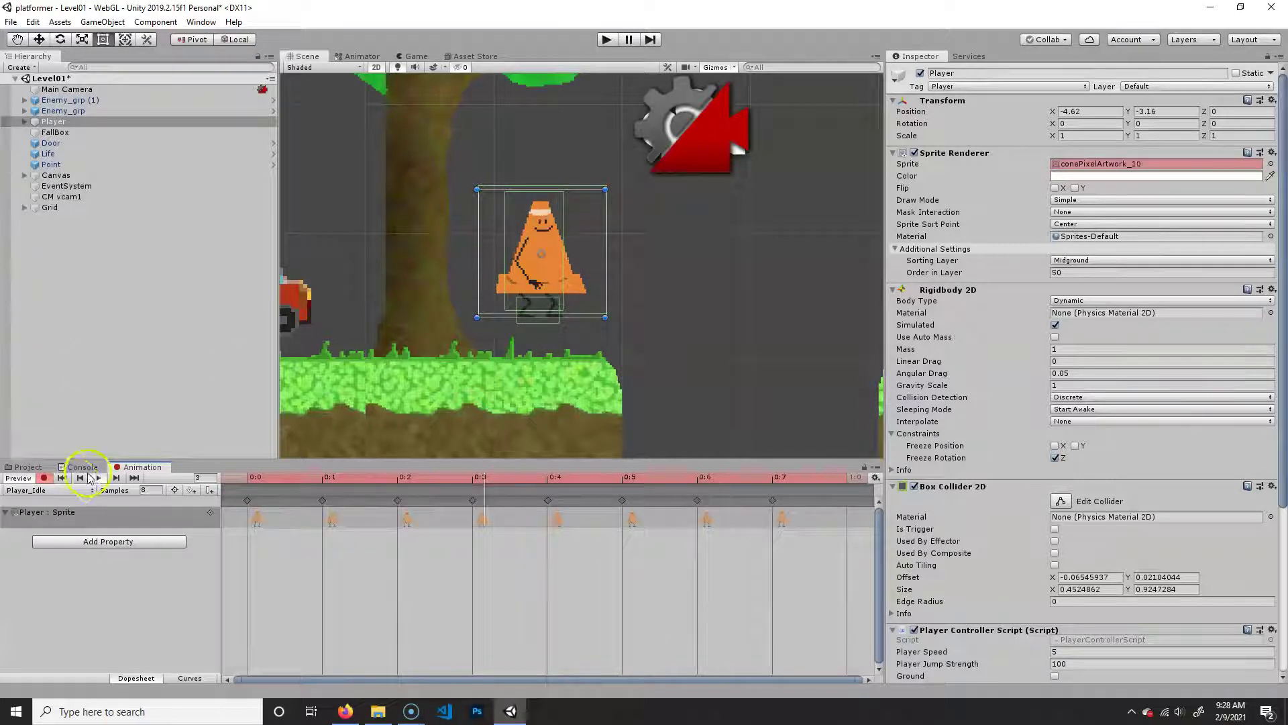
Set the Player_Idle sample rate to 6 and preview the animation at that speed
{"action": "left_click", "coordinate": [143, 490]}
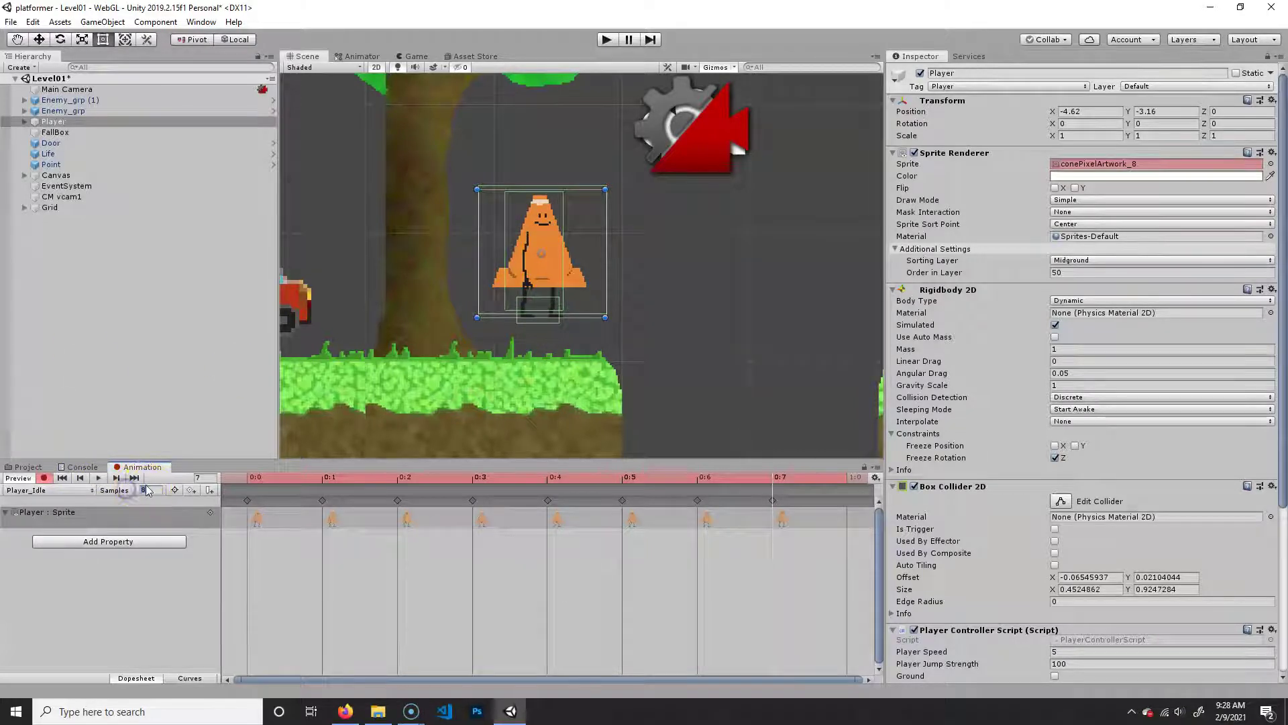
{"action": "type", "text": "6"}
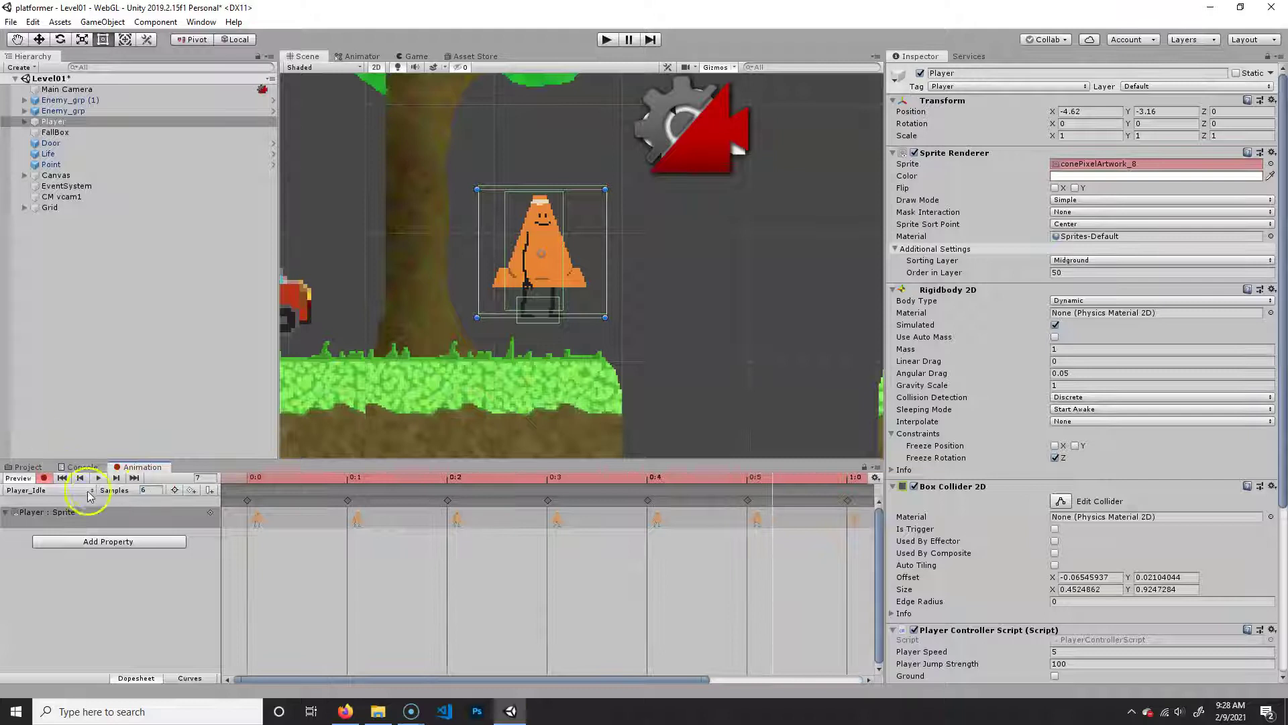
{"action": "left_click", "coordinate": [99, 479]}
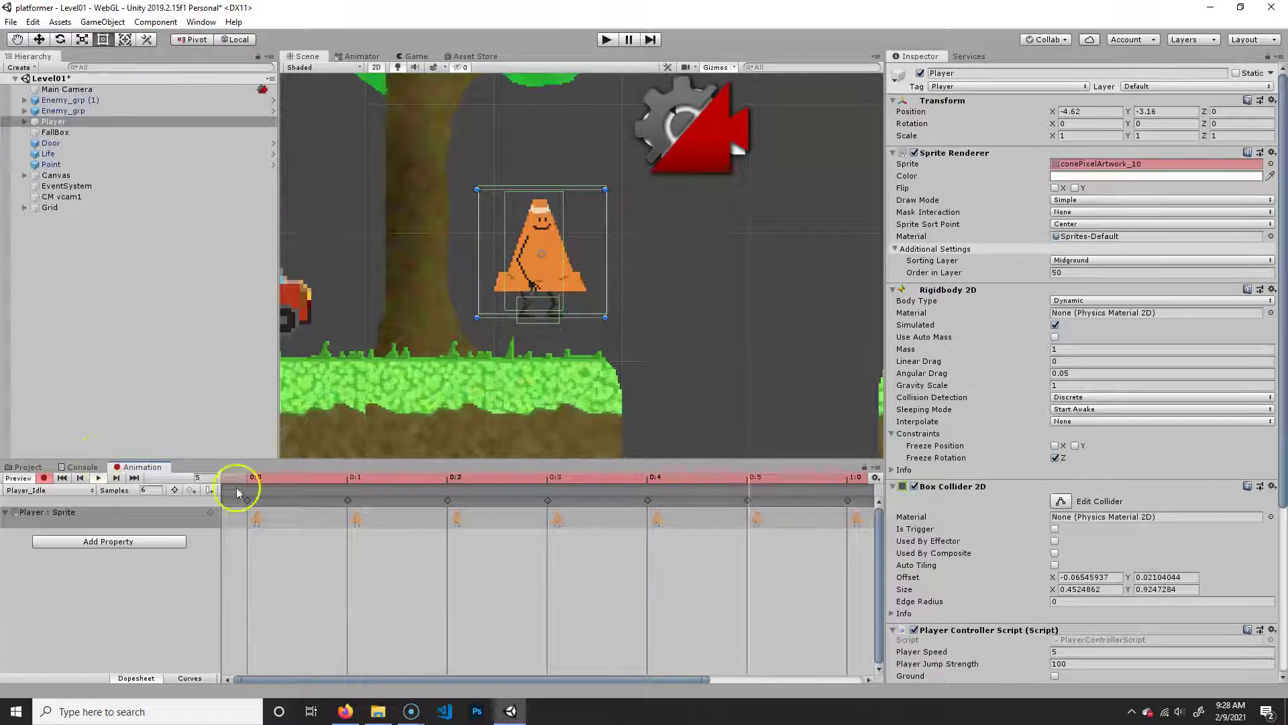
{"action": "left_click", "coordinate": [98, 477]}
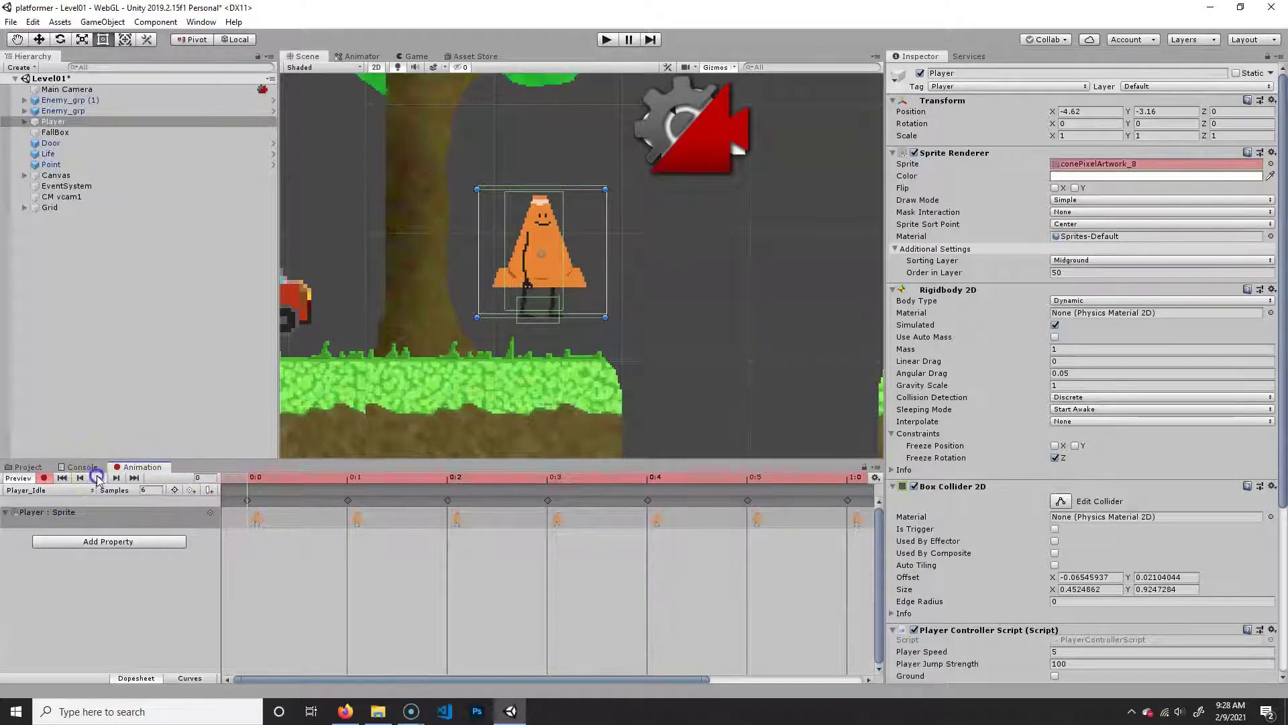
Turn off animation recording and playtest the level, moving the Player both ways to check the idle animation
{"action": "left_click", "coordinate": [44, 478]}
{"action": "left_click_drag", "start_coordinate": [255, 482], "coordinate": [696, 495]}
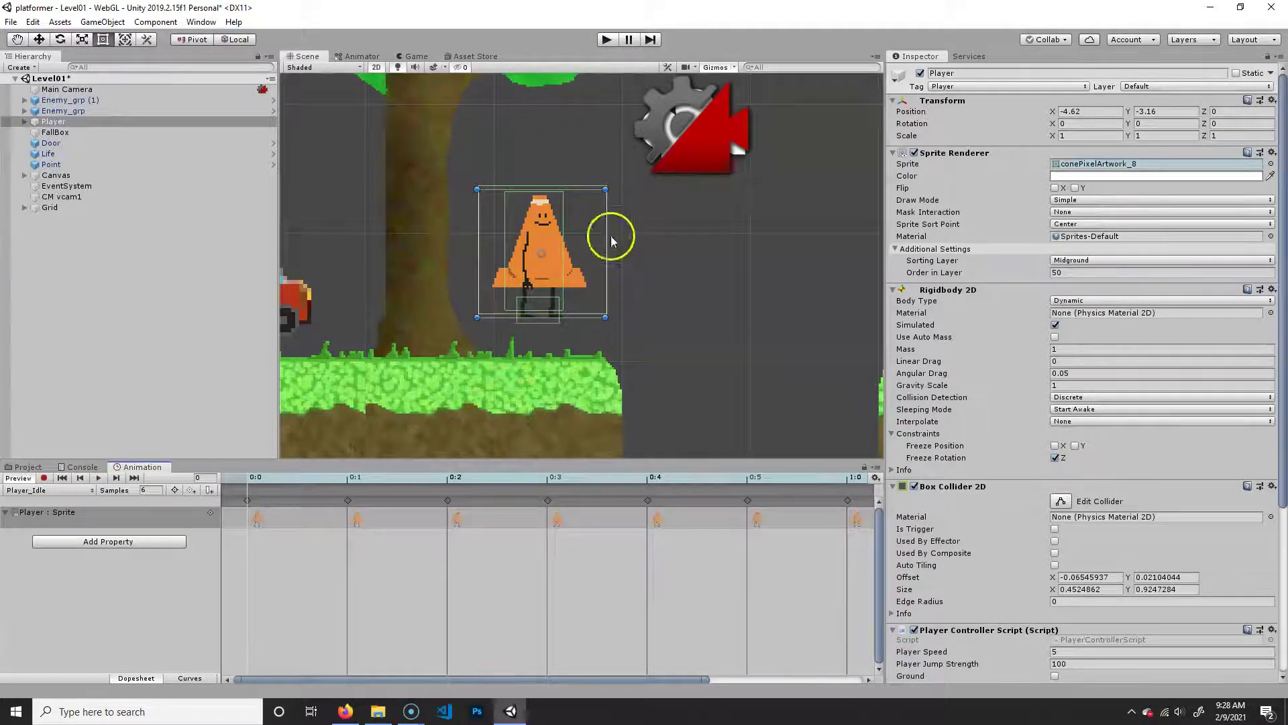
{"action": "left_click", "coordinate": [606, 39]}
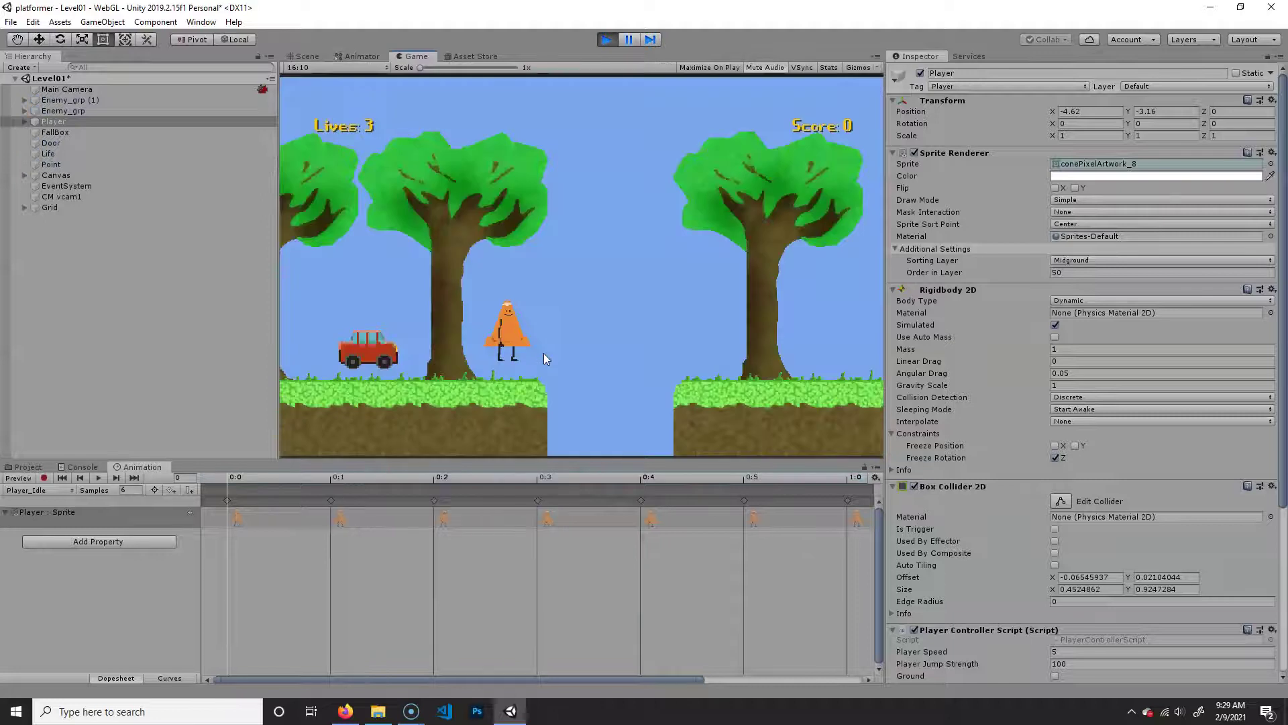
{"action": "key", "text": "Left"}
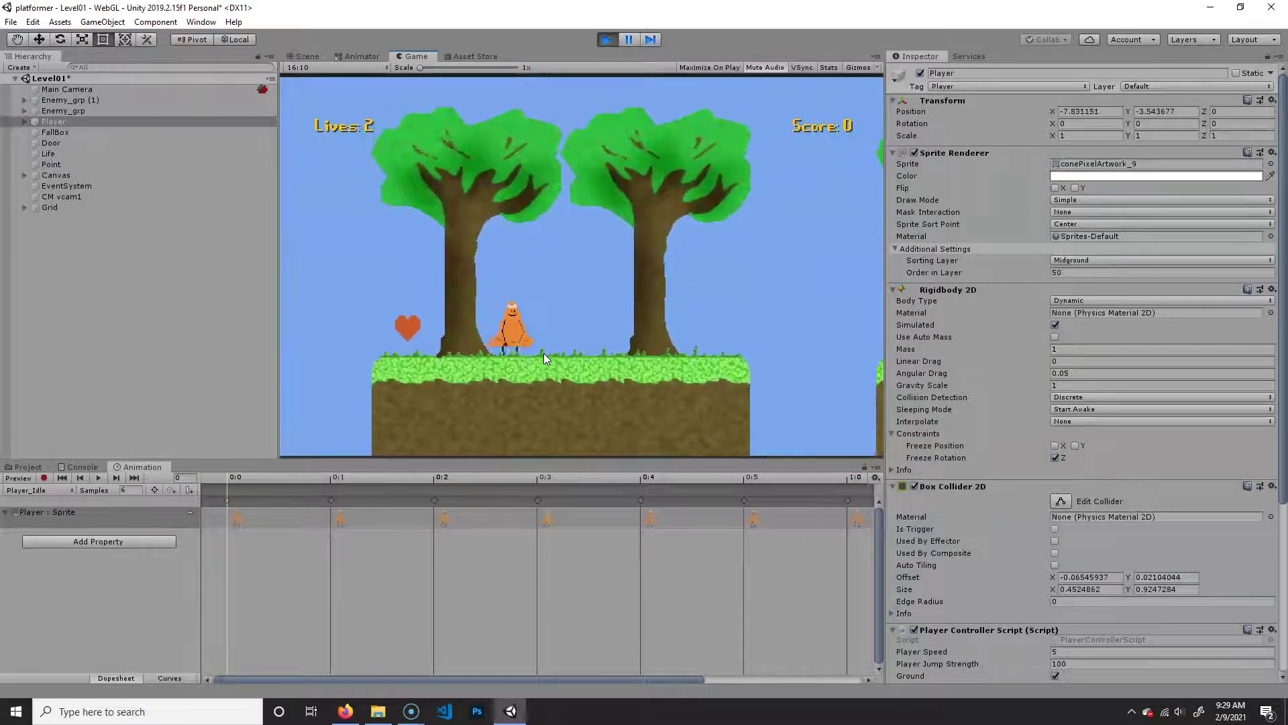
{"action": "key", "text": "Right"}
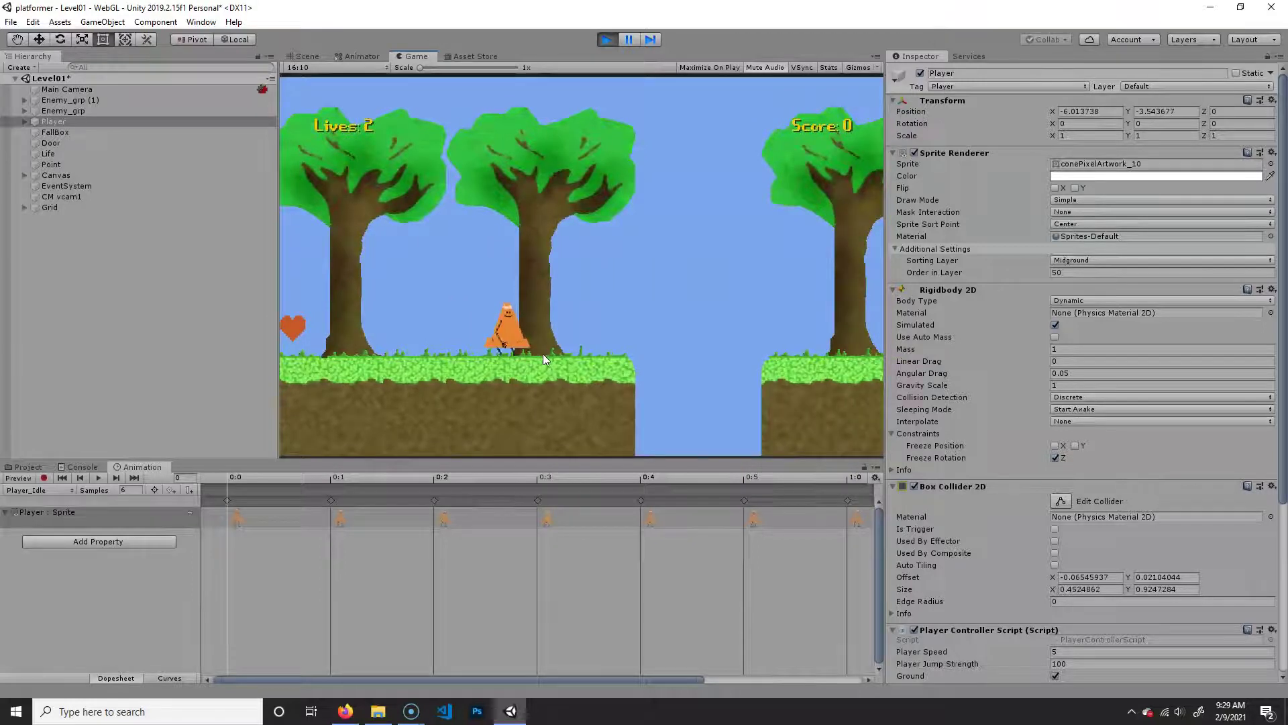
{"action": "left_click", "coordinate": [604, 41]}
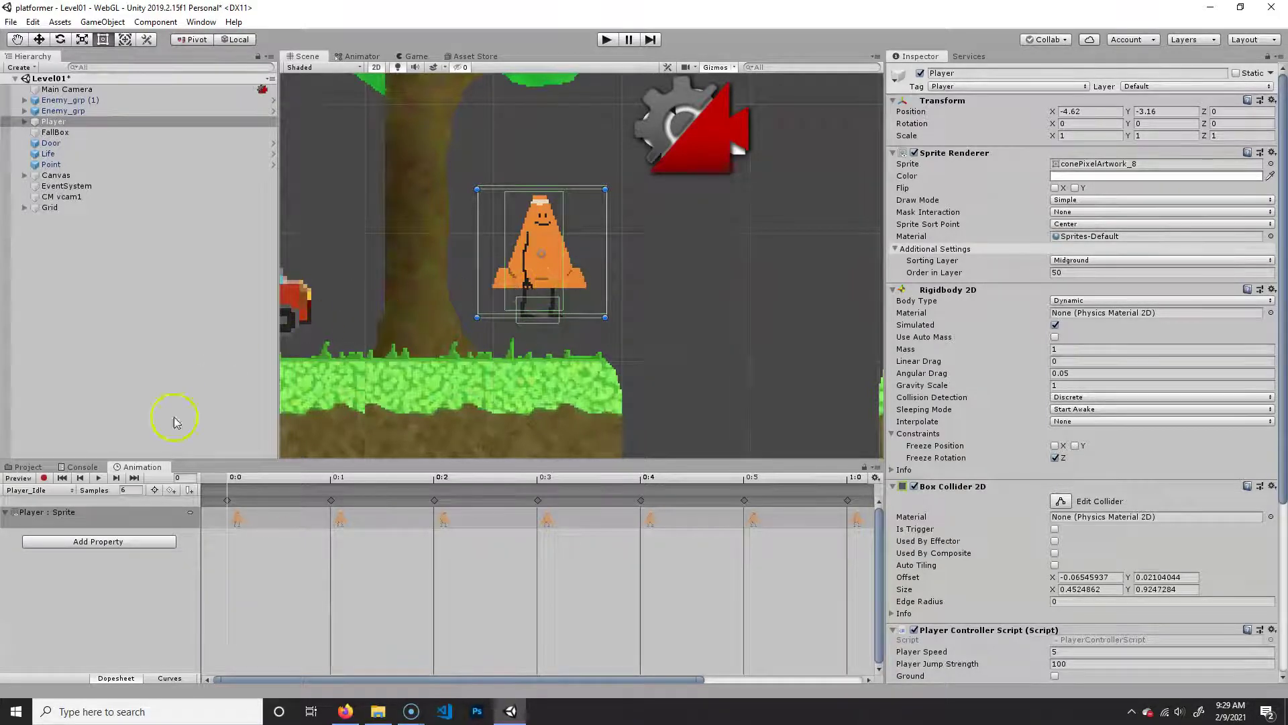
Create a new animation clip named Player_Walk in the Assets/Animations folder
{"action": "left_click", "coordinate": [72, 490]}
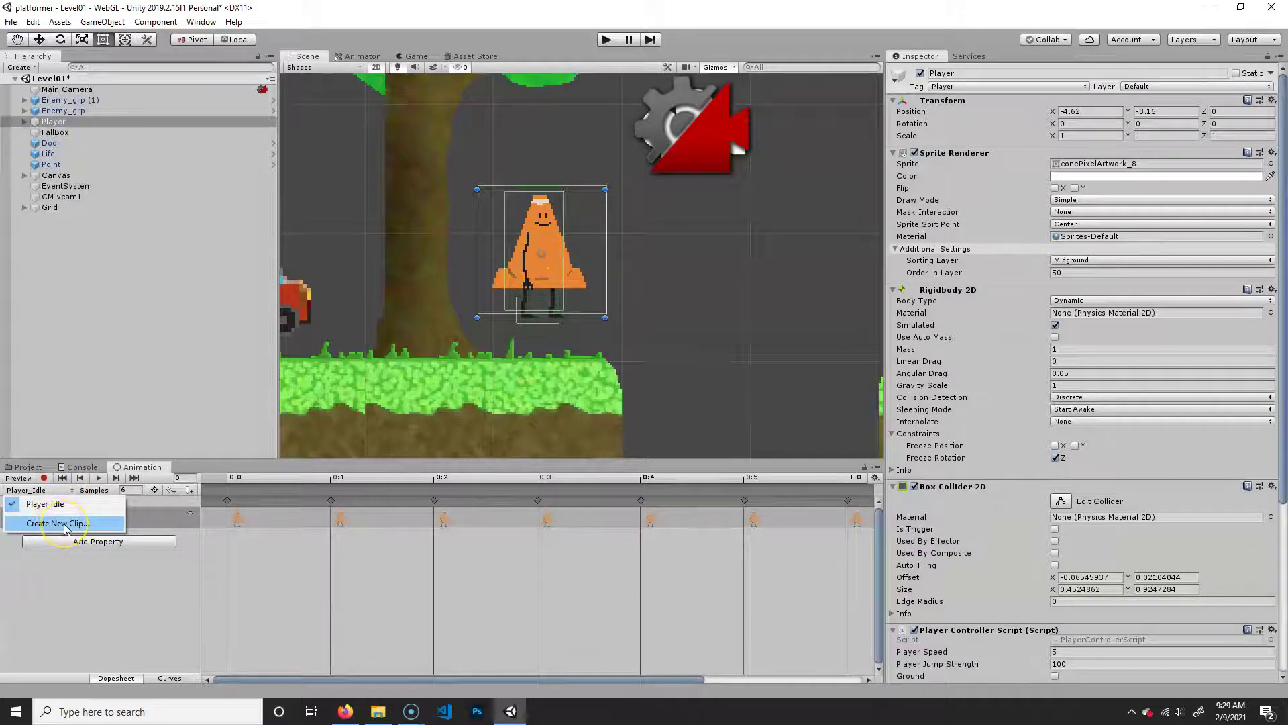
{"action": "left_click", "coordinate": [65, 524]}
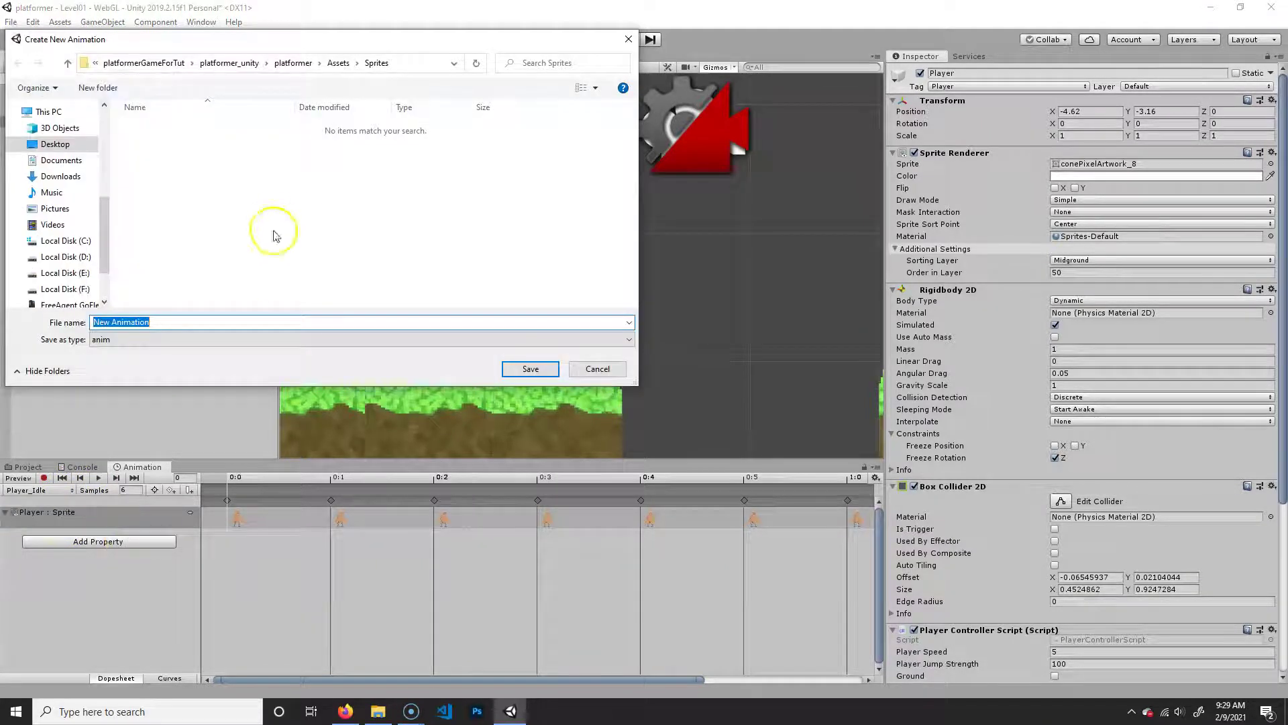
{"action": "left_click", "coordinate": [339, 62]}
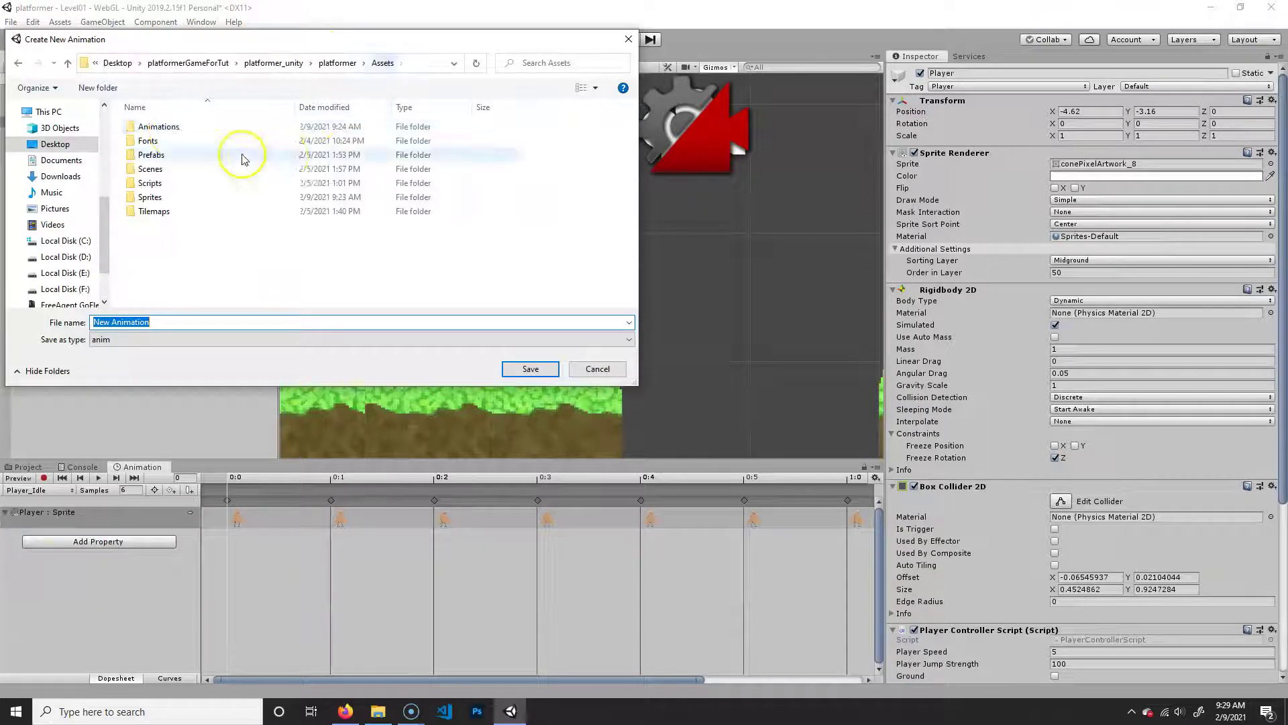
{"action": "double_click", "coordinate": [171, 126]}
{"action": "left_click", "coordinate": [171, 321]}
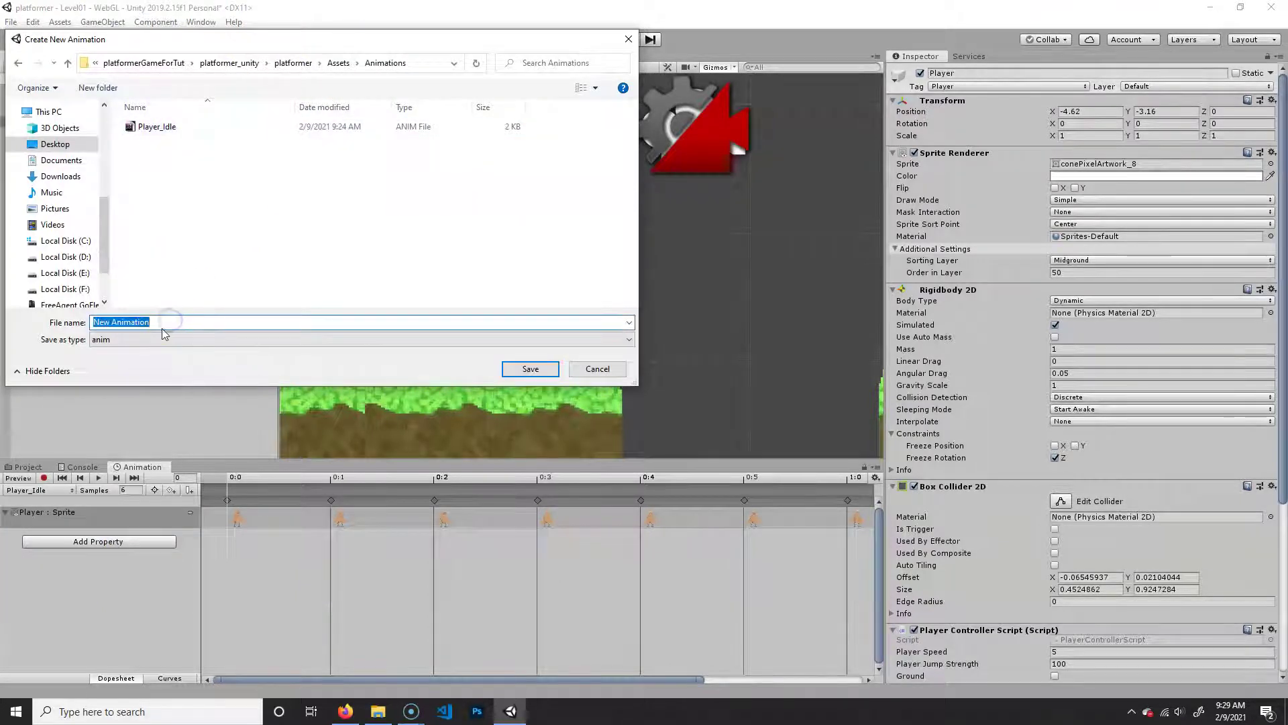
{"action": "type", "text": "Player_"}
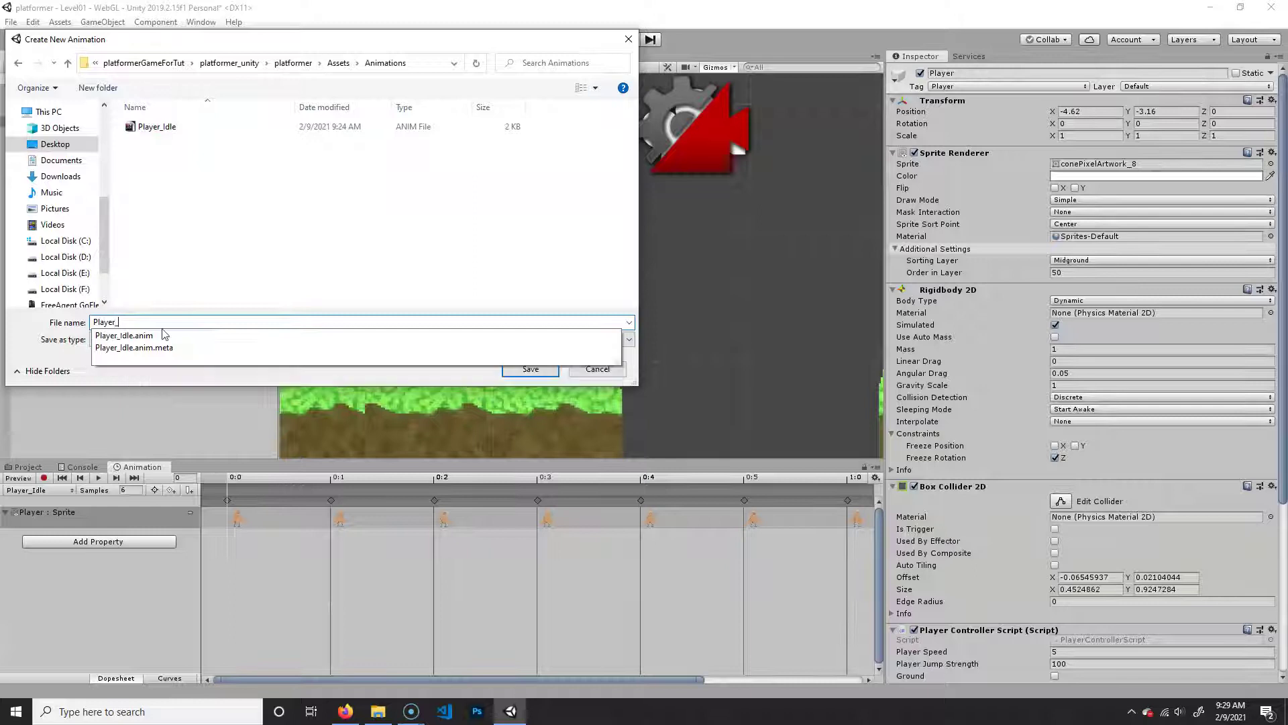
{"action": "type", "text": "Walk"}
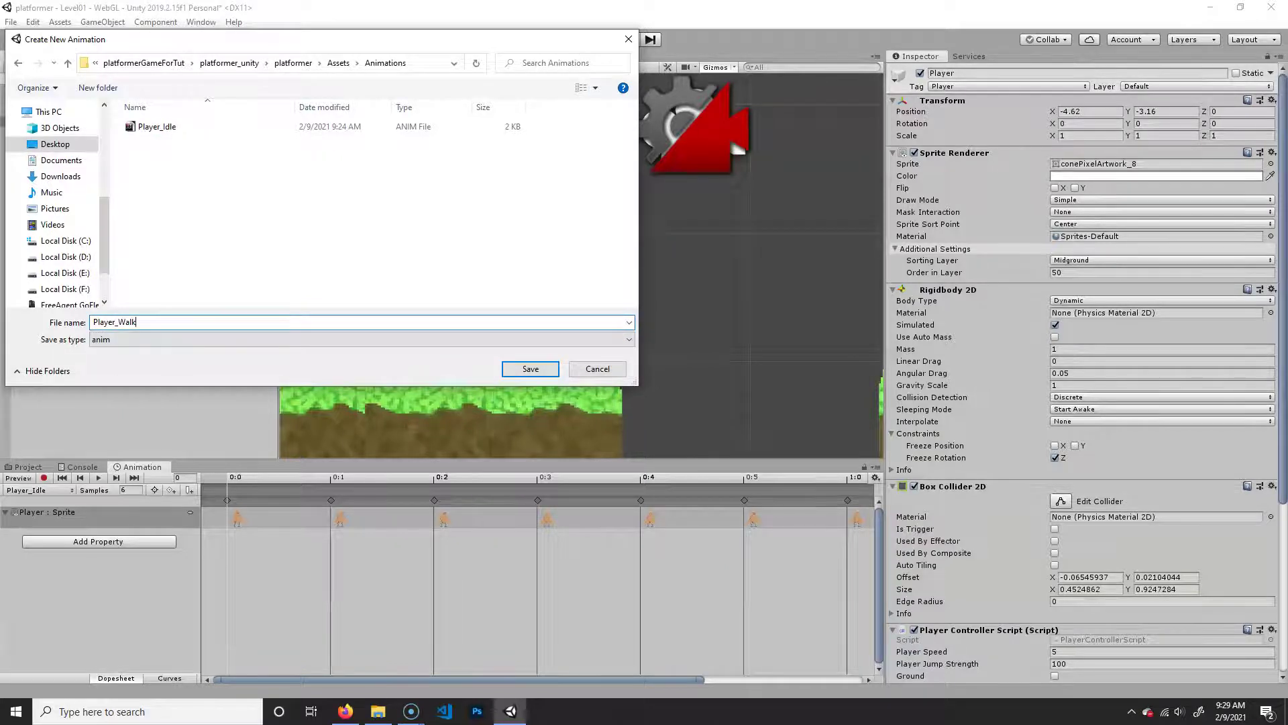
{"action": "key", "text": "Return"}
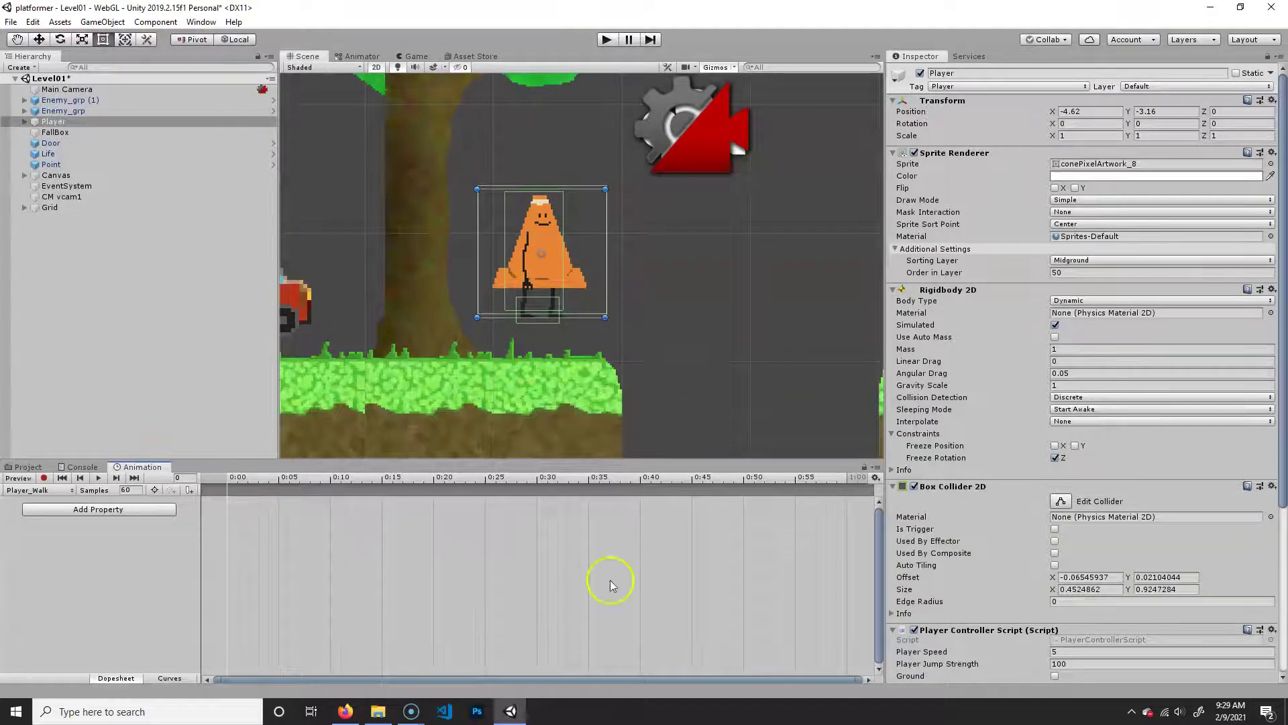
Add the Sprite Renderer's Sprite property to the Player_Walk clip
{"action": "left_click", "coordinate": [127, 510]}
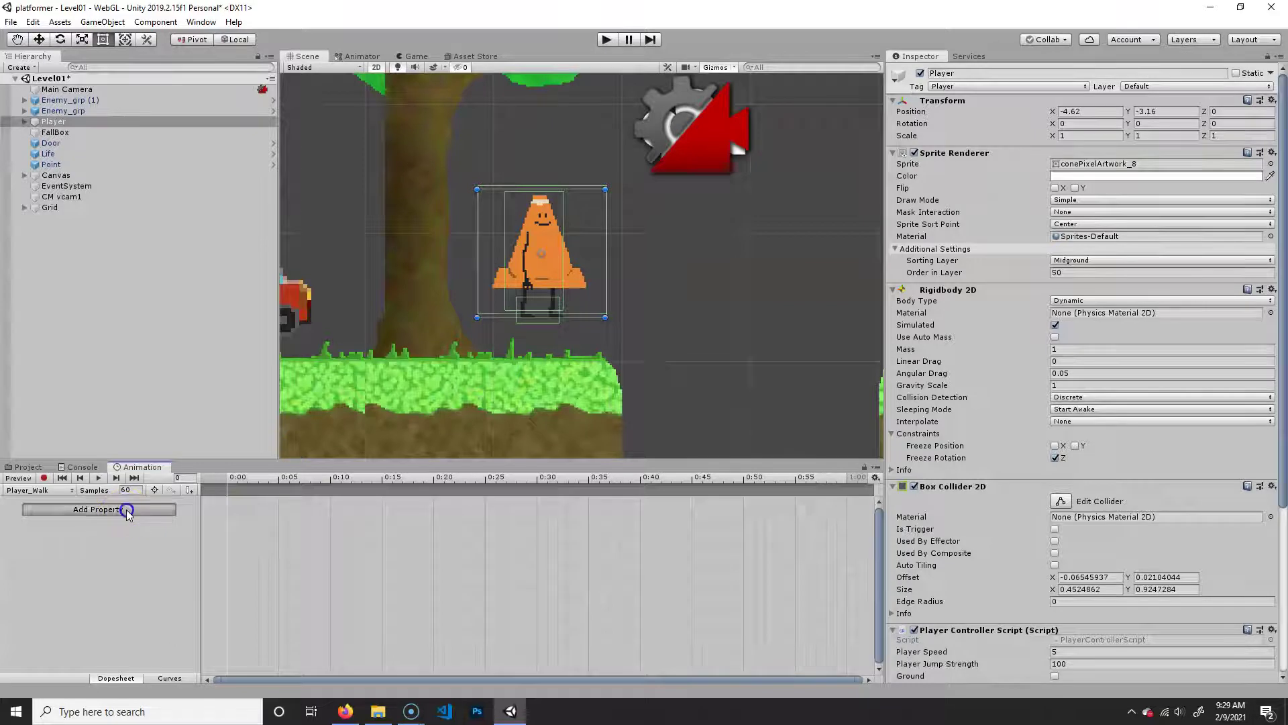
{"action": "left_click", "coordinate": [198, 521]}
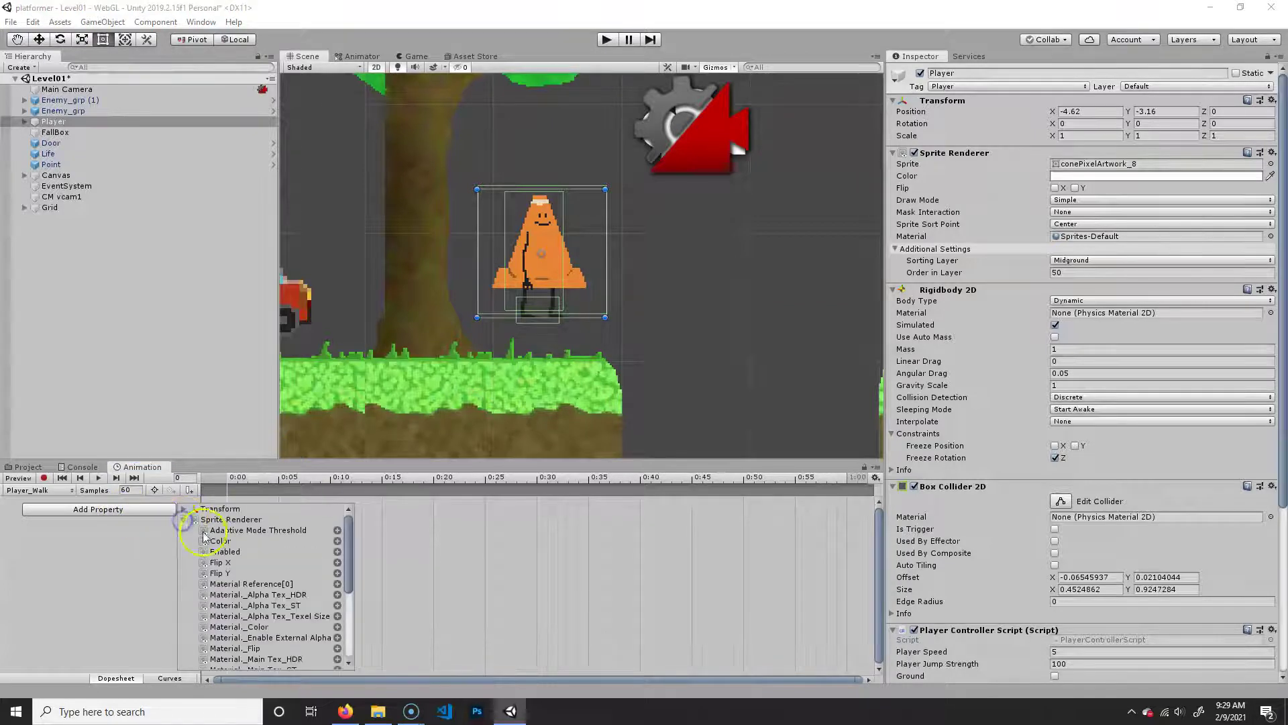
{"action": "scroll", "coordinate": [228, 590], "scroll_direction": "down", "scroll_amount": 5}
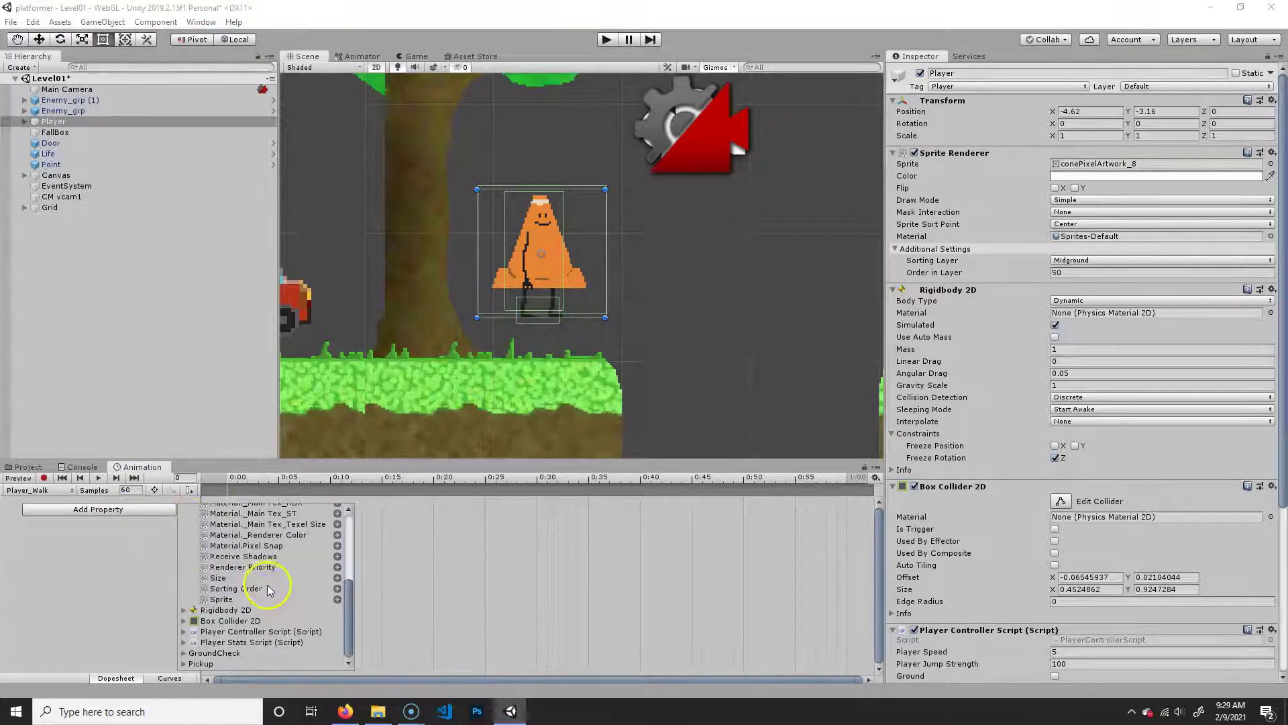
{"action": "left_click", "coordinate": [338, 599]}
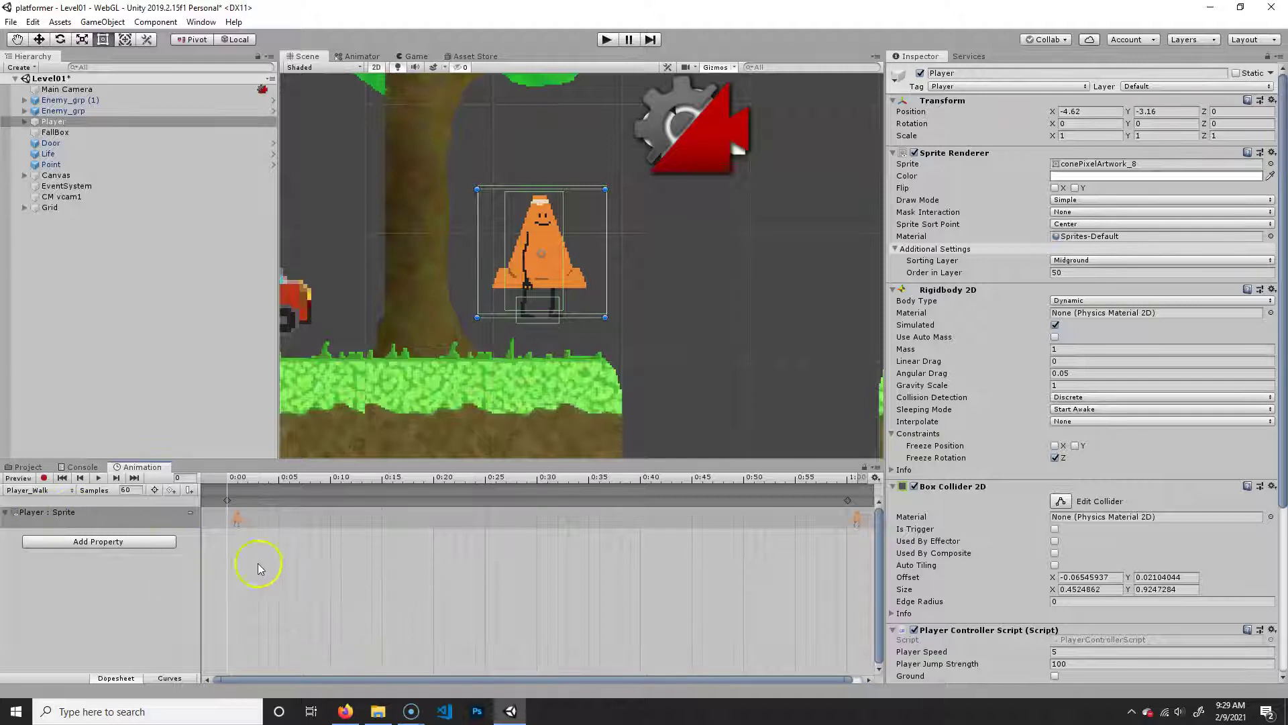
Set the Player_Walk clip's sample rate to 6
{"action": "left_click", "coordinate": [138, 490]}
{"action": "type", "text": "6"}
{"action": "key", "text": "Return"}
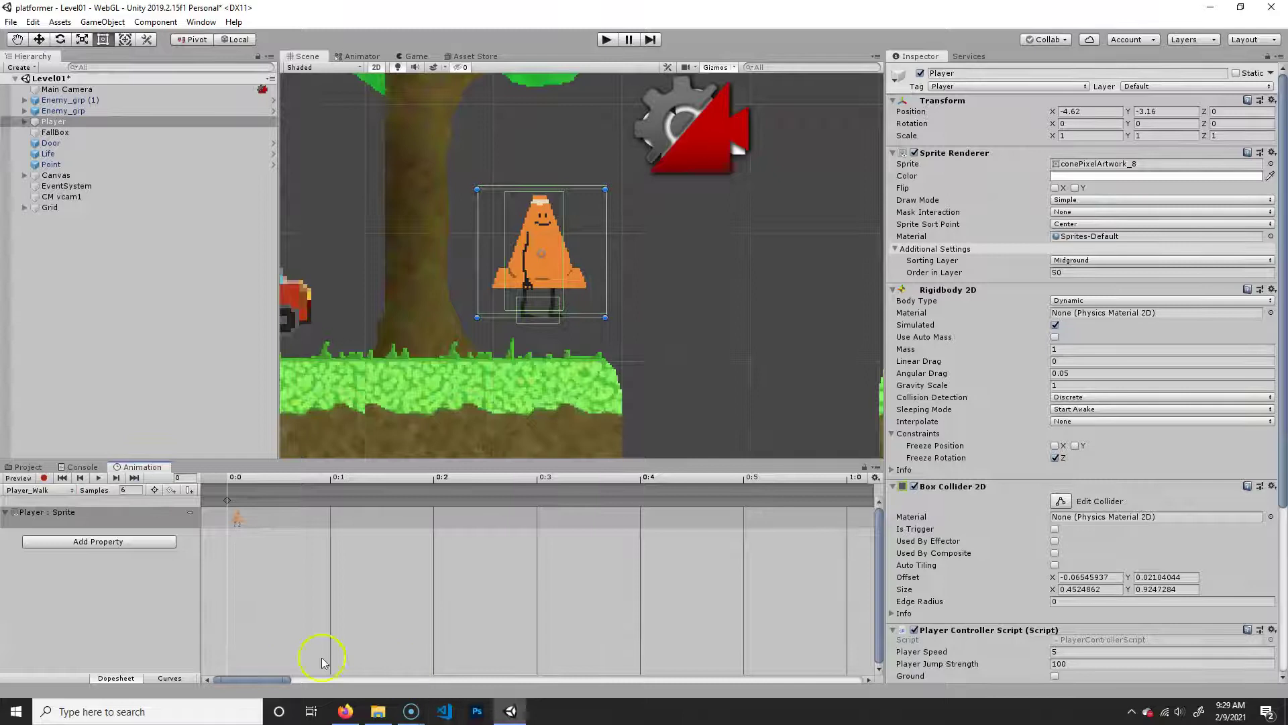
Delete the ending sprite keyframe at 10:0 from the Player_Walk timeline
{"action": "left_click_drag", "start_coordinate": [288, 679], "coordinate": [992, 681]}
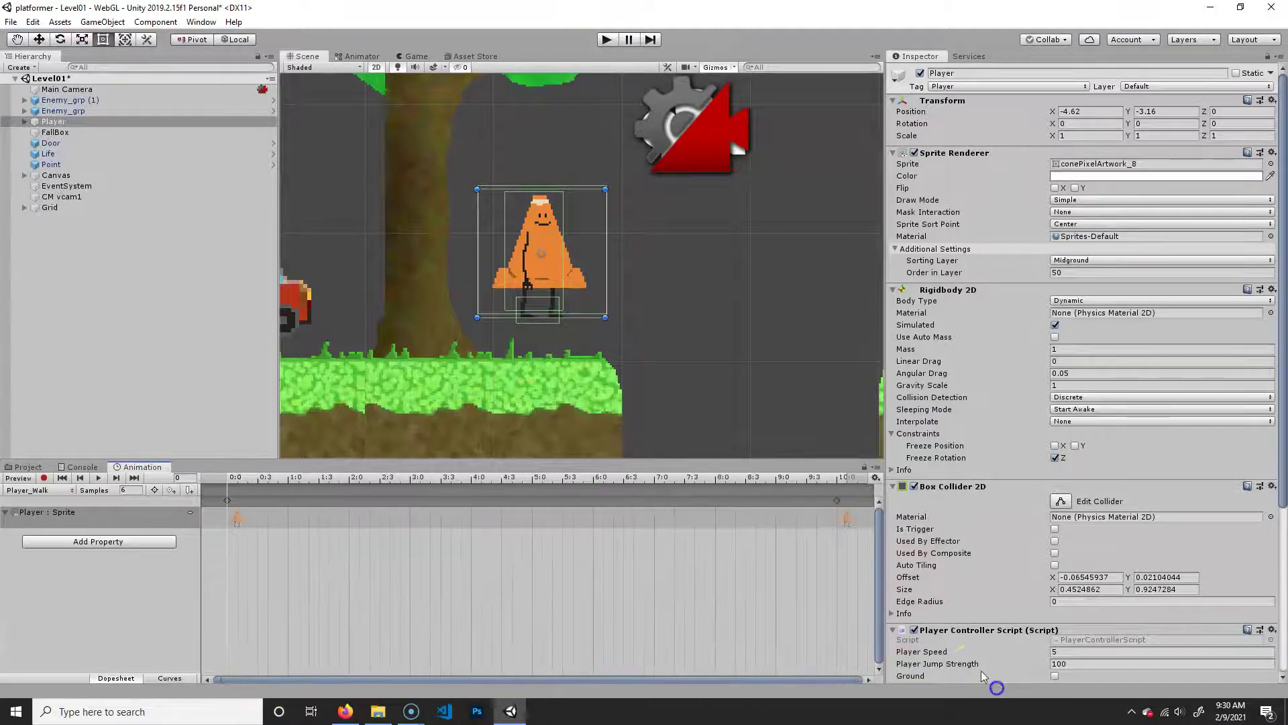
{"action": "key", "text": "Delete"}
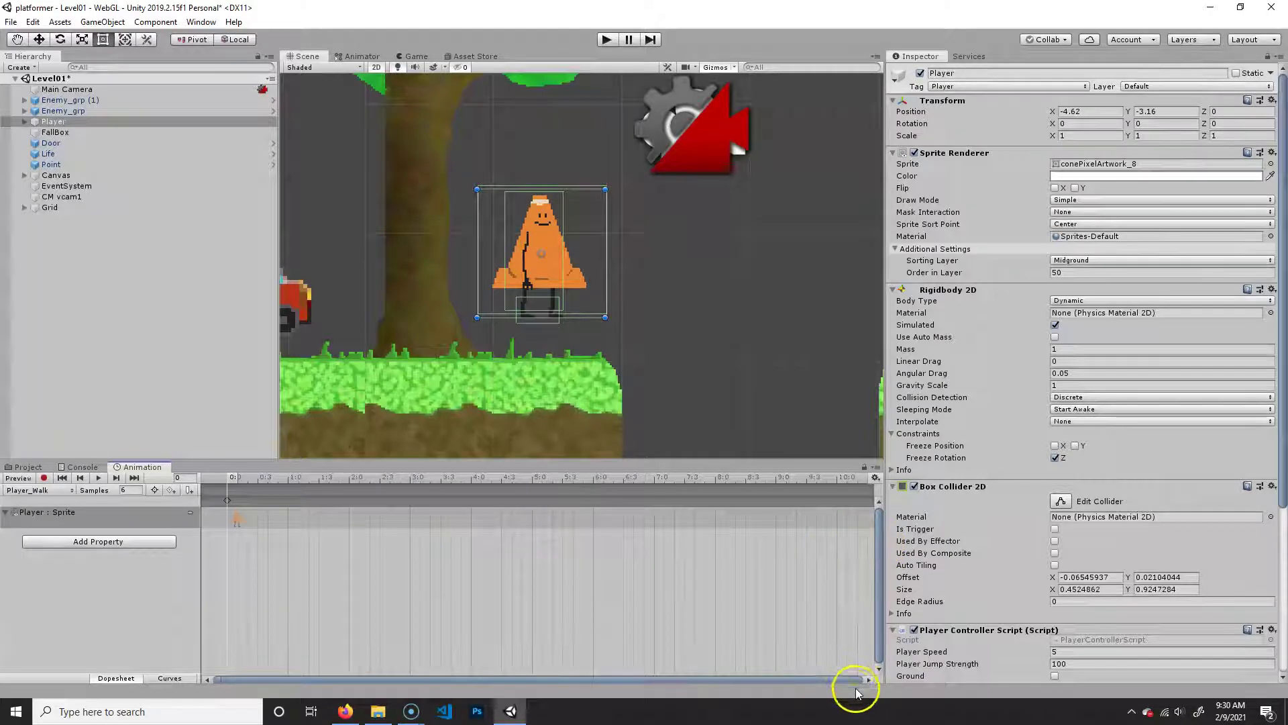
{"action": "left_click_drag", "start_coordinate": [857, 680], "coordinate": [758, 678]}
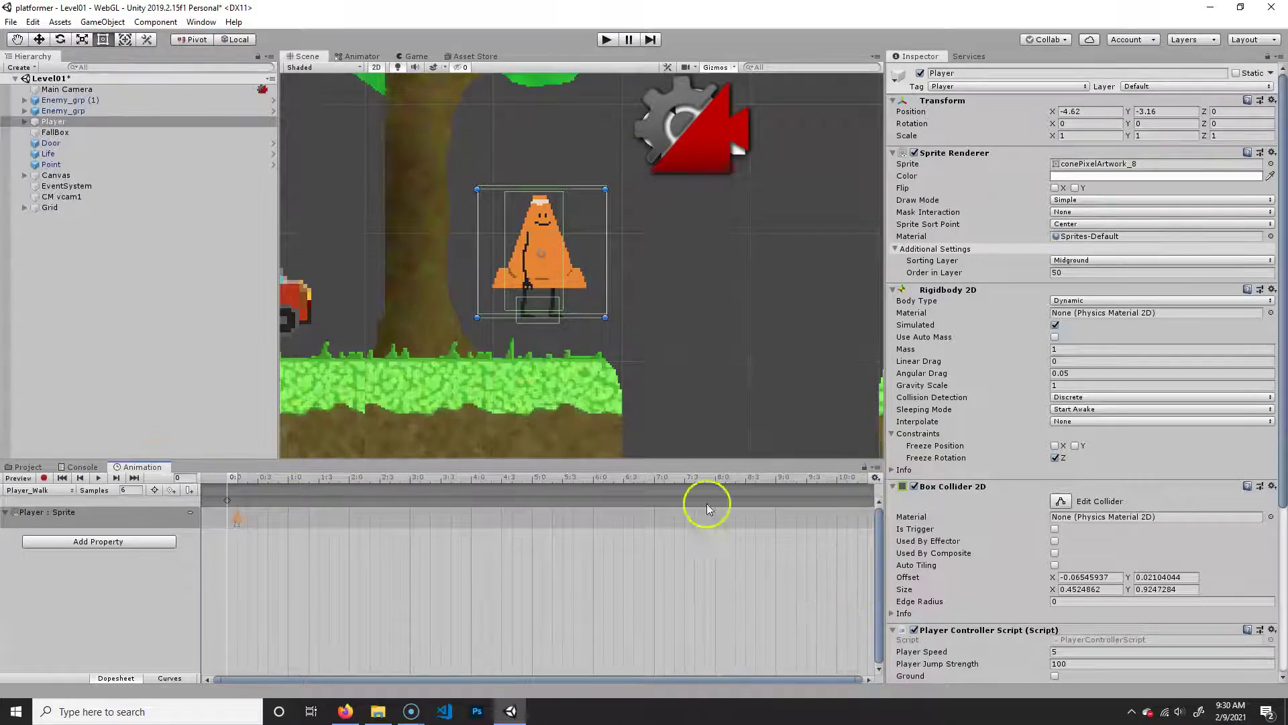
Turn on keyframe recording for Player_Walk and set the sprite at frame 0:0 to conePixelArtwork_0
{"action": "left_click_drag", "start_coordinate": [861, 679], "coordinate": [355, 642]}
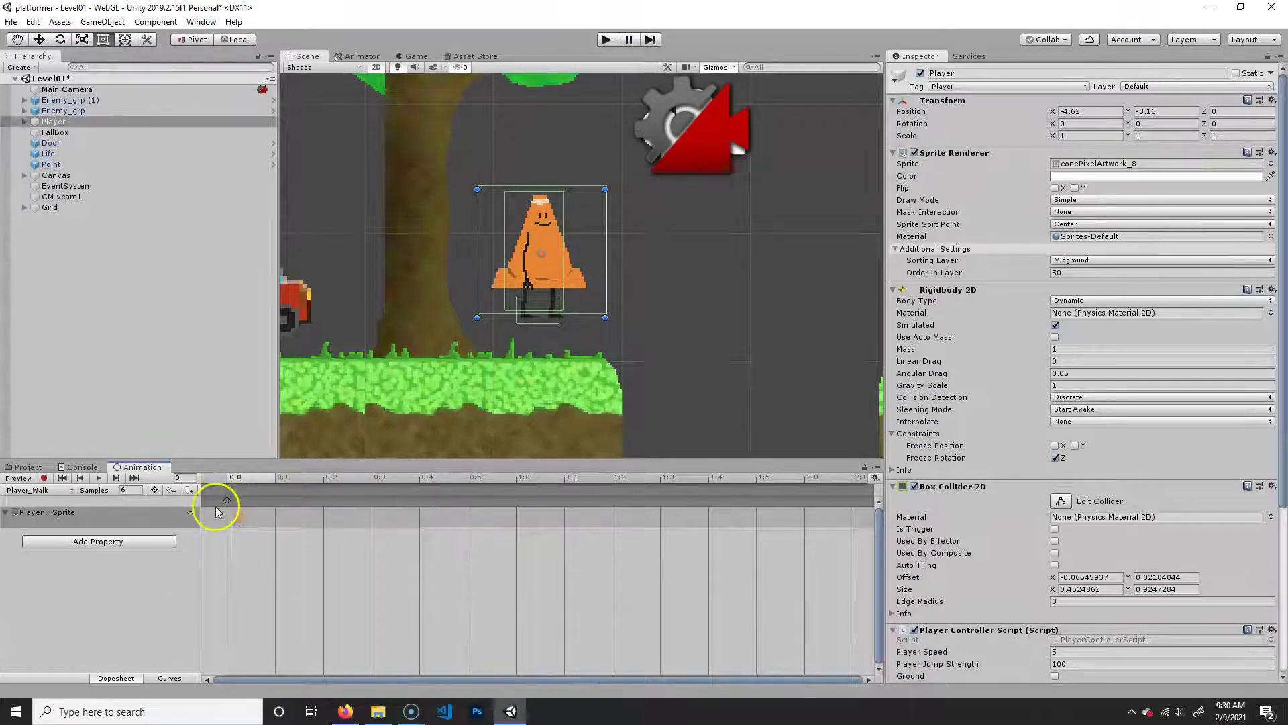
{"action": "left_click", "coordinate": [44, 478]}
{"action": "left_click_drag", "start_coordinate": [216, 521], "coordinate": [233, 518]}
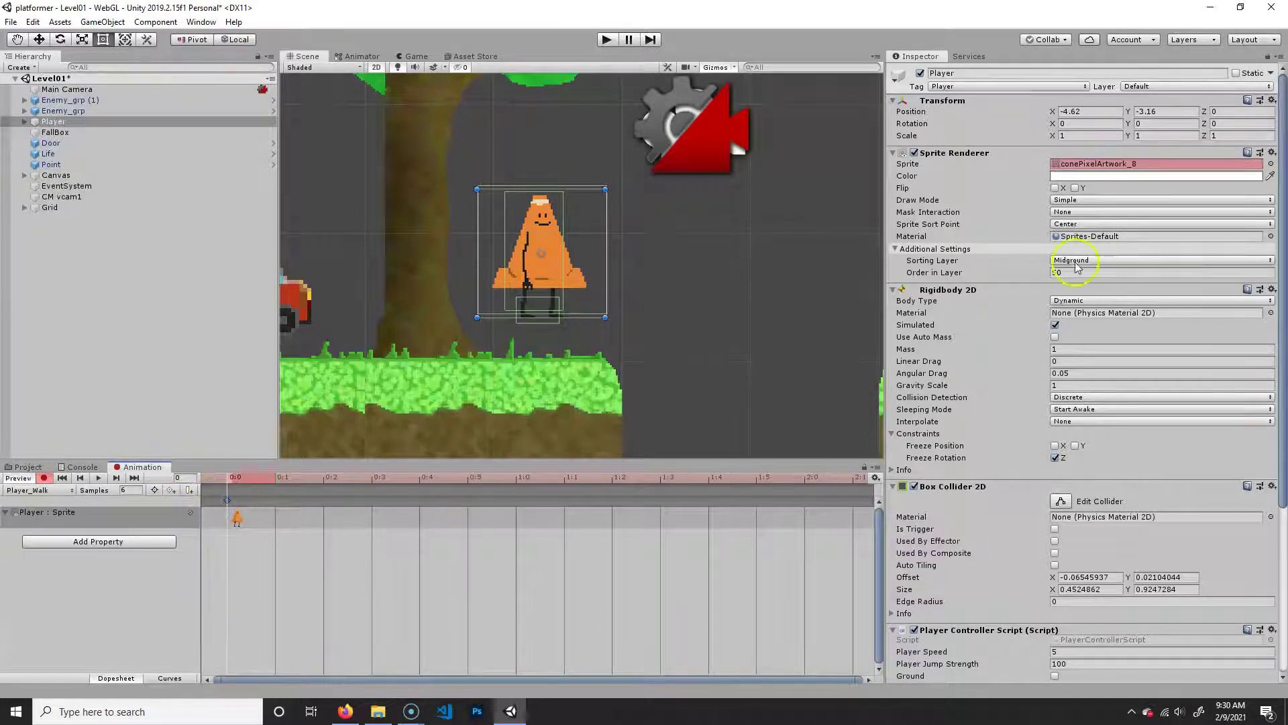
{"action": "left_click", "coordinate": [1272, 164]}
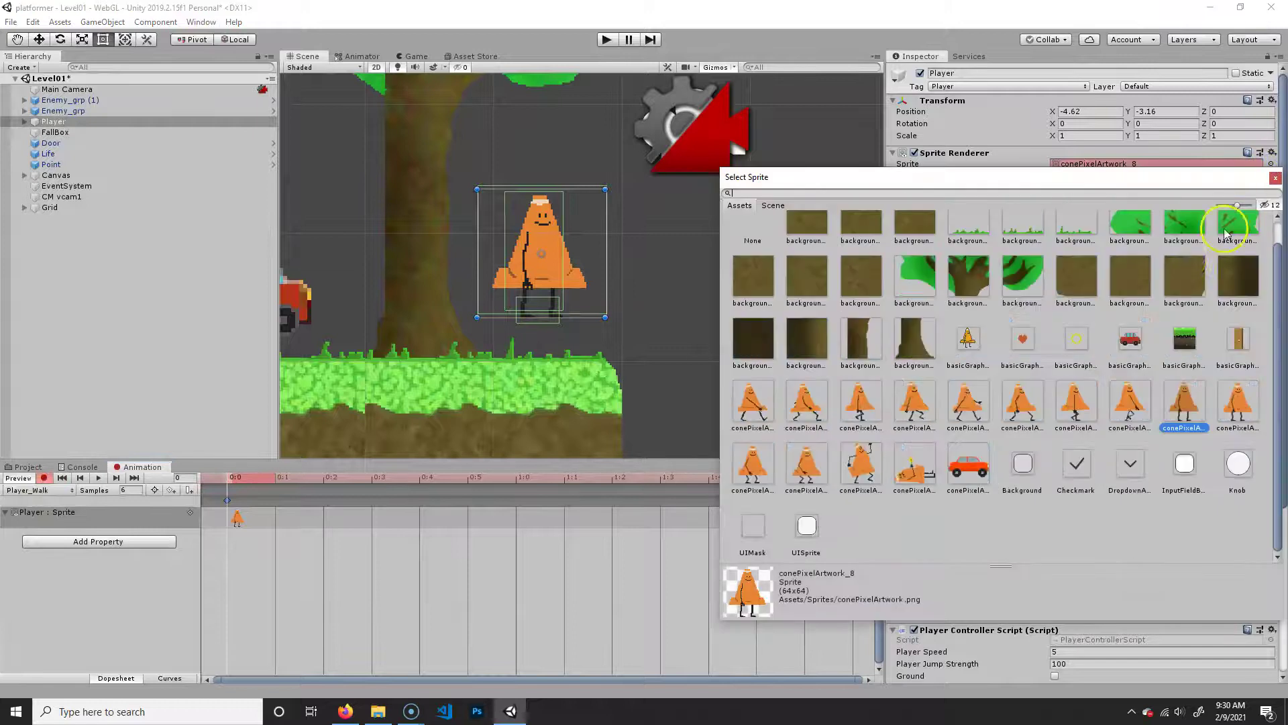
{"action": "double_click", "coordinate": [749, 407]}
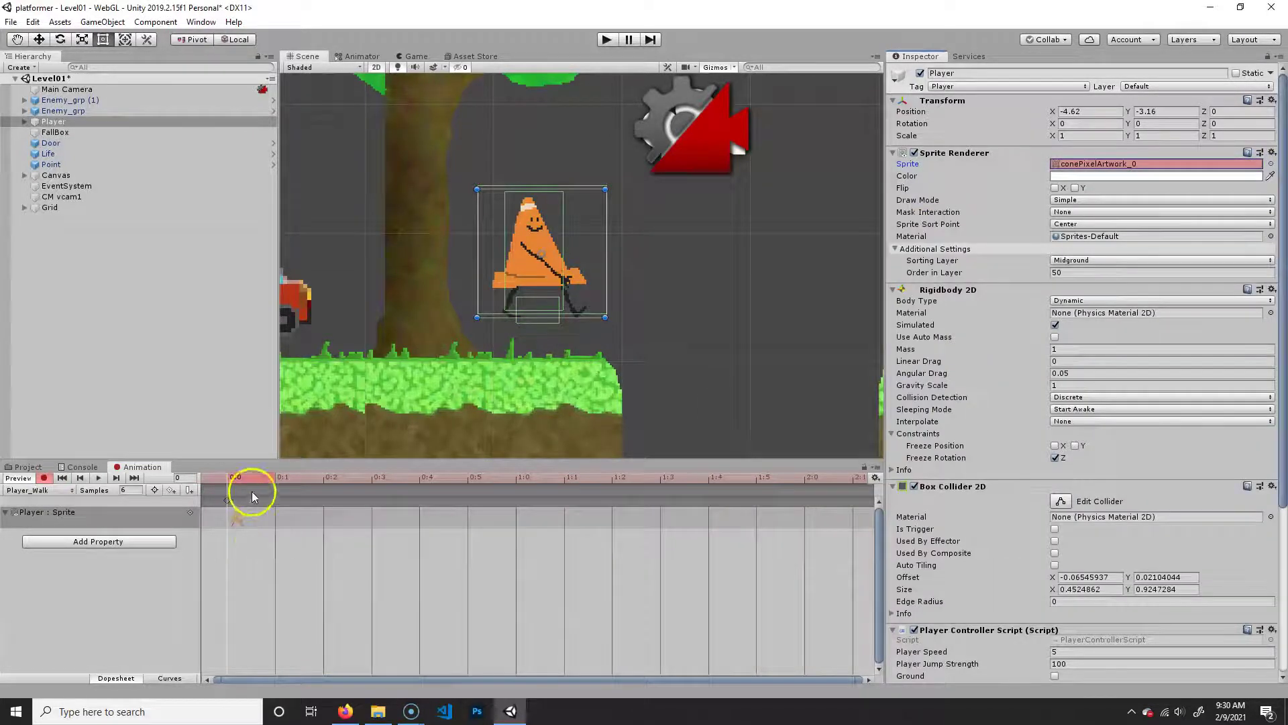
Add a keyframe at 0:1 in Player_Walk and set its sprite to conePixelArtwork_1
{"action": "double_click", "coordinate": [277, 500]}
{"action": "left_click", "coordinate": [277, 478]}
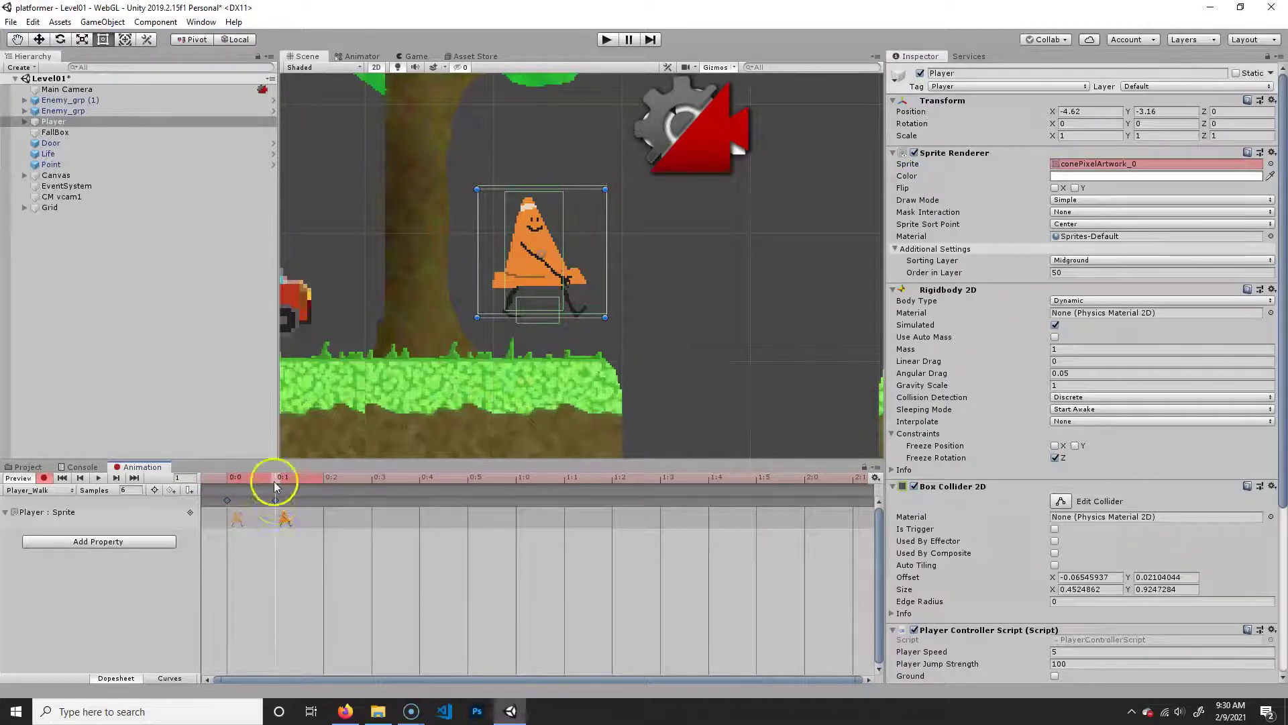
{"action": "left_click", "coordinate": [1270, 164]}
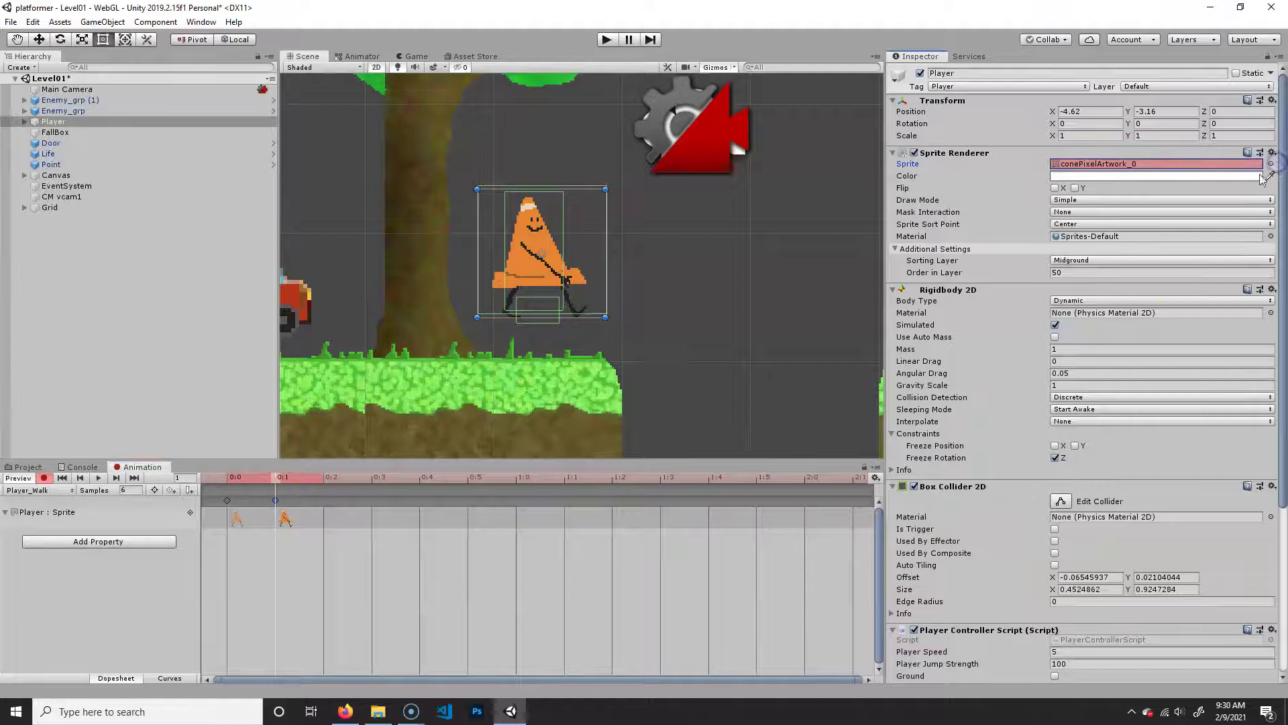
{"action": "left_click", "coordinate": [1271, 163]}
{"action": "double_click", "coordinate": [817, 389]}
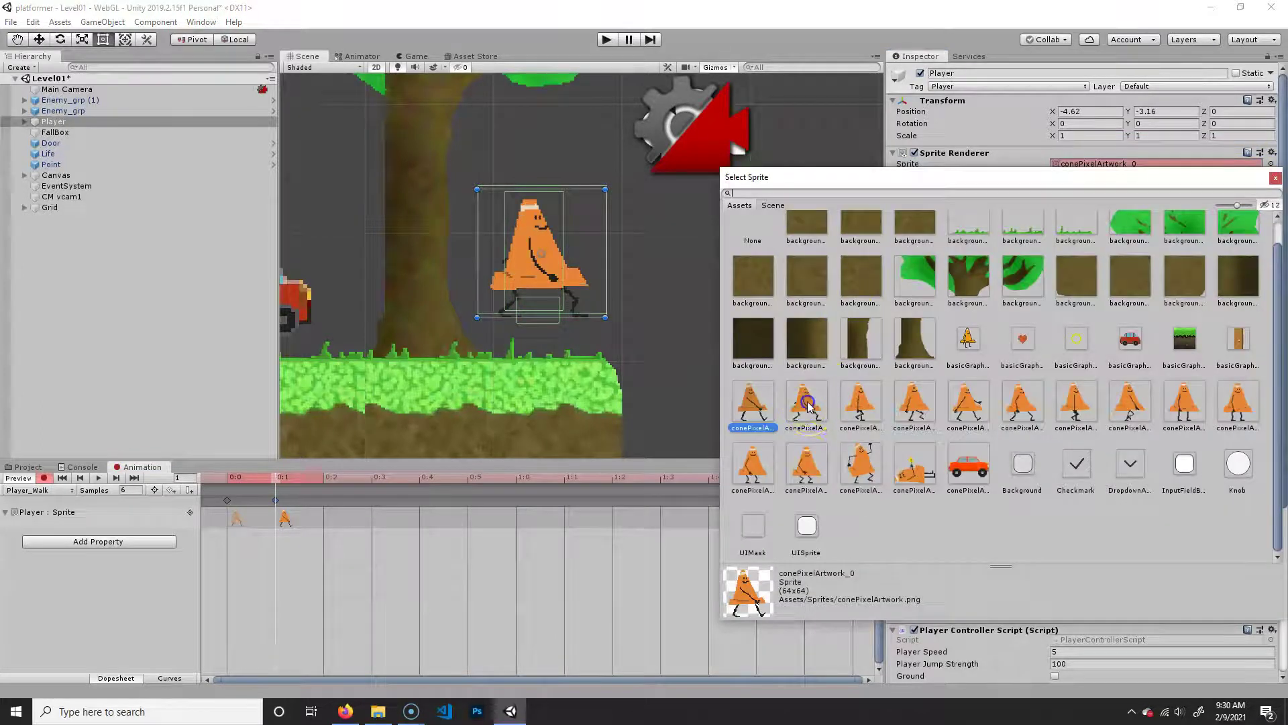
Add a keyframe at 0:2 in Player_Walk and set its sprite to conePixelArtwork_2
{"action": "left_click", "coordinate": [327, 498]}
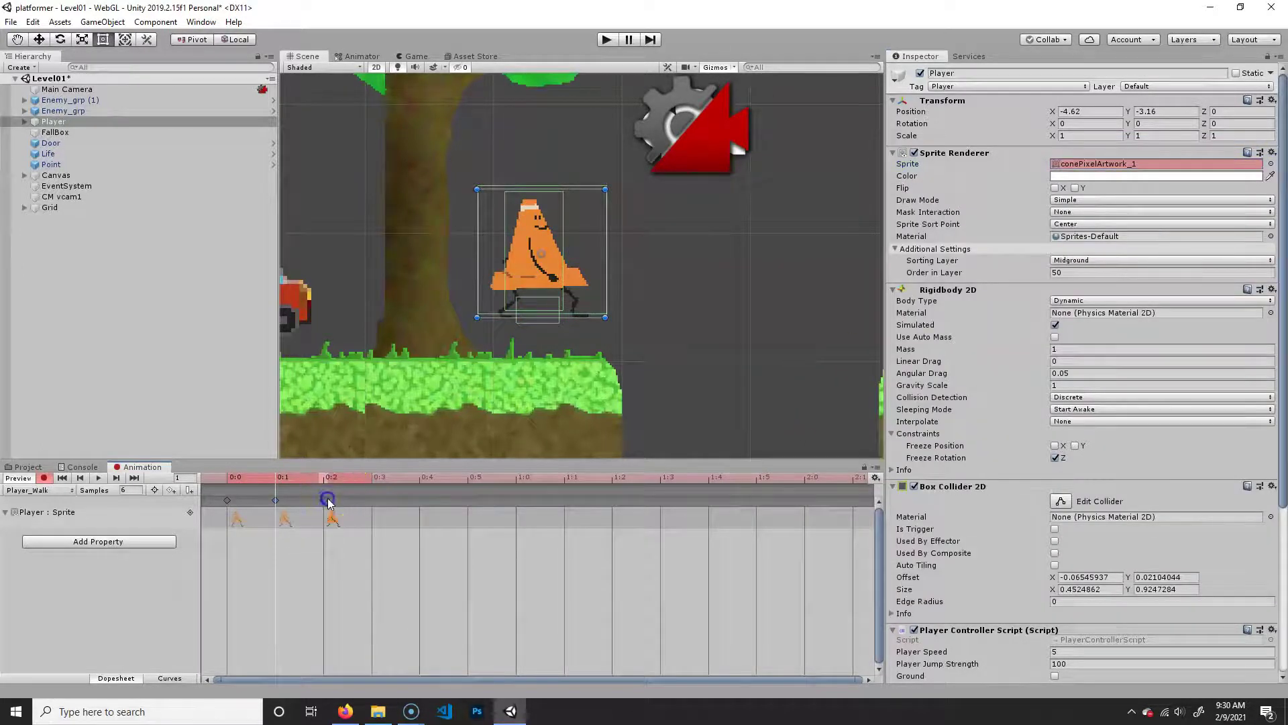
{"action": "left_click", "coordinate": [329, 481]}
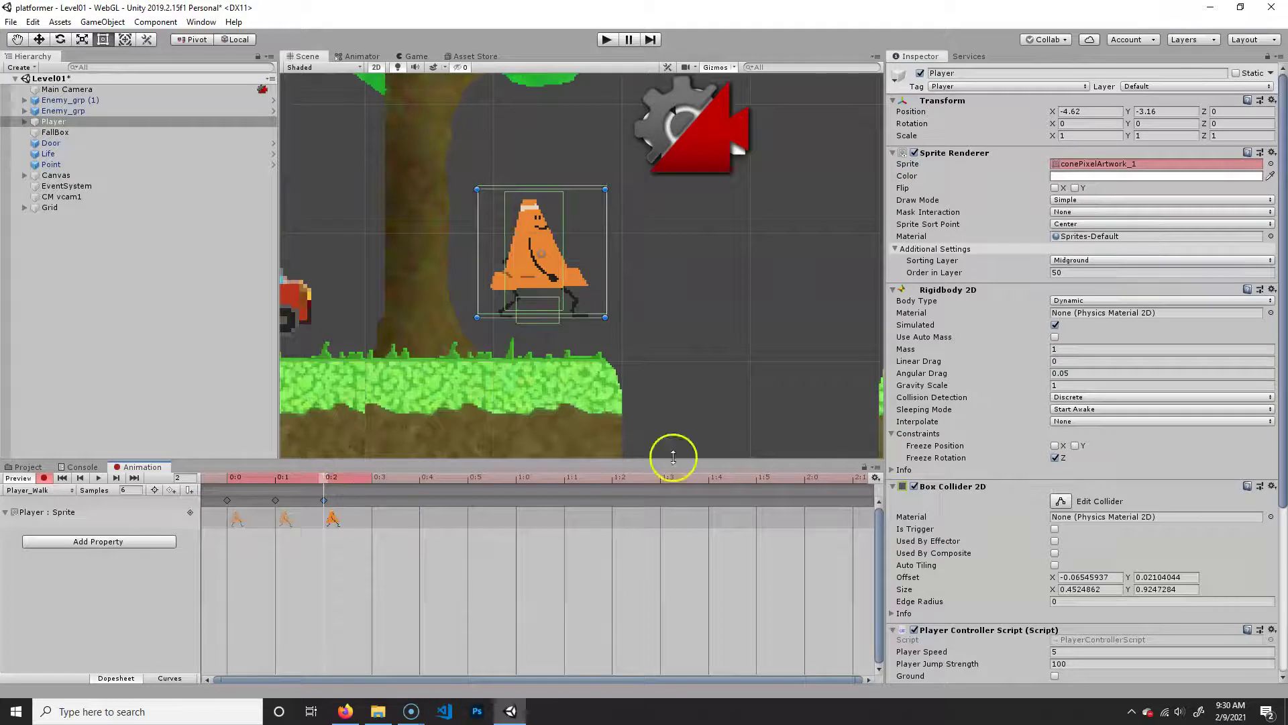
{"action": "left_click", "coordinate": [1272, 164]}
{"action": "double_click", "coordinate": [859, 403]}
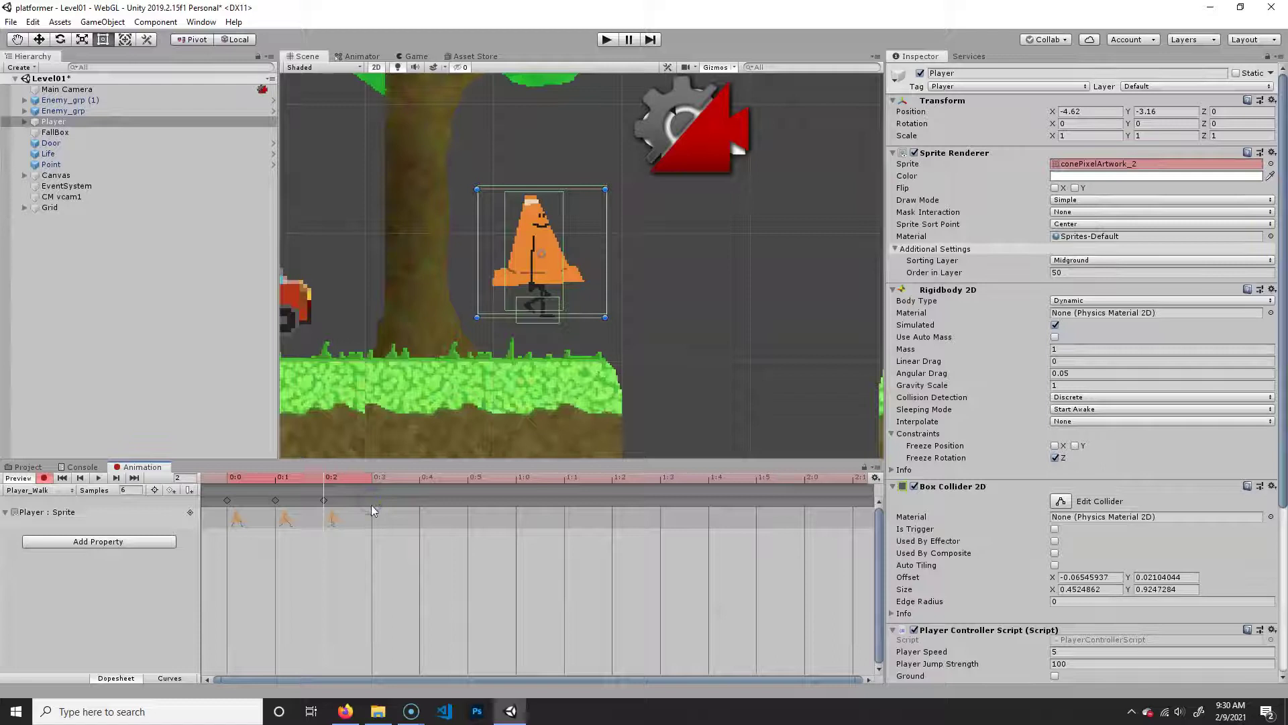
Add a keyframe at 0:3 in Player_Walk and set its sprite to conePixelArtwork_3
{"action": "left_click", "coordinate": [372, 479]}
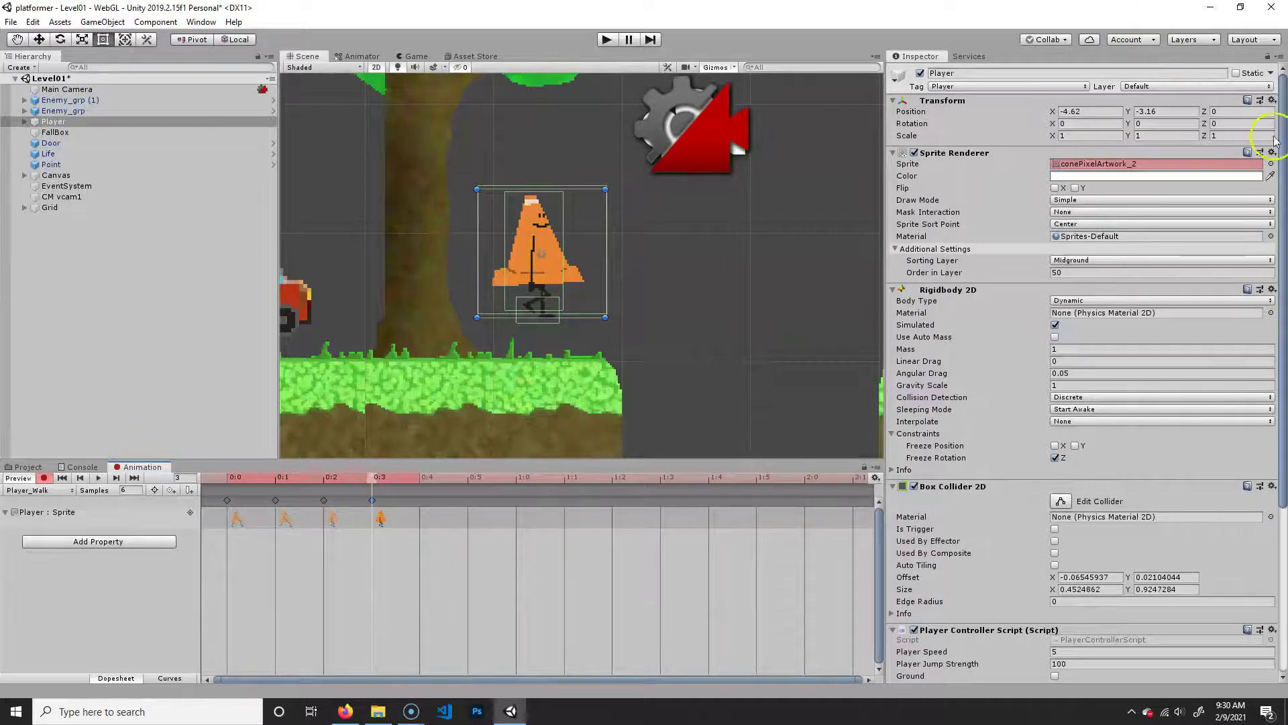
{"action": "left_click", "coordinate": [1271, 164]}
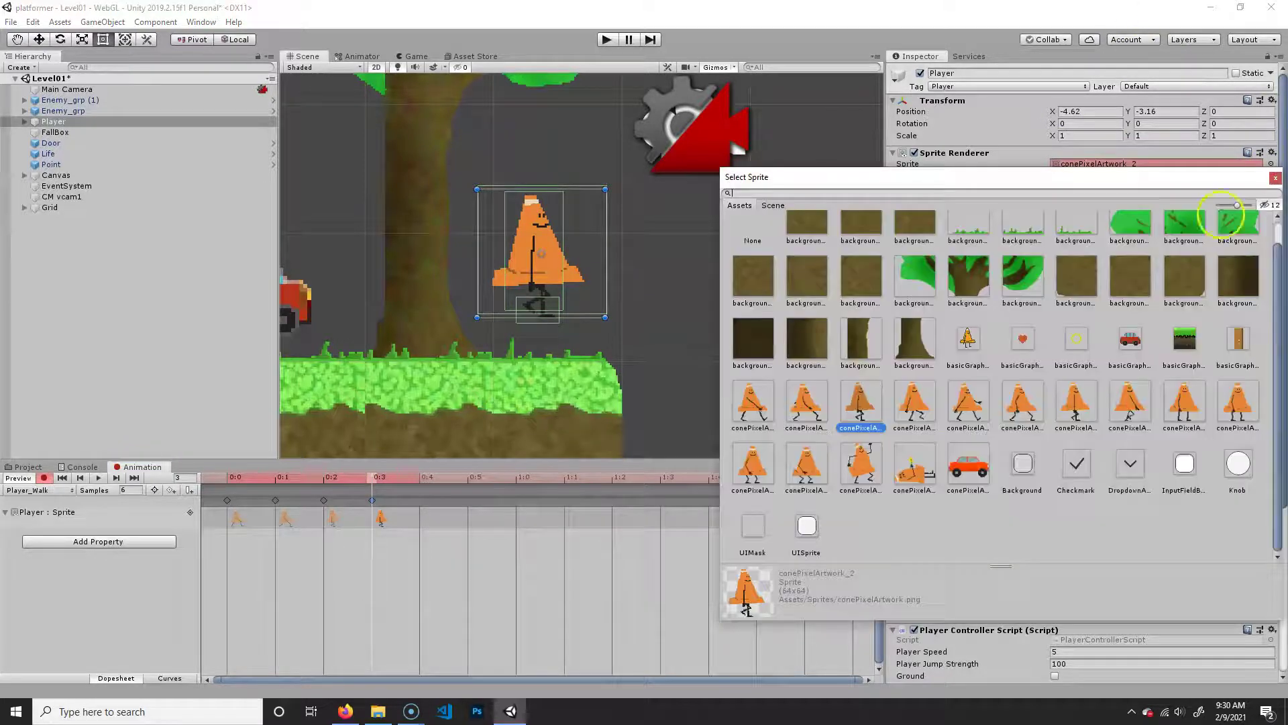
{"action": "left_click", "coordinate": [917, 406]}
{"action": "double_click", "coordinate": [915, 412]}
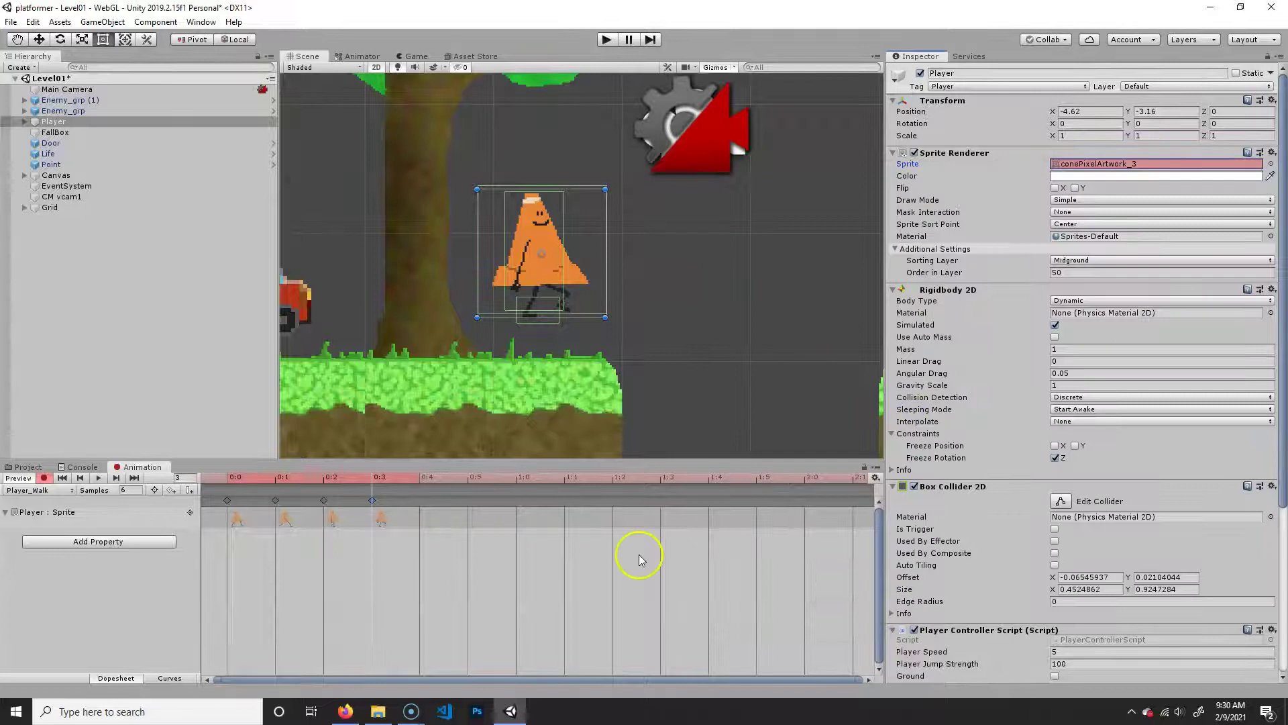
Add a keyframe at 0:4 in Player_Walk and set its sprite to conePixelArtwork_4
{"action": "double_click", "coordinate": [420, 501]}
{"action": "left_click", "coordinate": [422, 479]}
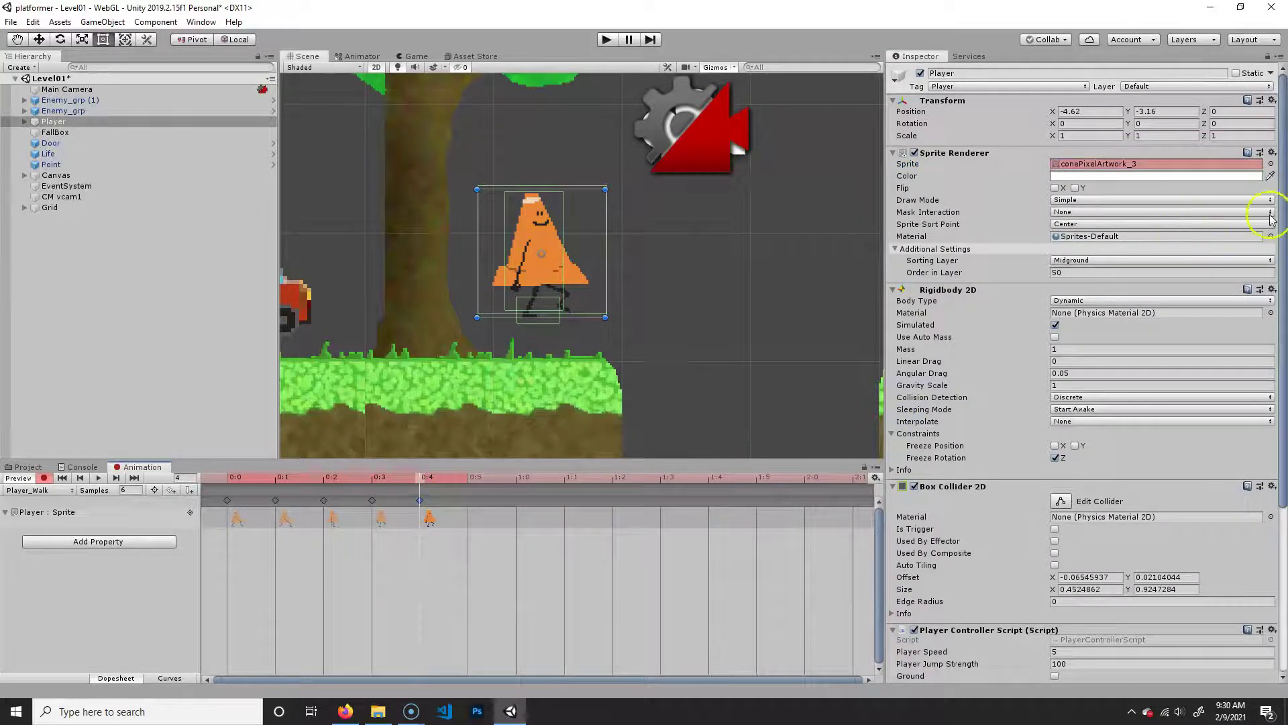
{"action": "left_click", "coordinate": [1270, 164]}
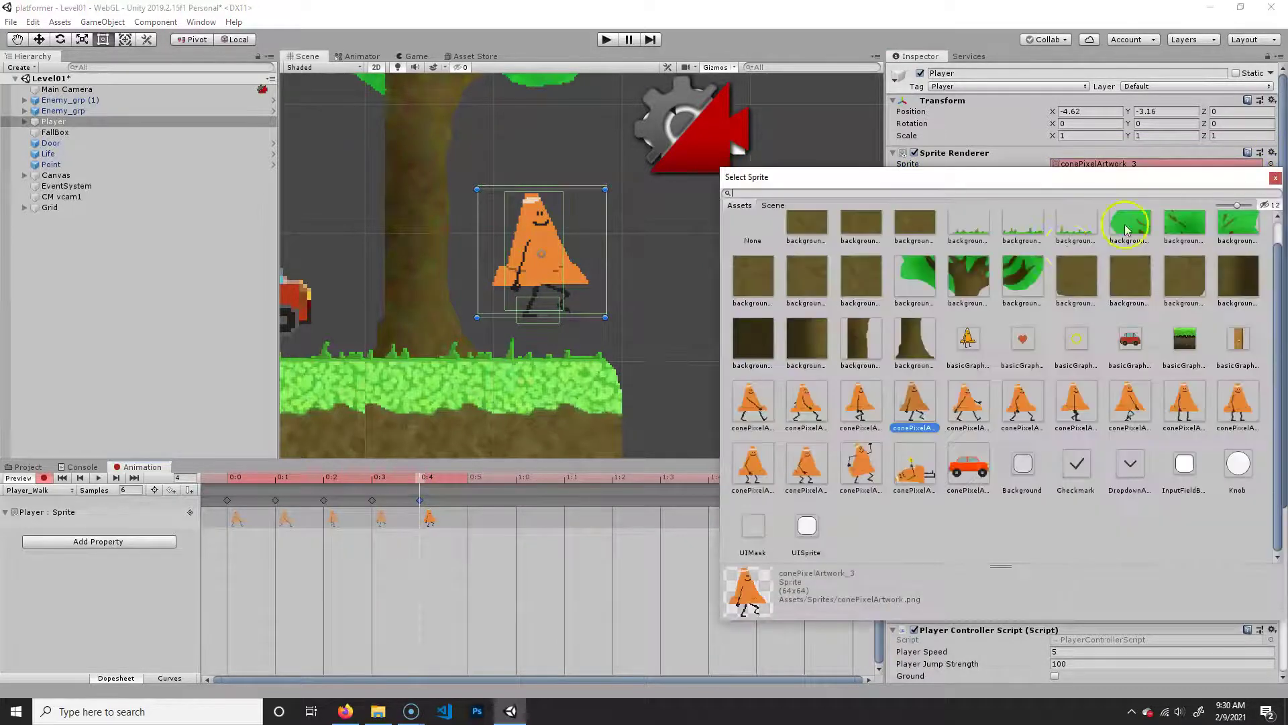
{"action": "double_click", "coordinate": [970, 402]}
Add a keyframe at 0:5 in Player_Walk and set its sprite to conePixelArtwork_5
{"action": "double_click", "coordinate": [470, 501]}
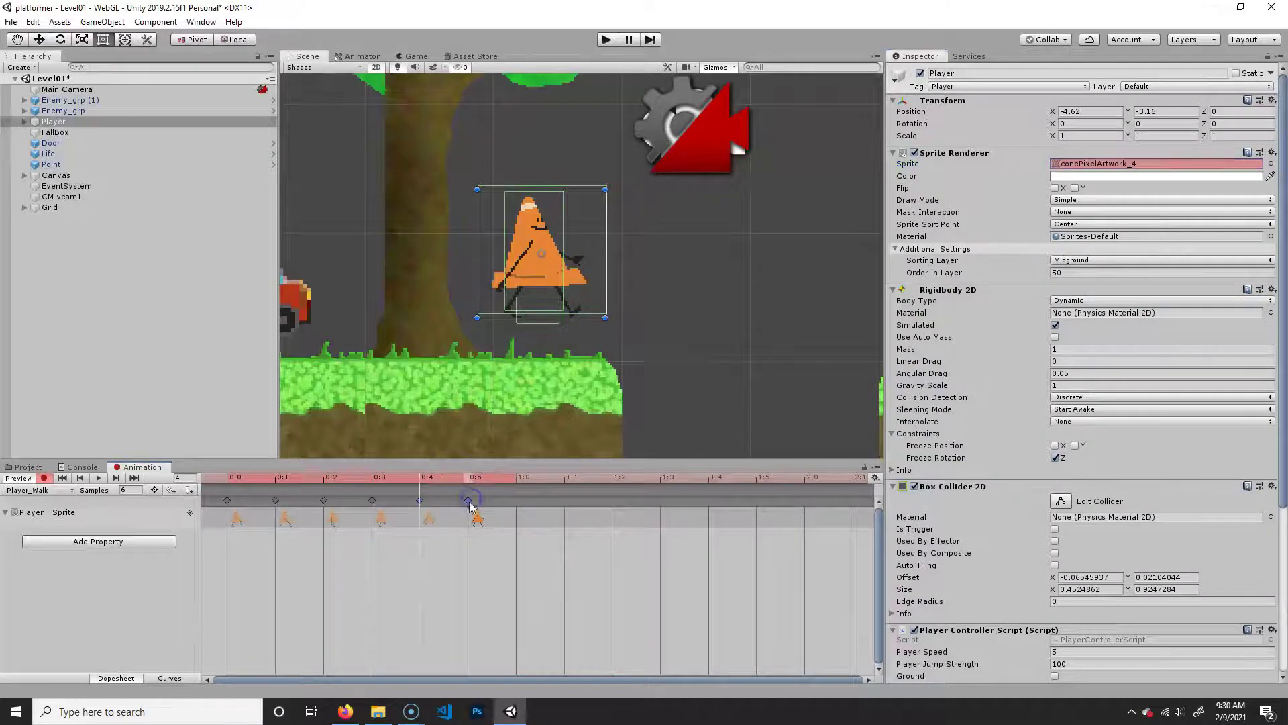
{"action": "left_click", "coordinate": [470, 476]}
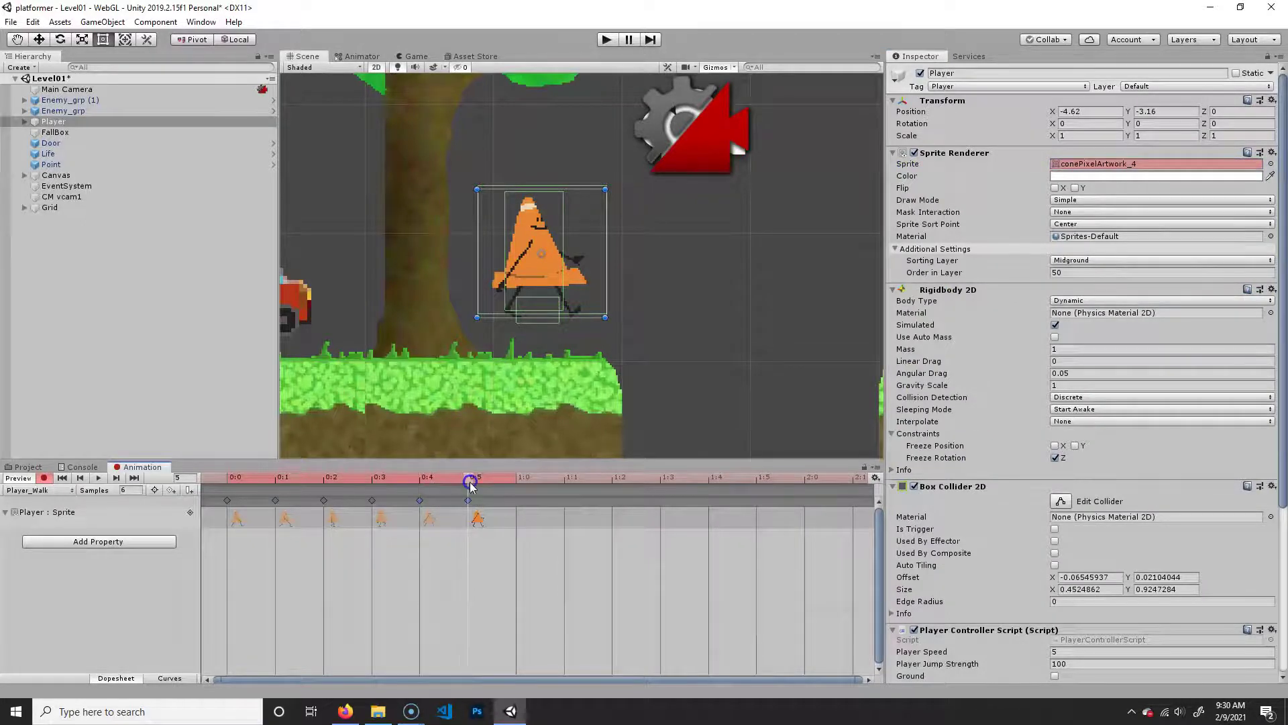
{"action": "left_click", "coordinate": [1271, 163]}
{"action": "left_click", "coordinate": [1017, 400]}
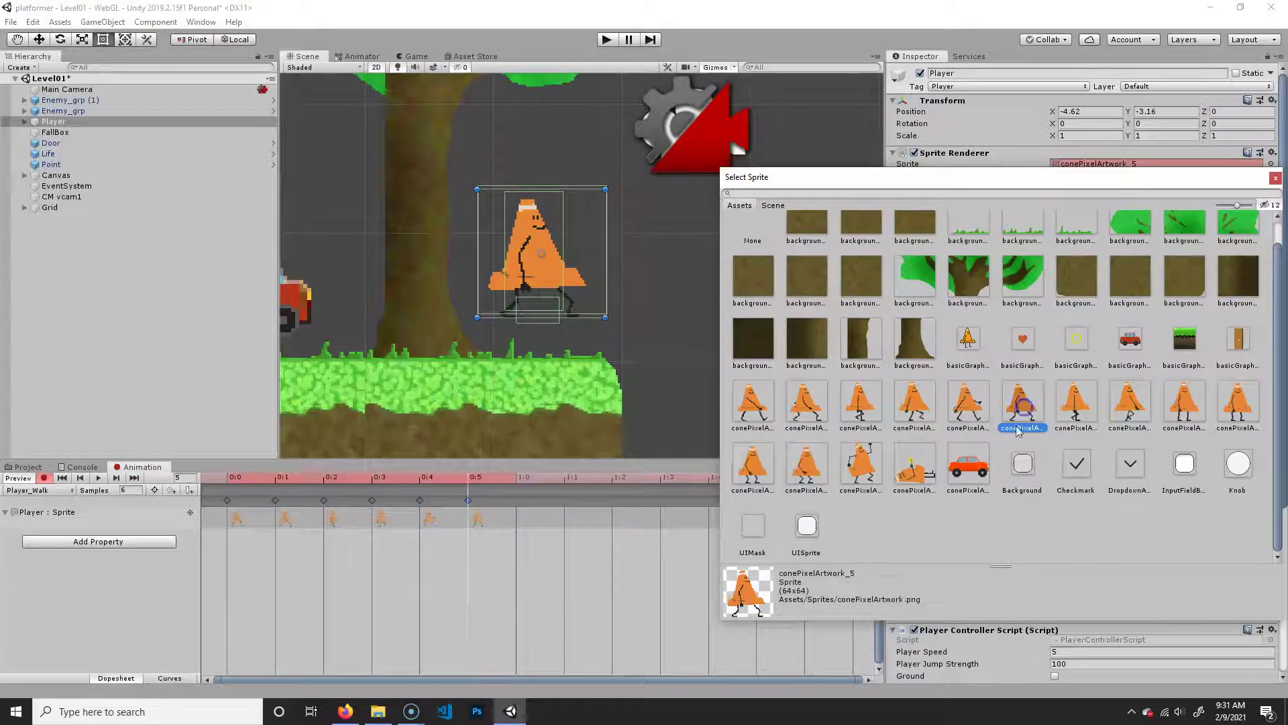
{"action": "left_click", "coordinate": [1016, 400]}
Add a keyframe at 1:0 in Player_Walk and set its sprite to conePixelArtwork_6
{"action": "double_click", "coordinate": [517, 500]}
{"action": "left_click", "coordinate": [520, 482]}
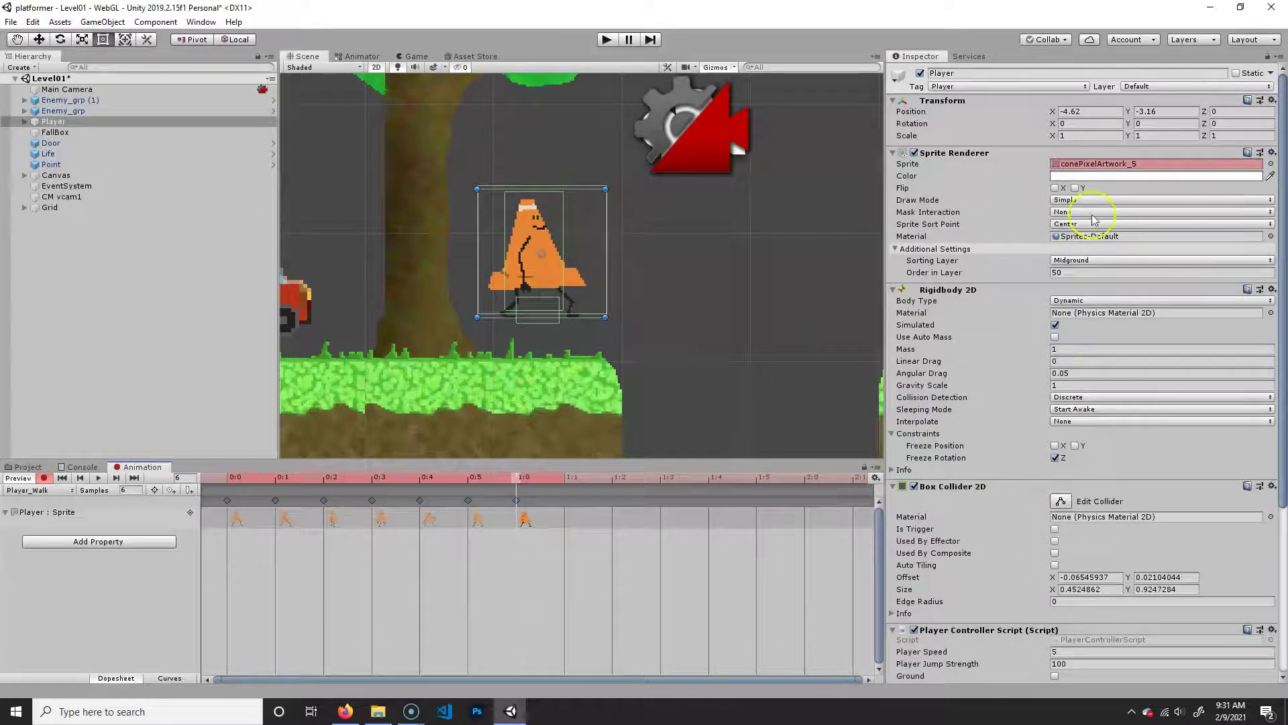
{"action": "left_click", "coordinate": [1268, 164]}
{"action": "double_click", "coordinate": [1079, 405]}
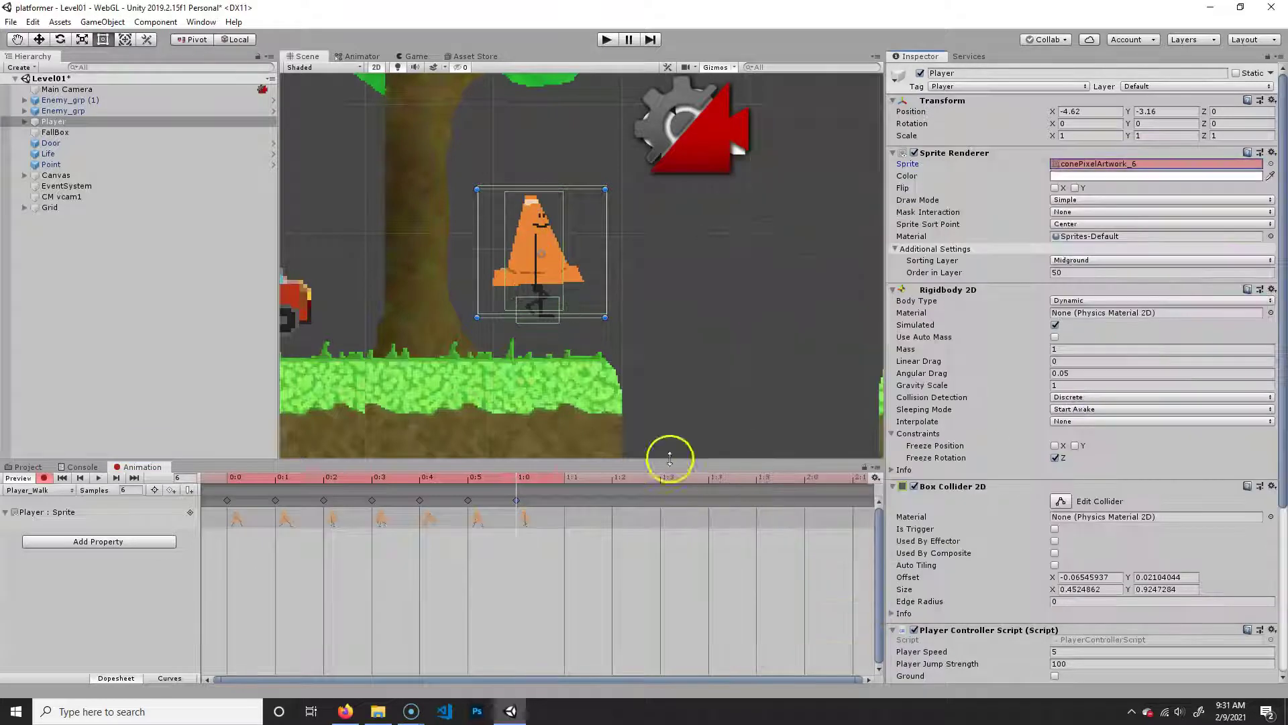
Add a keyframe at 1:1 in Player_Walk and set its sprite to conePixelArtwork_7
{"action": "double_click", "coordinate": [566, 501]}
{"action": "left_click", "coordinate": [572, 481]}
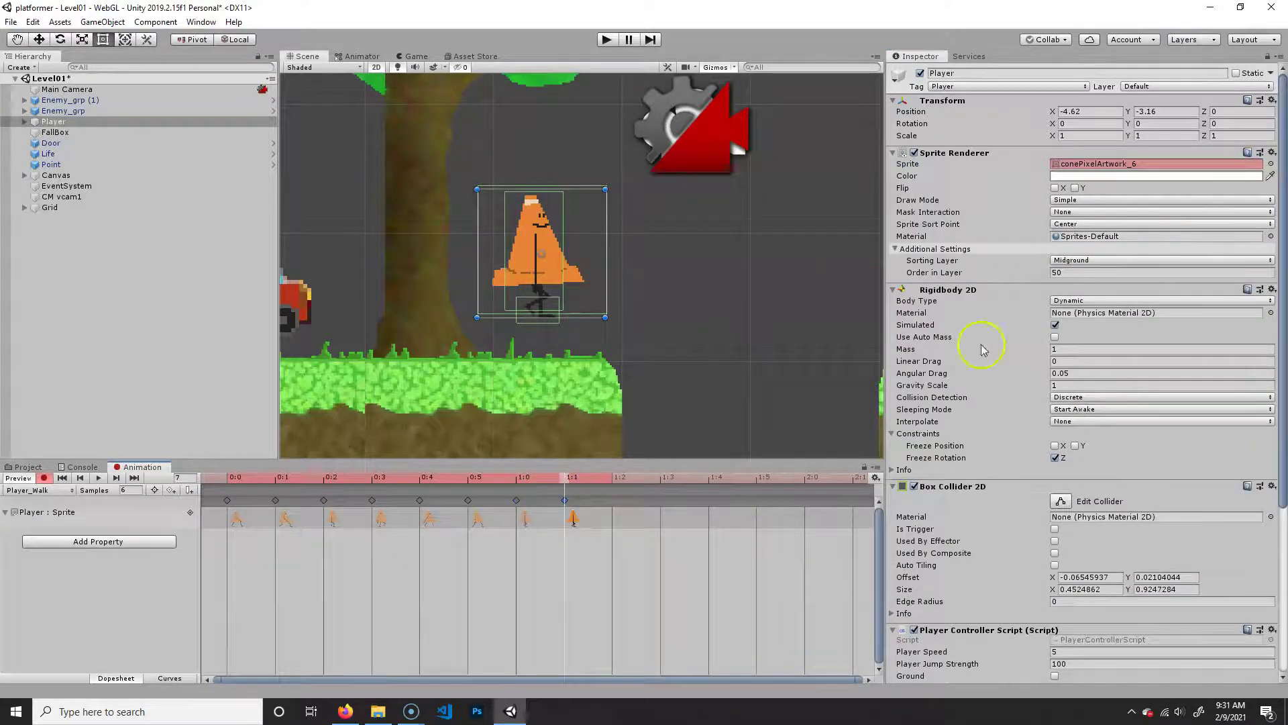
{"action": "left_click", "coordinate": [1269, 163]}
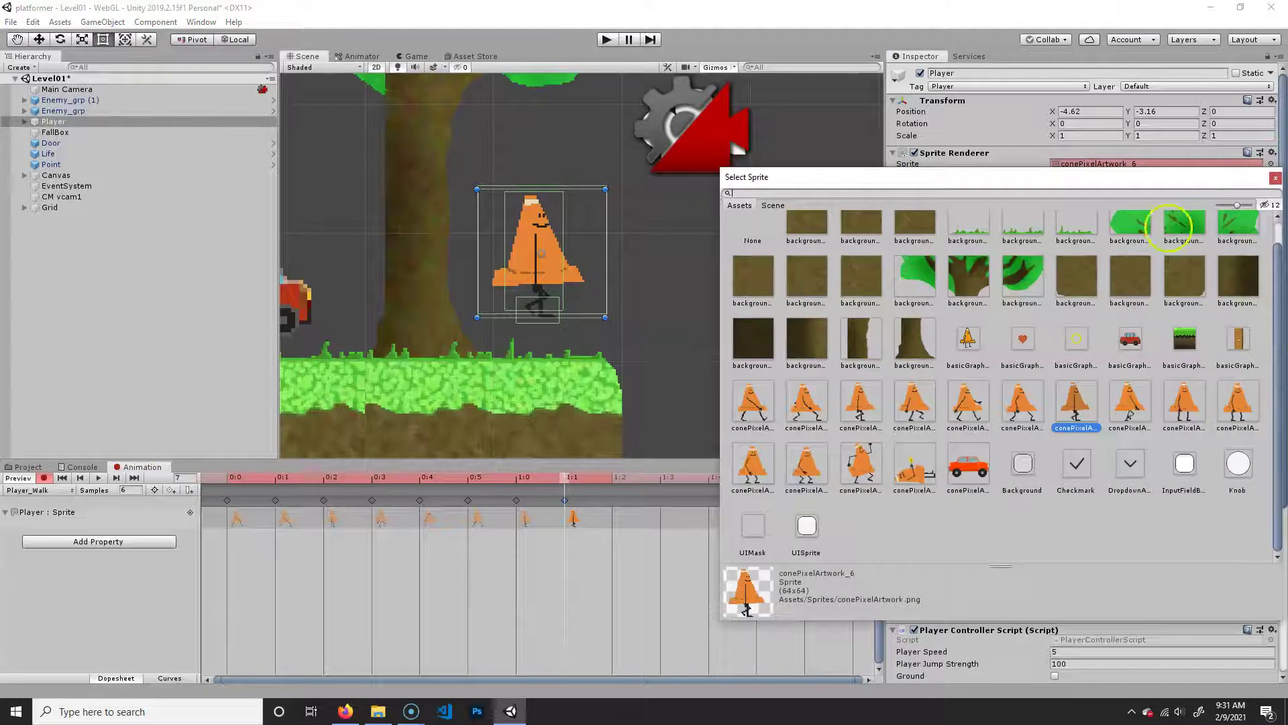
{"action": "double_click", "coordinate": [1130, 402]}
Play back the Player_Walk animation from the first frame and turn off keyframe recording
{"action": "left_click_drag", "start_coordinate": [585, 481], "coordinate": [74, 457]}
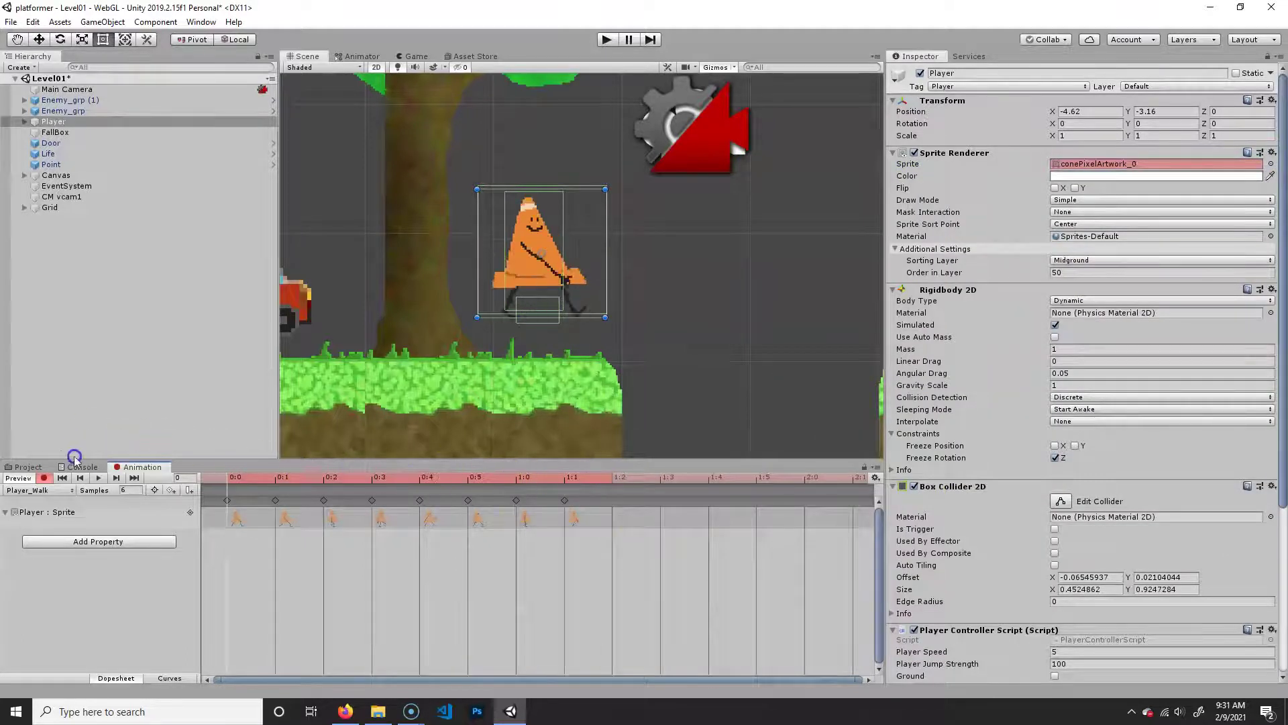
{"action": "left_click", "coordinate": [98, 478]}
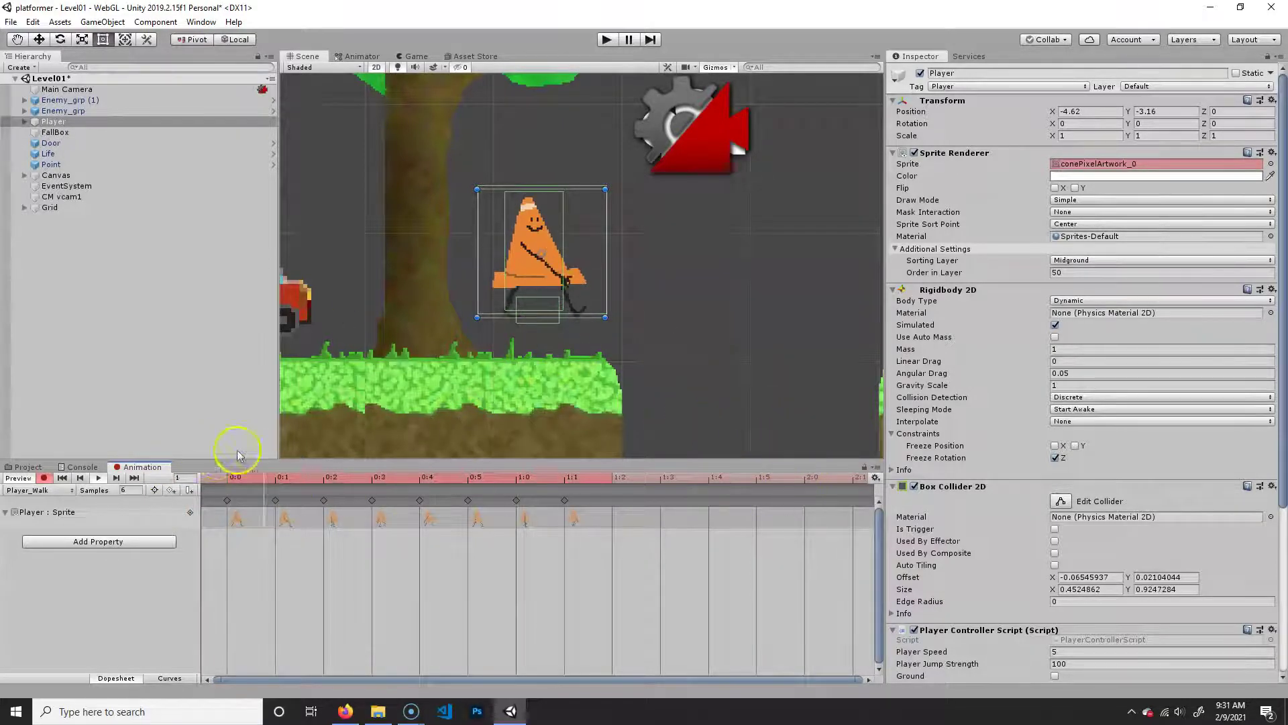
{"action": "left_click", "coordinate": [98, 477]}
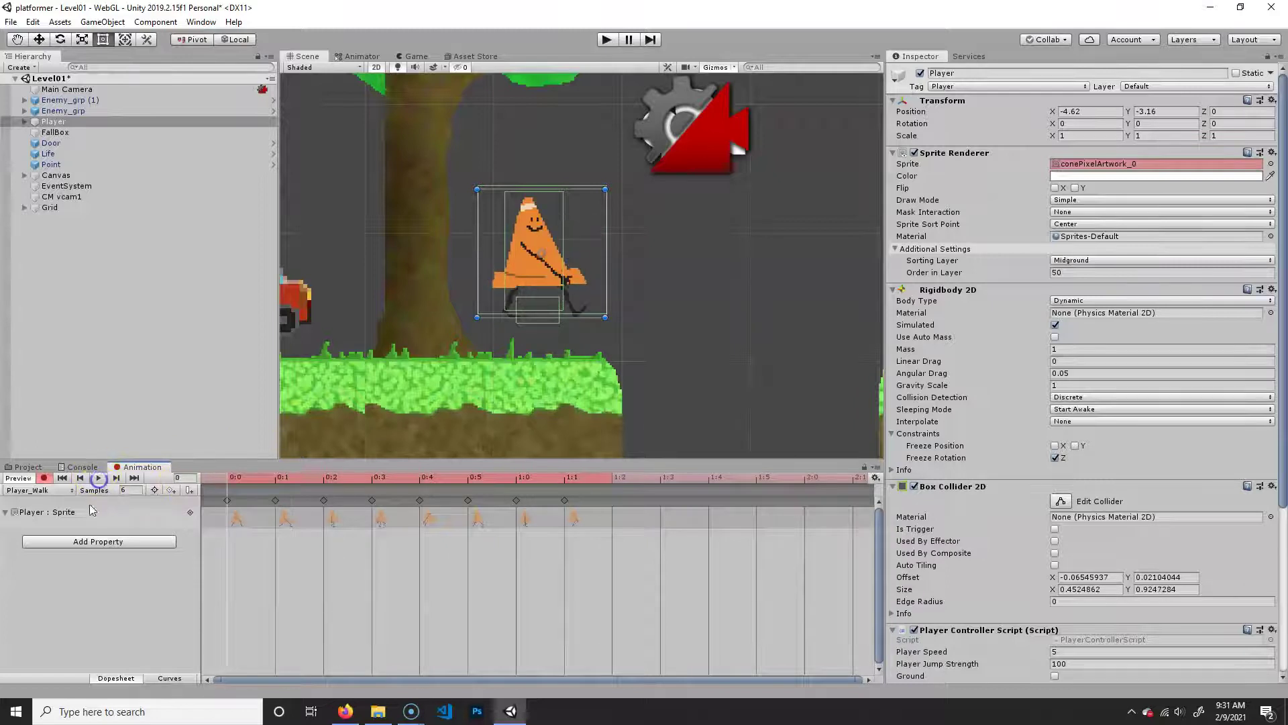
{"action": "left_click", "coordinate": [44, 478]}
Scrub through the Player_Walk timeline to check the order of the walk sprites
{"action": "left_click", "coordinate": [549, 478]}
{"action": "left_click_drag", "start_coordinate": [549, 483], "coordinate": [471, 478]}
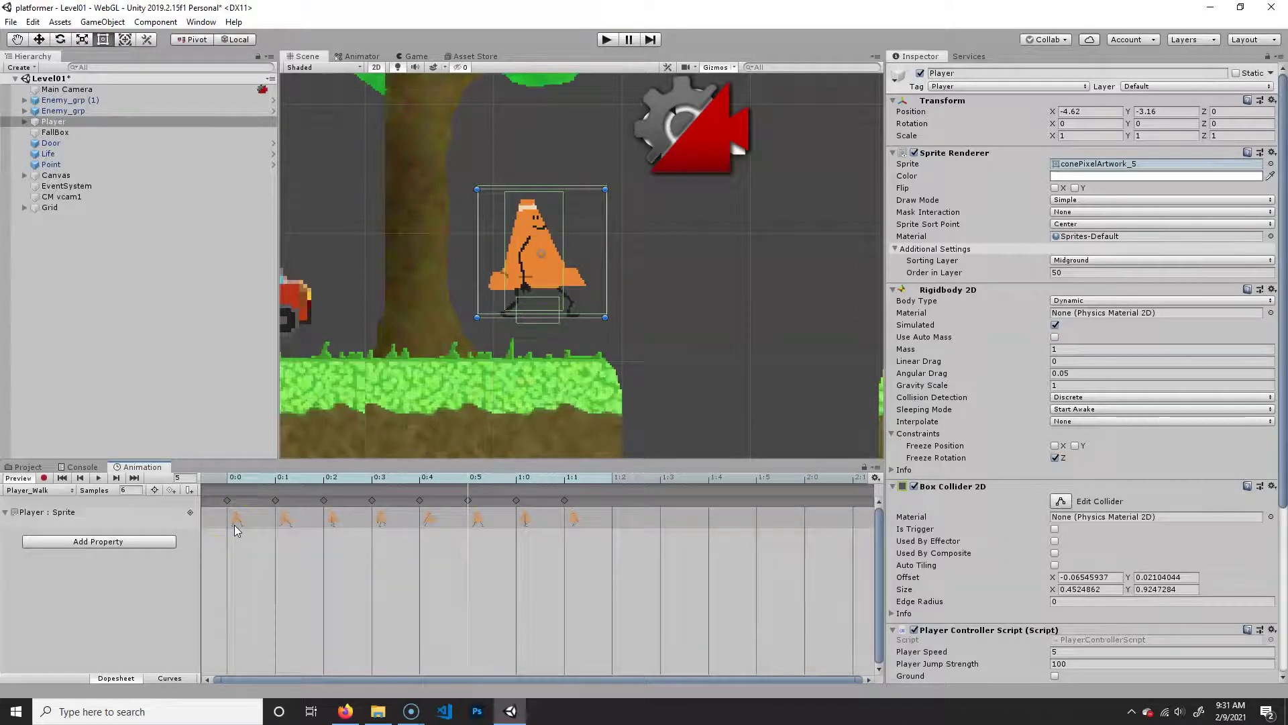
{"action": "left_click", "coordinate": [390, 515]}
Create a new animation clip named Player_Jump in the Assets/Animations folder
{"action": "left_click", "coordinate": [59, 492]}
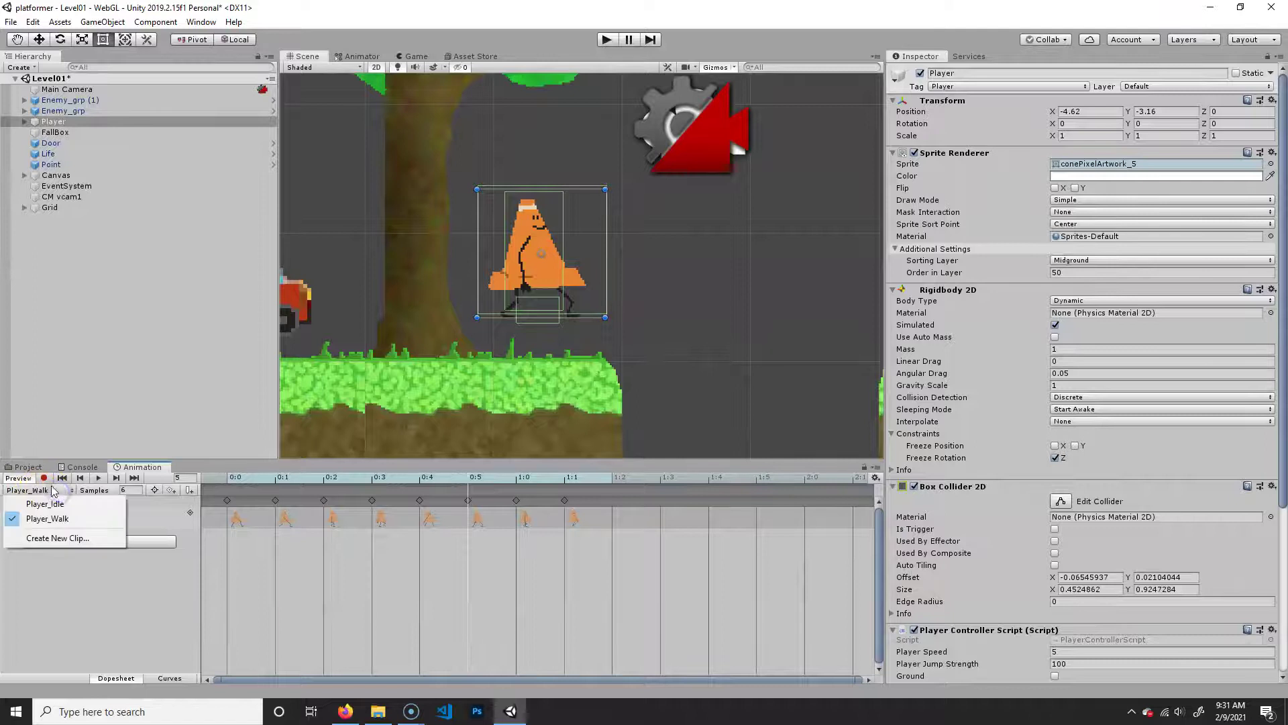
{"action": "left_click", "coordinate": [57, 538]}
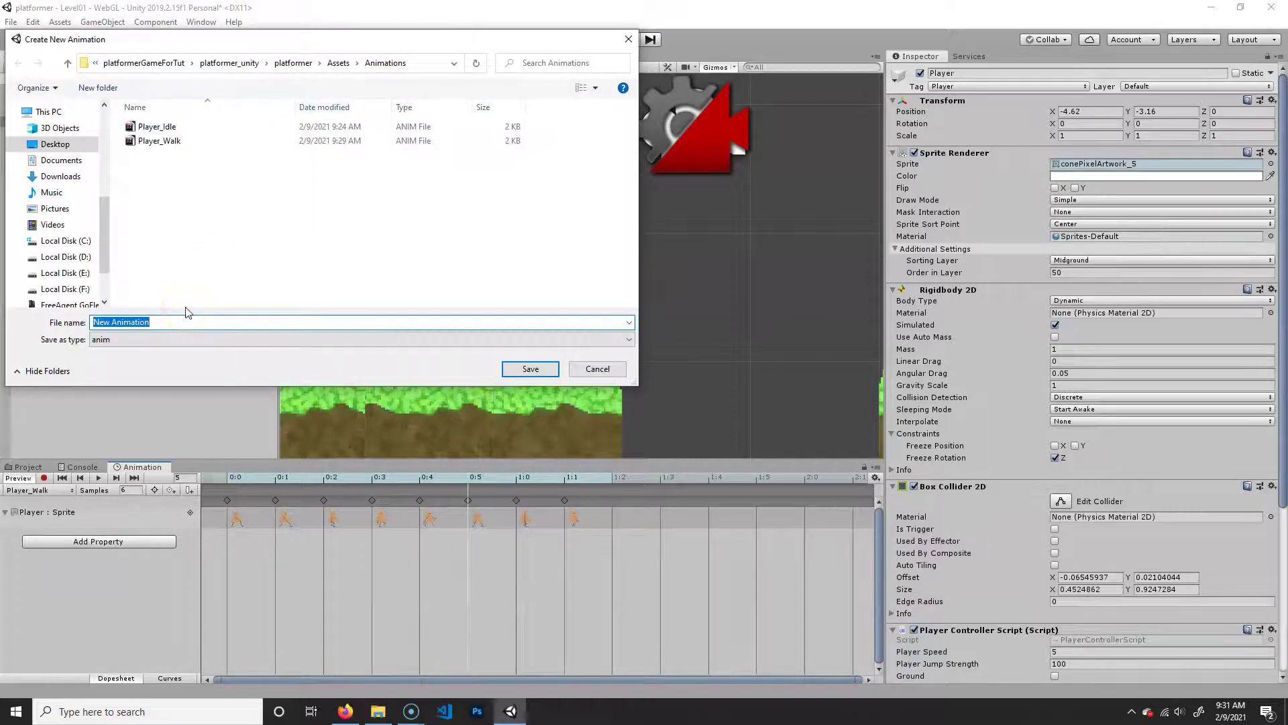
{"action": "type", "text": "Player_"}
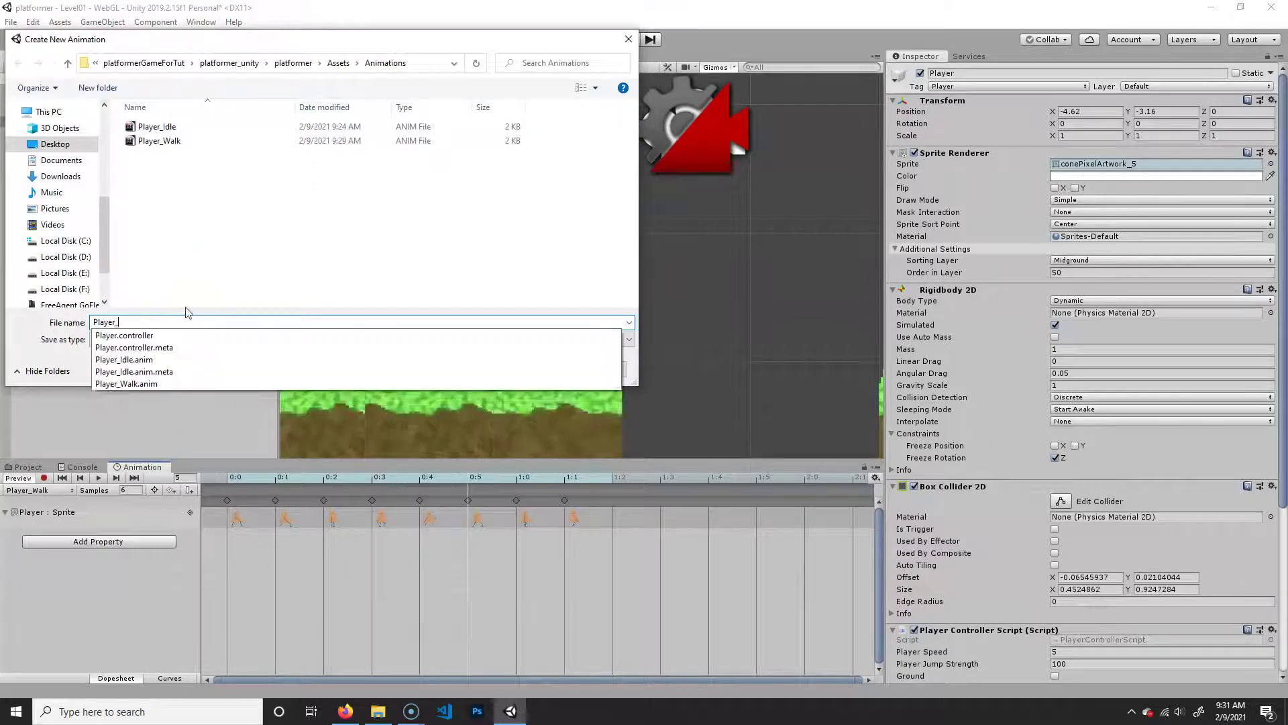
{"action": "type", "text": "Jump"}
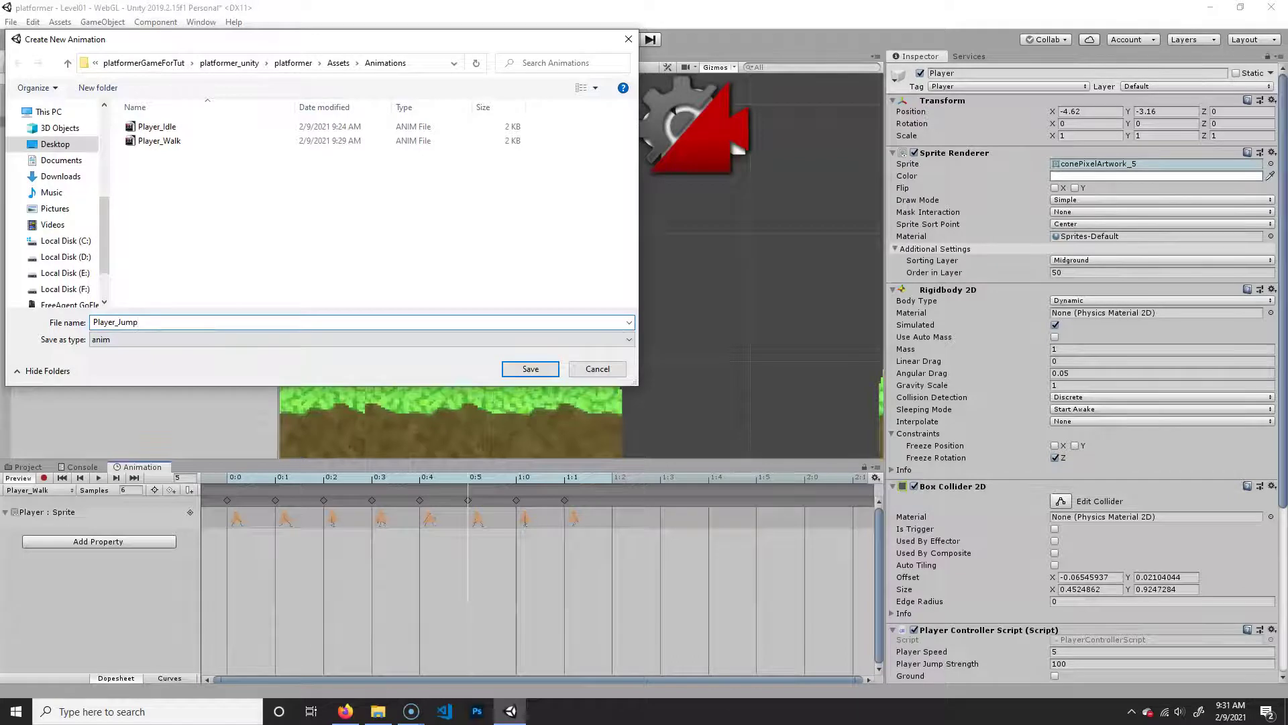
{"action": "key", "text": "Return"}
Add the Sprite Renderer's Sprite property to the Player_Jump clip
{"action": "left_click", "coordinate": [91, 509]}
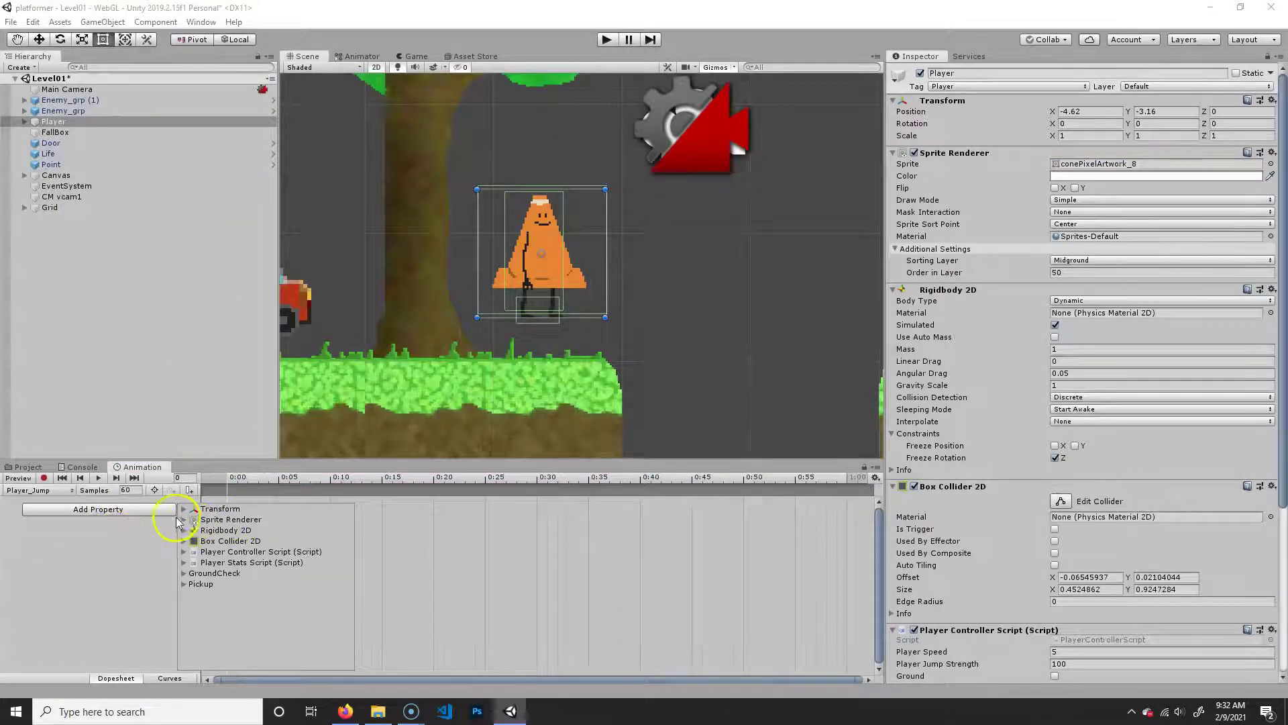
{"action": "left_click", "coordinate": [182, 523]}
{"action": "left_click", "coordinate": [183, 520]}
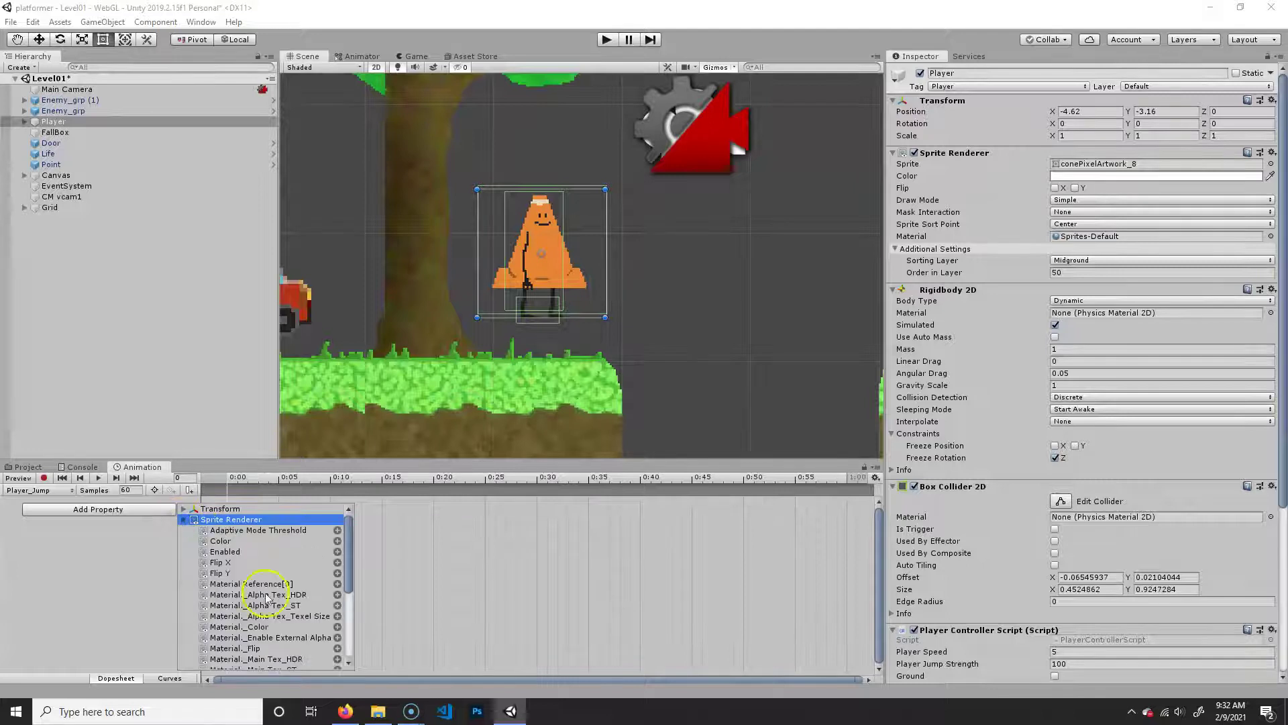
{"action": "scroll", "coordinate": [258, 628], "scroll_direction": "down", "scroll_amount": 3}
{"action": "left_click", "coordinate": [337, 599]}
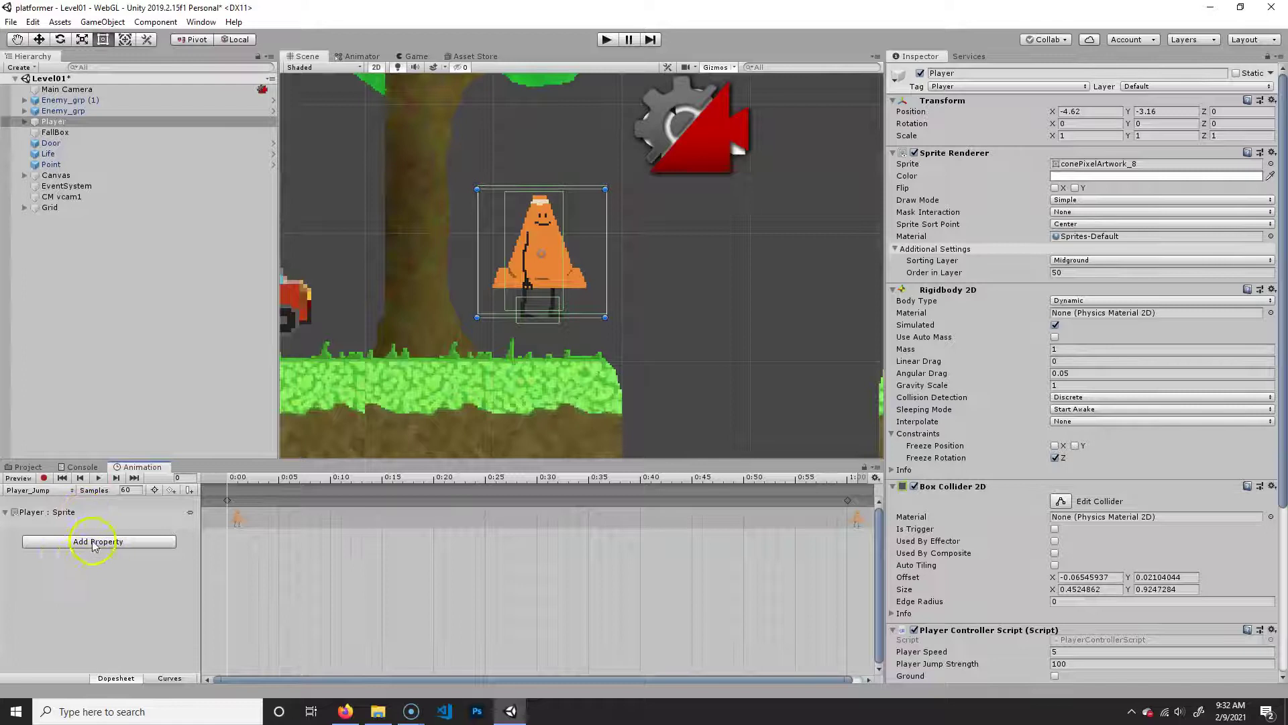
Delete the ending sprite keyframe at 1:00 from the Player_Jump timeline
{"action": "left_click", "coordinate": [853, 518]}
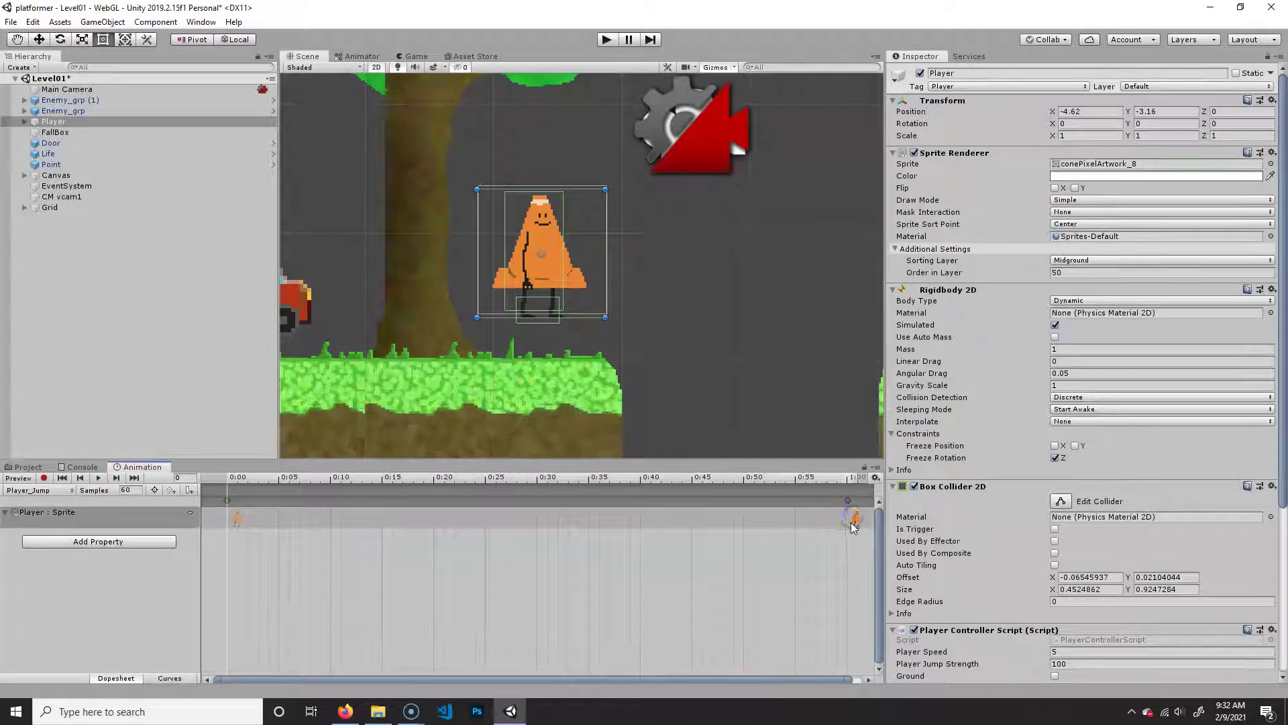
{"action": "key", "text": "Delete"}
{"action": "left_click", "coordinate": [843, 530]}
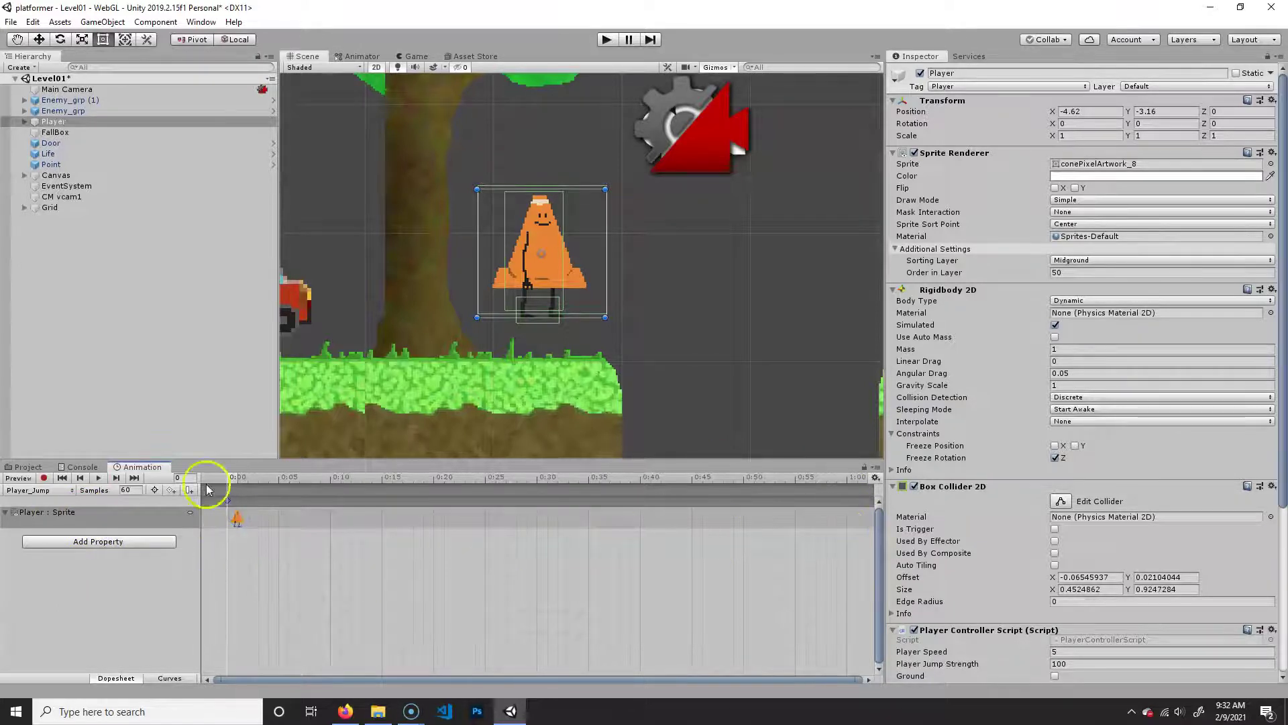
Record conePixelArtwork_12 as the Player's sprite at frame 0 of the Player_Jump clip, ending the recording once it is set
{"action": "left_click", "coordinate": [43, 478]}
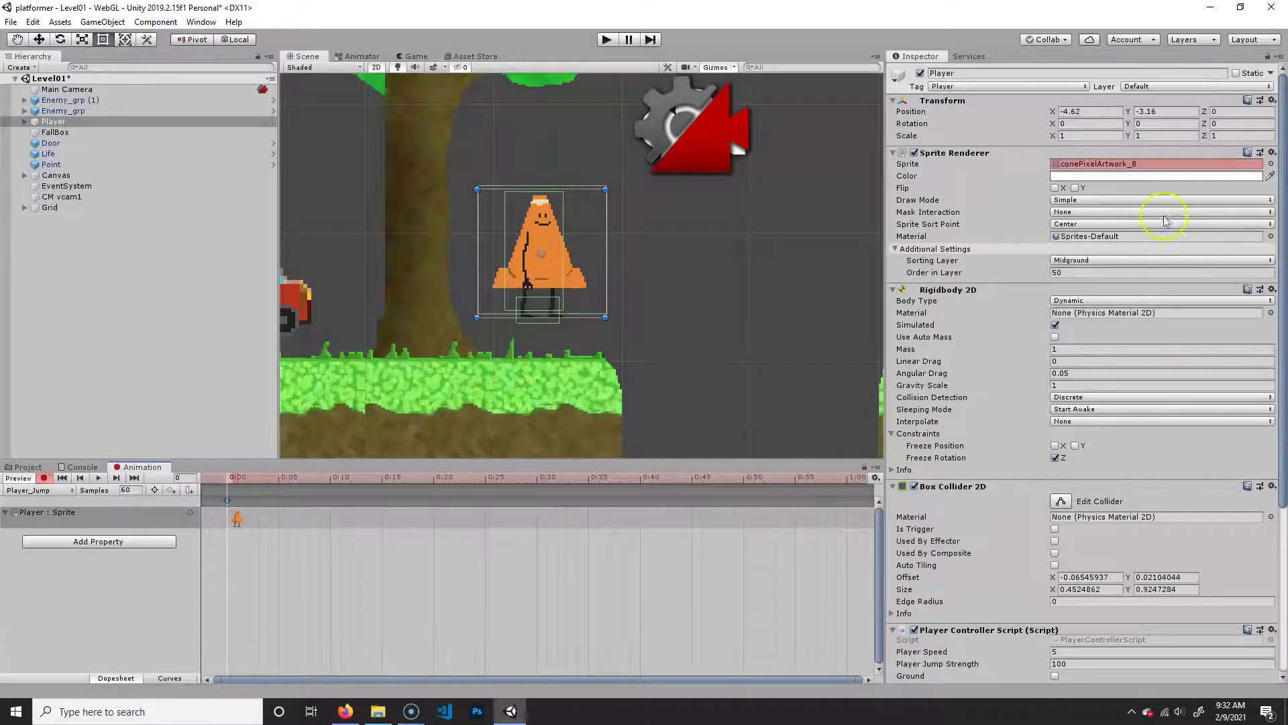
{"action": "left_click", "coordinate": [1270, 163]}
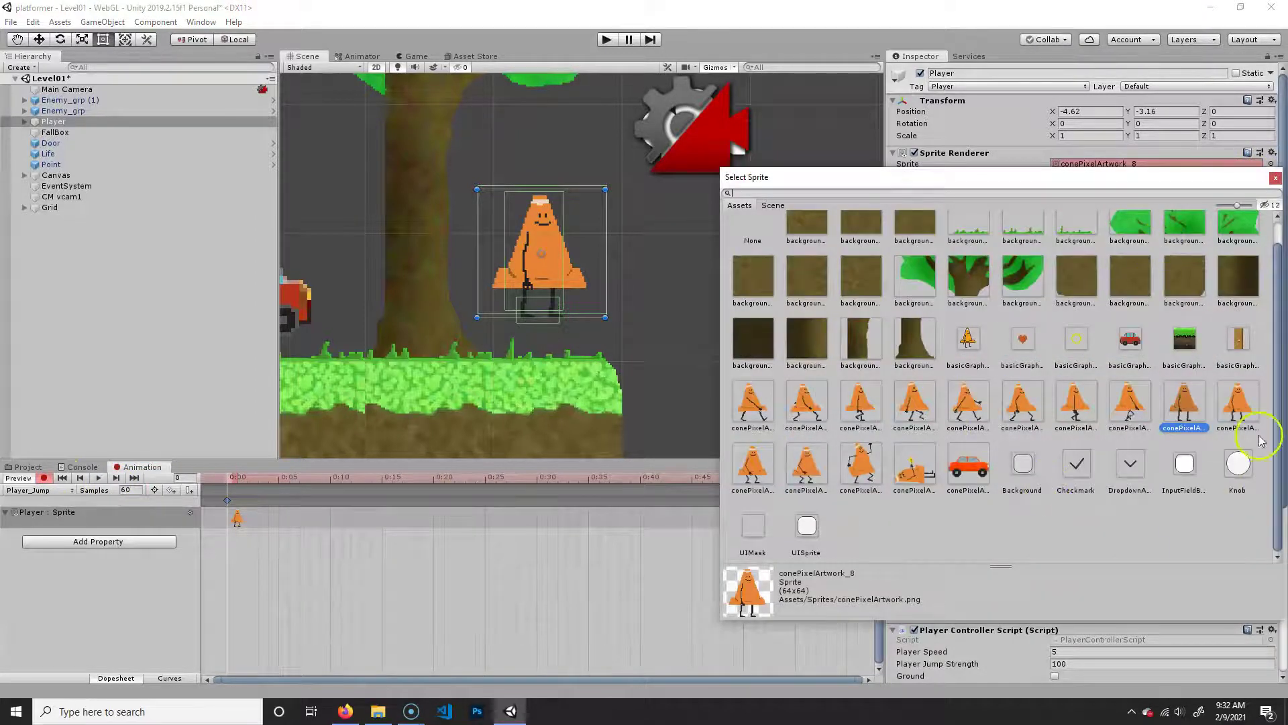
{"action": "double_click", "coordinate": [865, 466]}
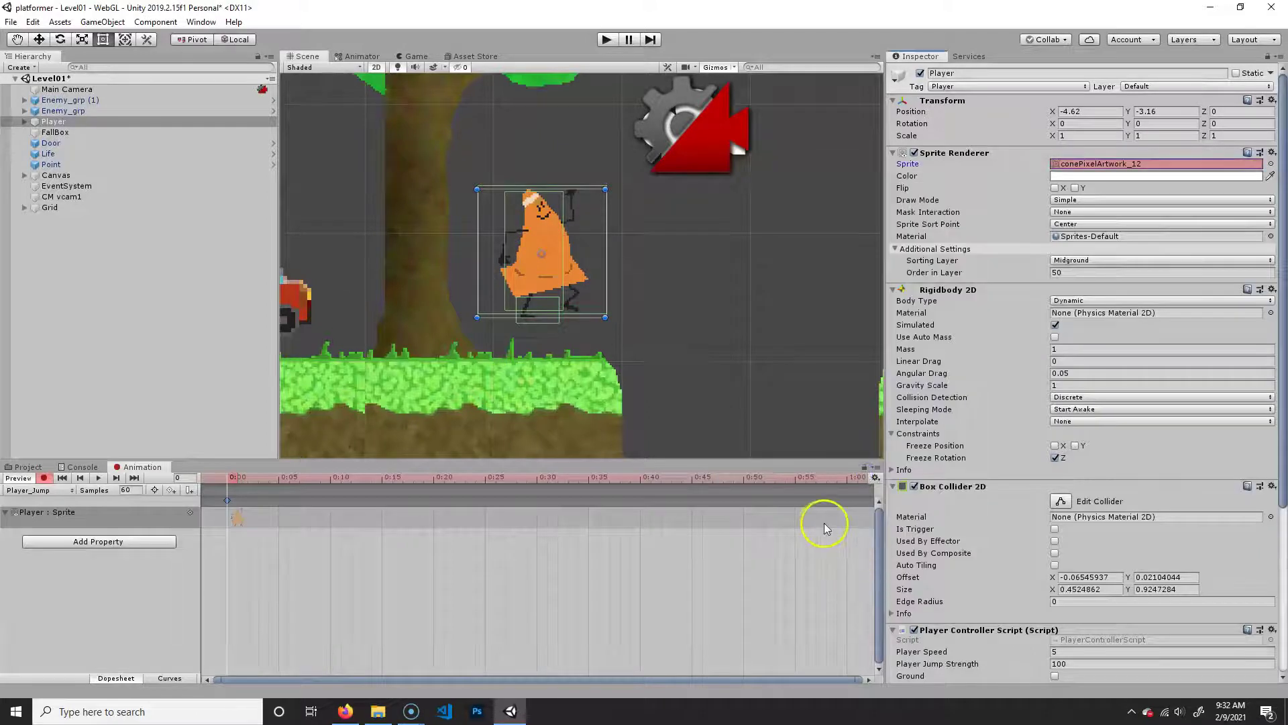
{"action": "left_click", "coordinate": [47, 477]}
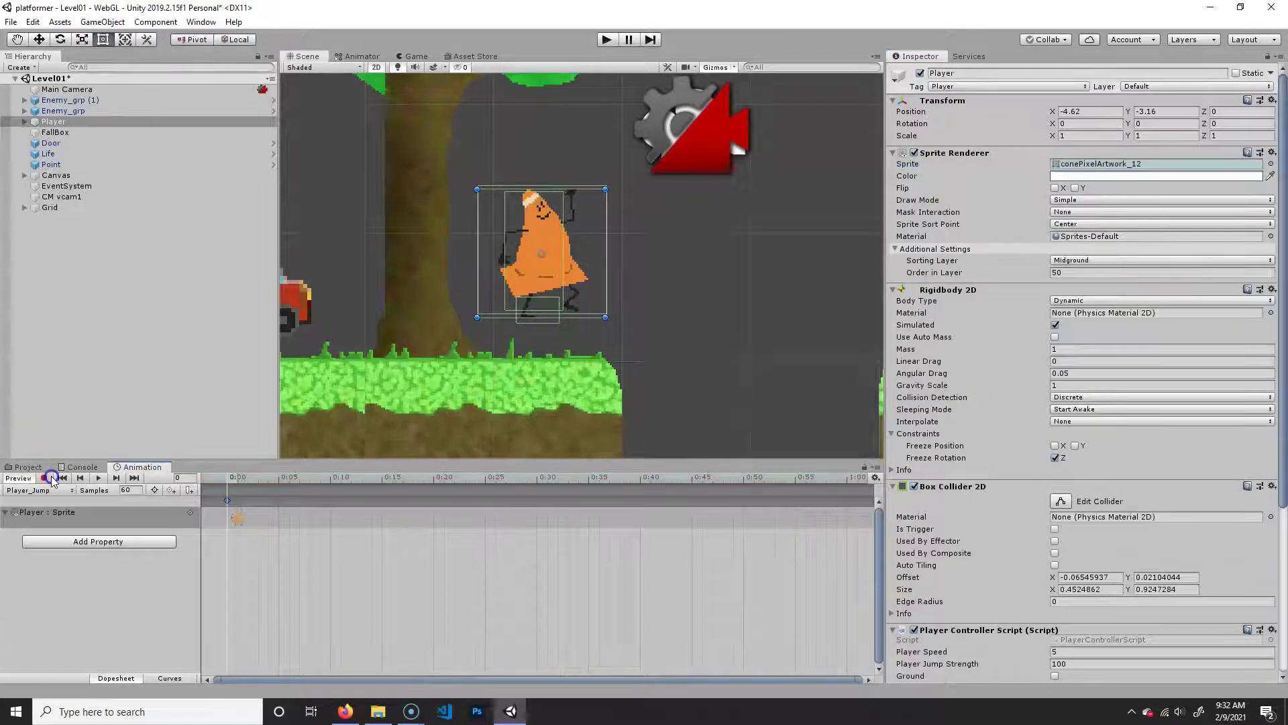
{"action": "left_click", "coordinate": [228, 483]}
{"action": "left_click", "coordinate": [674, 319]}
Spread out the animation states in the Player's Animator graph, placing Player_Idle above Player_Walk and Player_Jump lowest
{"action": "left_click", "coordinate": [363, 56]}
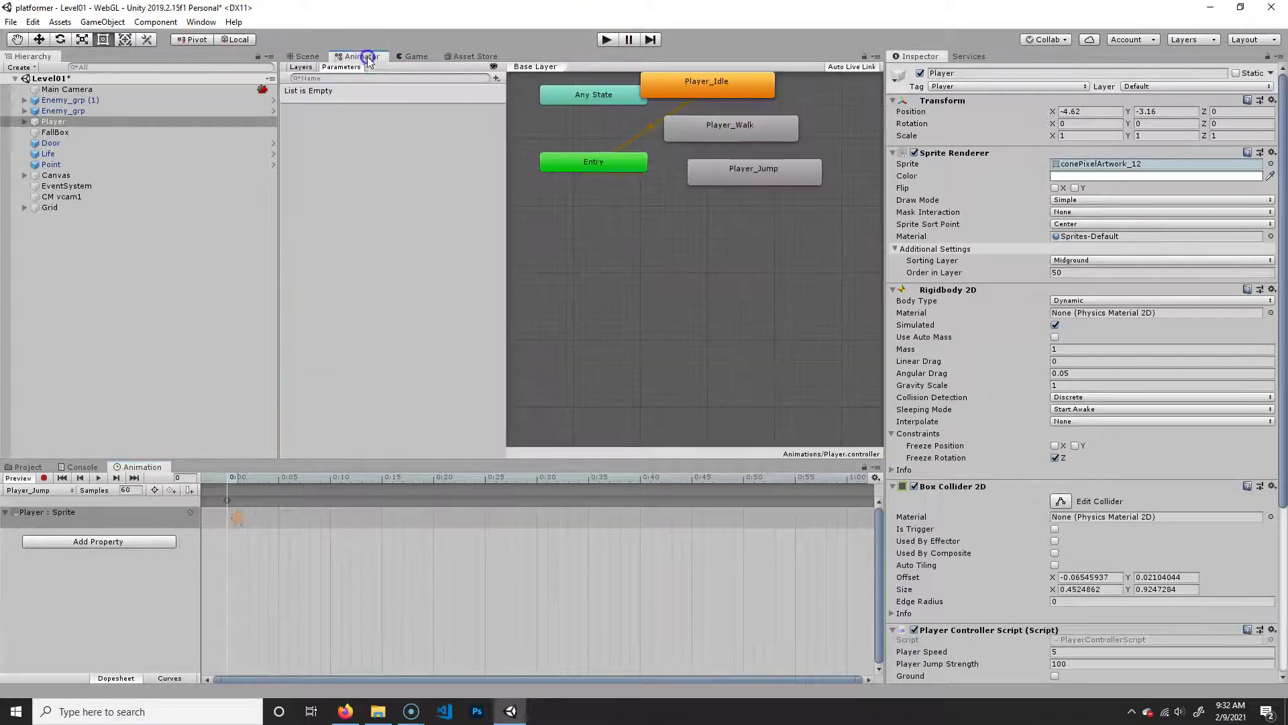
{"action": "key", "text": "a"}
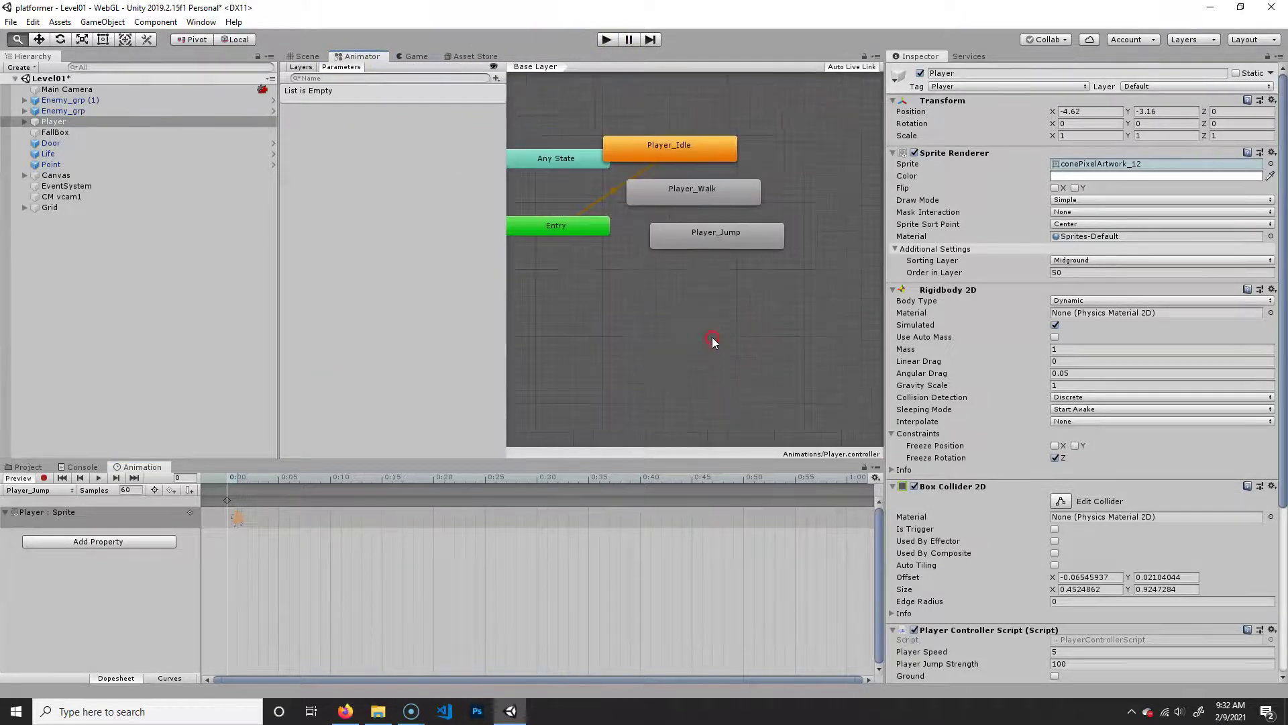
{"action": "left_click_drag", "start_coordinate": [791, 272], "coordinate": [782, 365]}
{"action": "left_click_drag", "start_coordinate": [778, 240], "coordinate": [821, 323]}
{"action": "left_click_drag", "start_coordinate": [762, 201], "coordinate": [811, 220]}
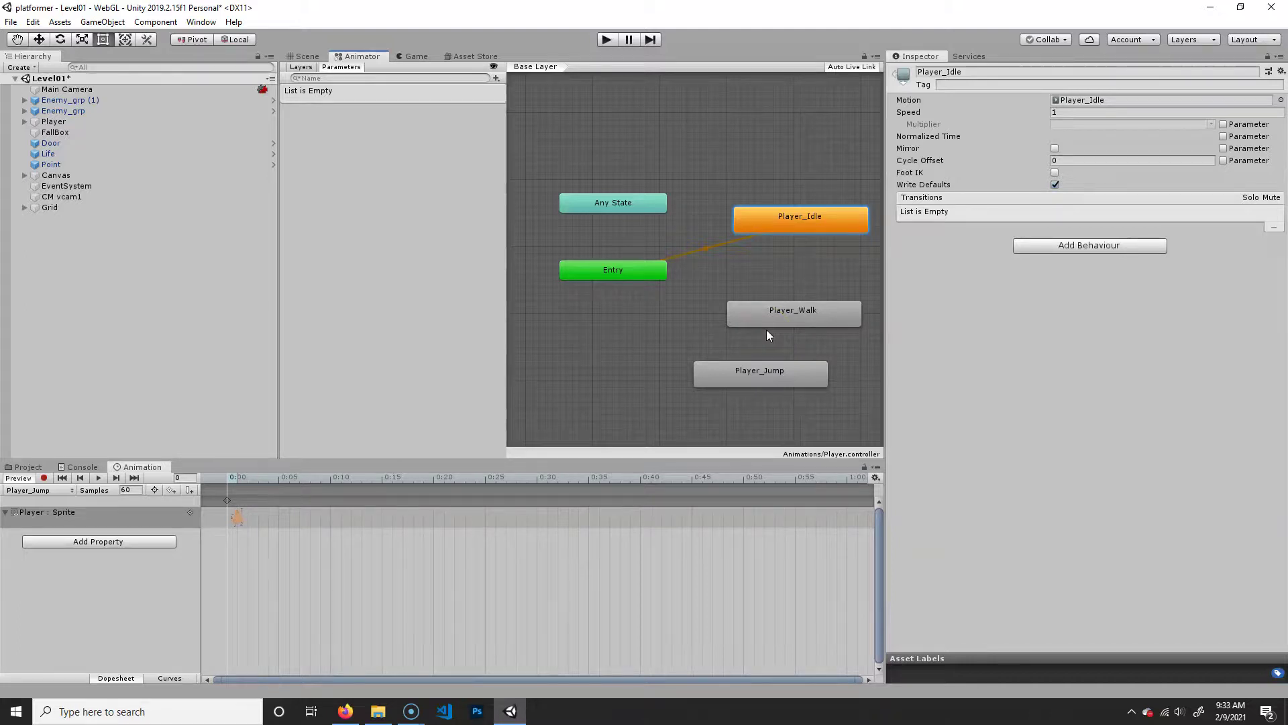
{"action": "left_click", "coordinate": [292, 58]}
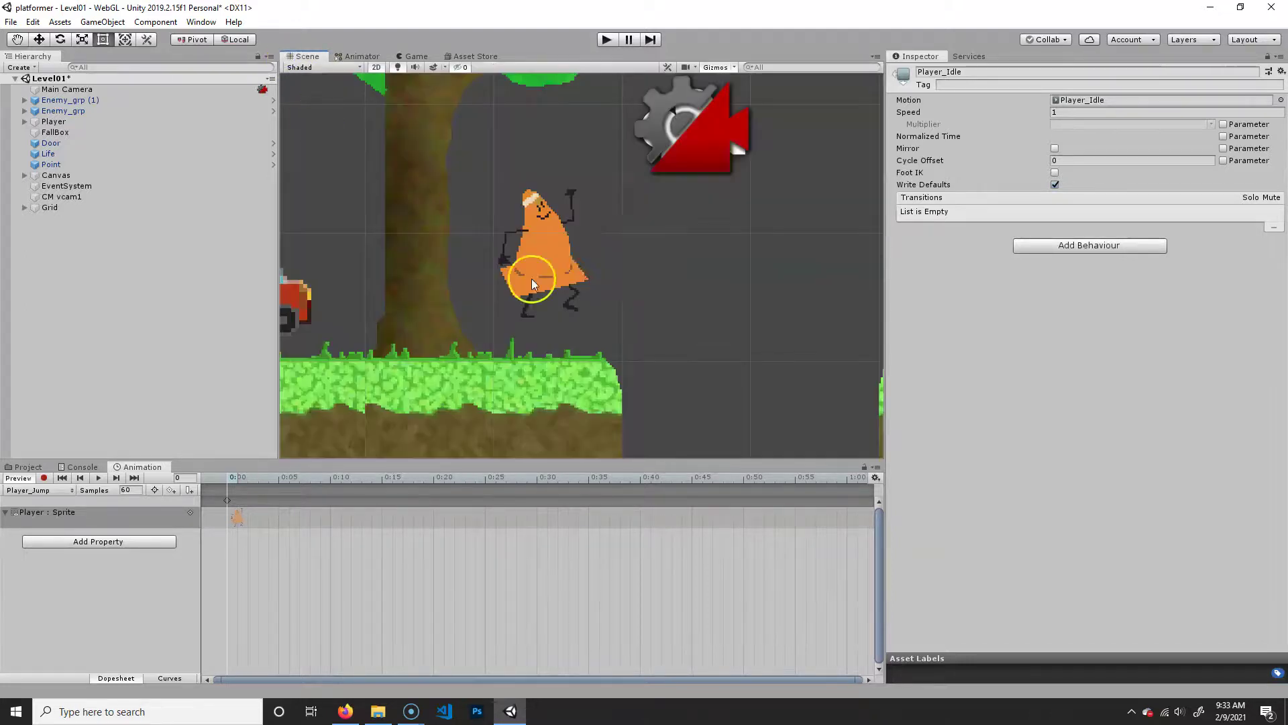
{"action": "middle_click_drag", "start_coordinate": [399, 301], "coordinate": [612, 296]}
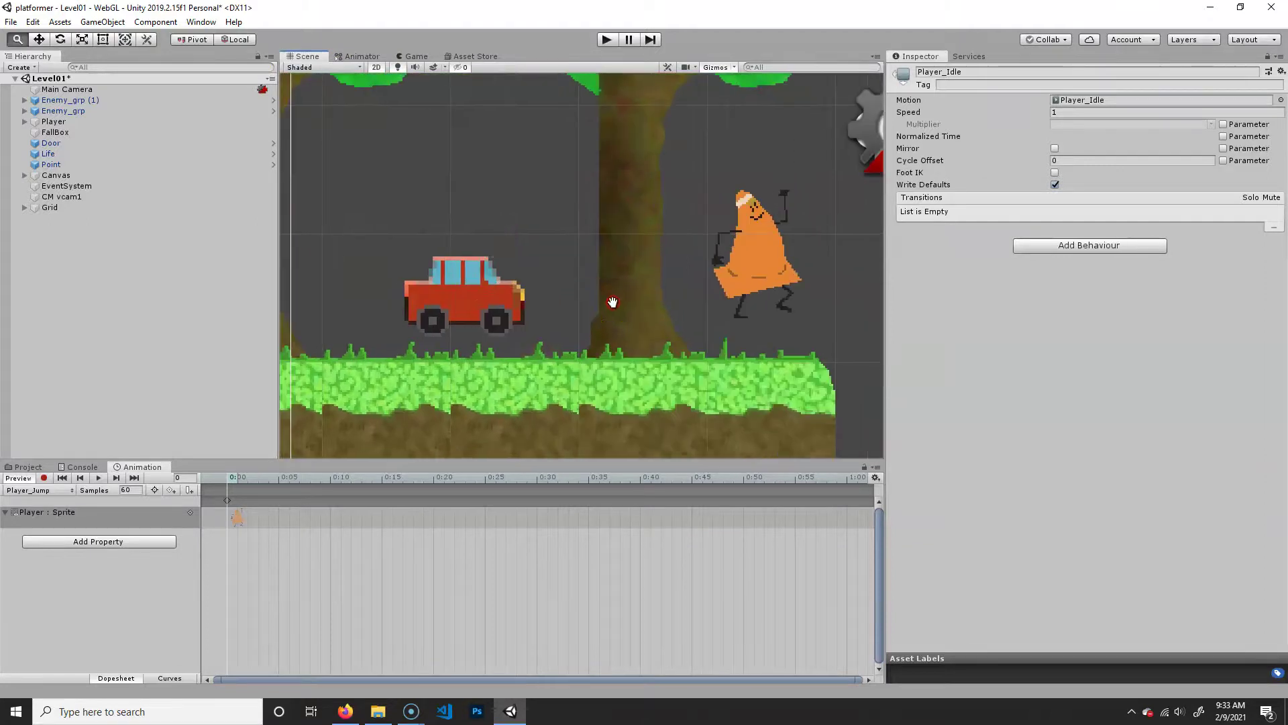
{"action": "middle_click_drag", "start_coordinate": [734, 324], "coordinate": [663, 270]}
{"action": "scroll", "coordinate": [615, 302], "scroll_direction": "down", "scroll_amount": 5}
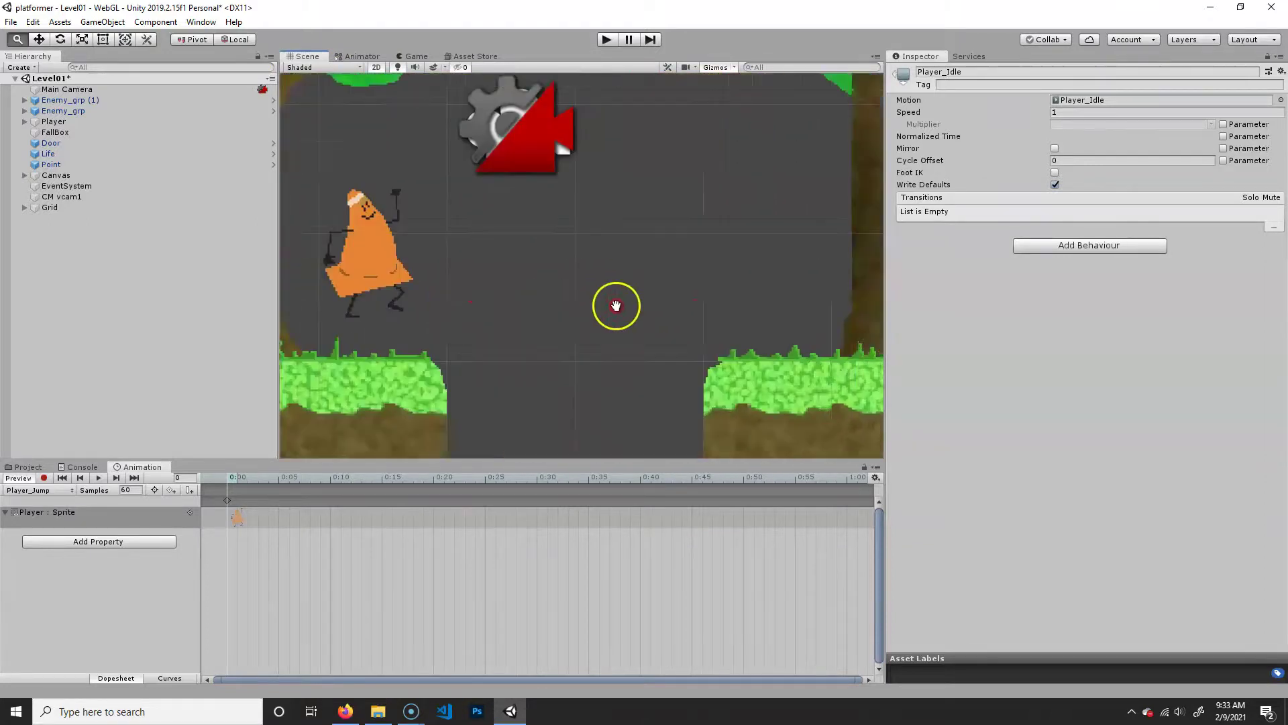
{"action": "scroll", "coordinate": [594, 282], "scroll_direction": "down", "scroll_amount": 4}
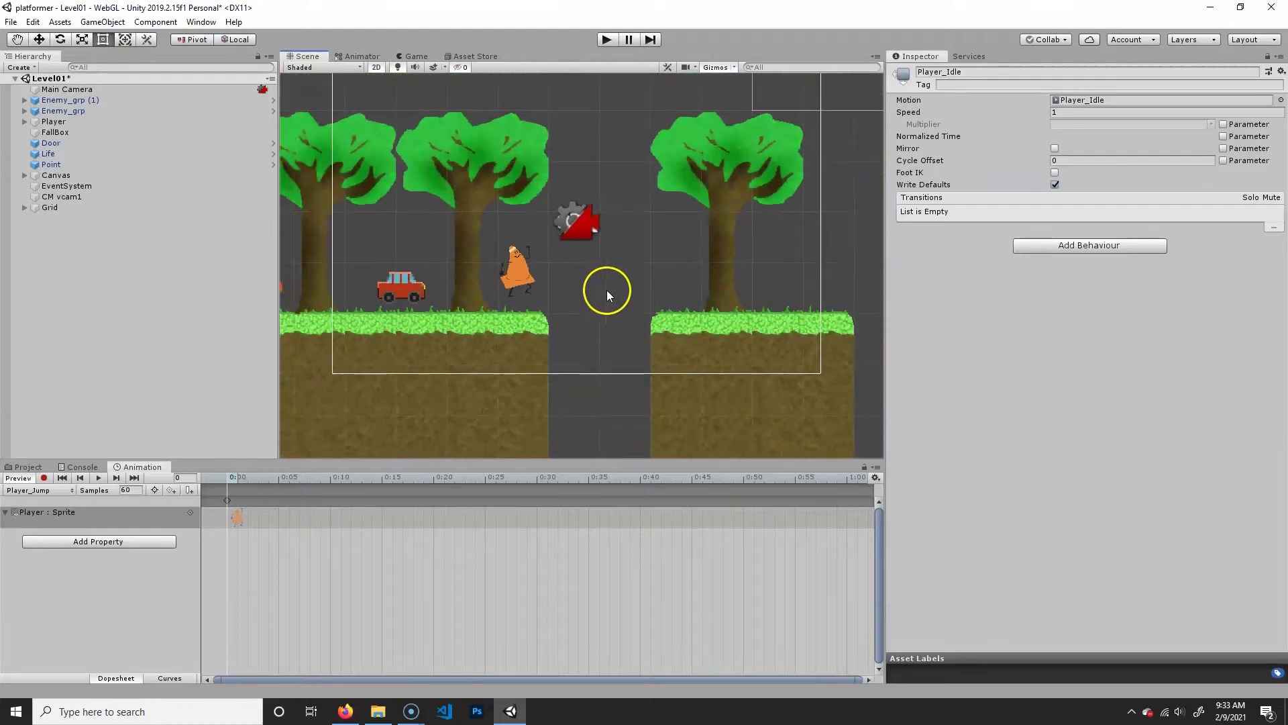